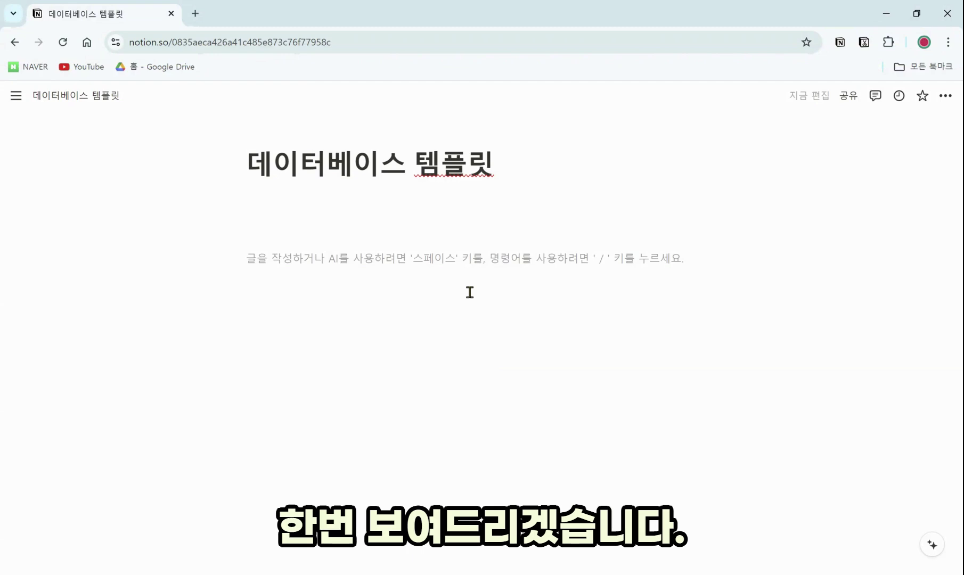
Insert an inline database titled 회의록 on the page and narrow its 이름 column
{"action": "type", "text": "/데이터베이스"}
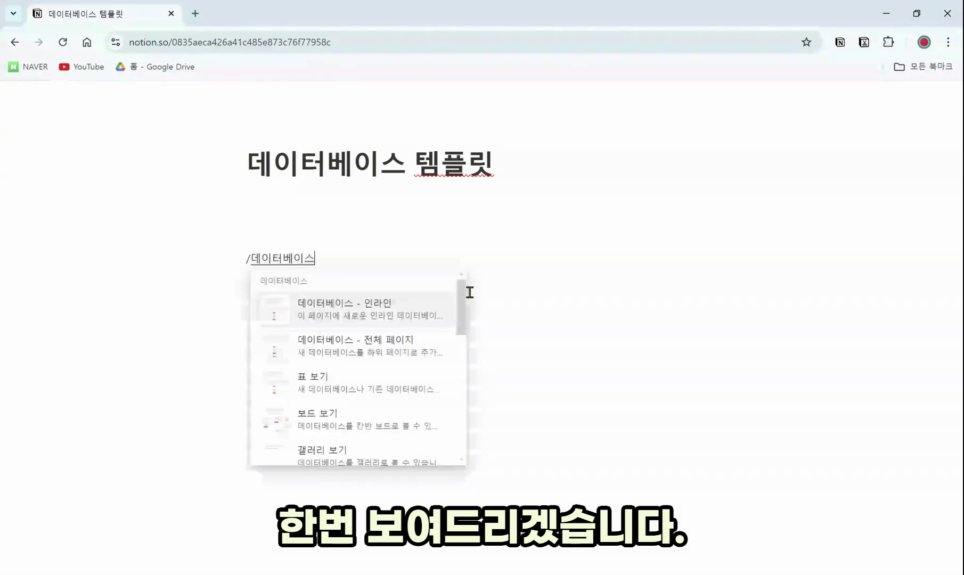
{"action": "left_click", "coordinate": [388, 301]}
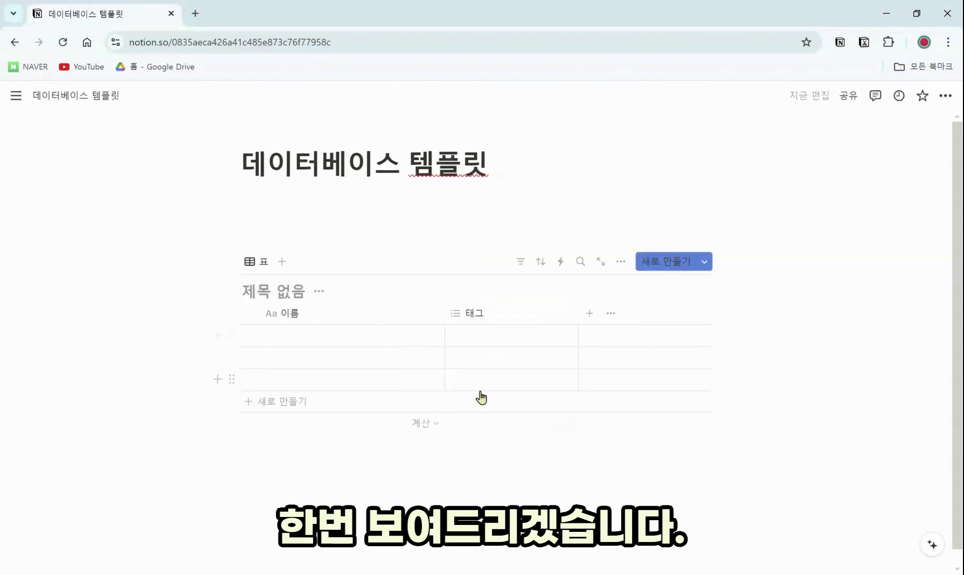
{"action": "type", "text": "이"}
{"action": "key", "text": "BackSpace"}
{"action": "type", "text": "회의록"}
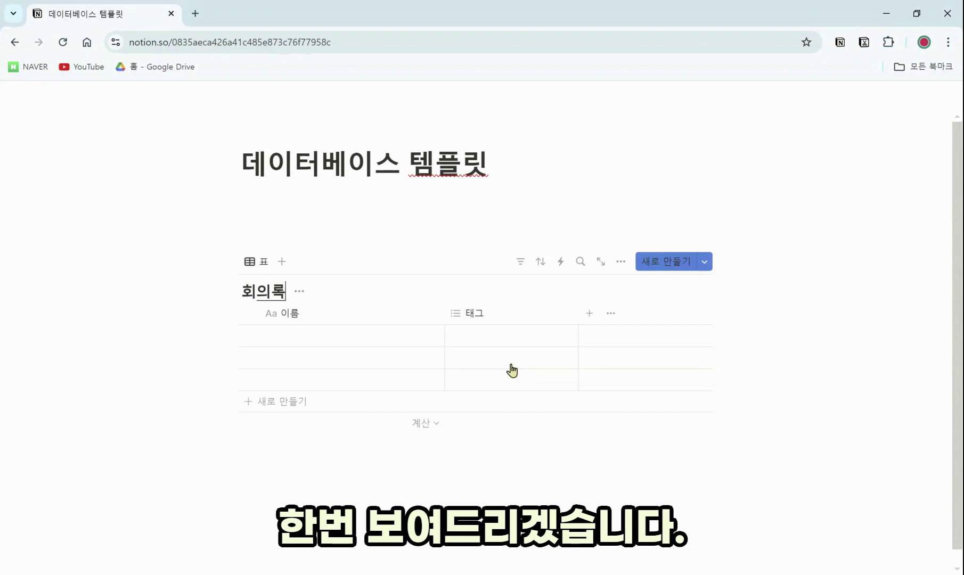
{"action": "left_click", "coordinate": [500, 500]}
{"action": "left_click_drag", "start_coordinate": [444, 314], "coordinate": [409, 314]}
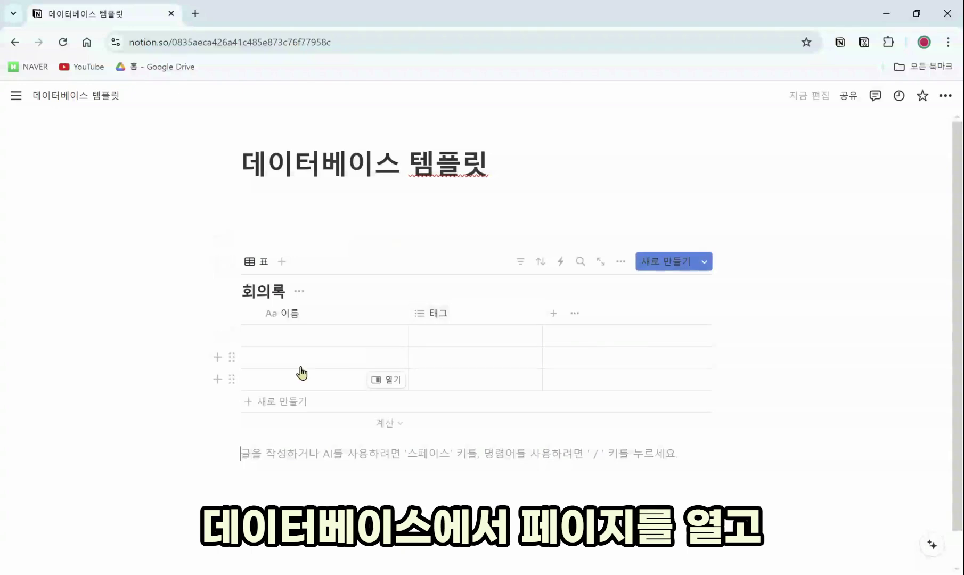
Fill the body of the first row's page with the sample text ㄷㄷㄷㄷㄱ and close the page
{"action": "left_click", "coordinate": [397, 339]}
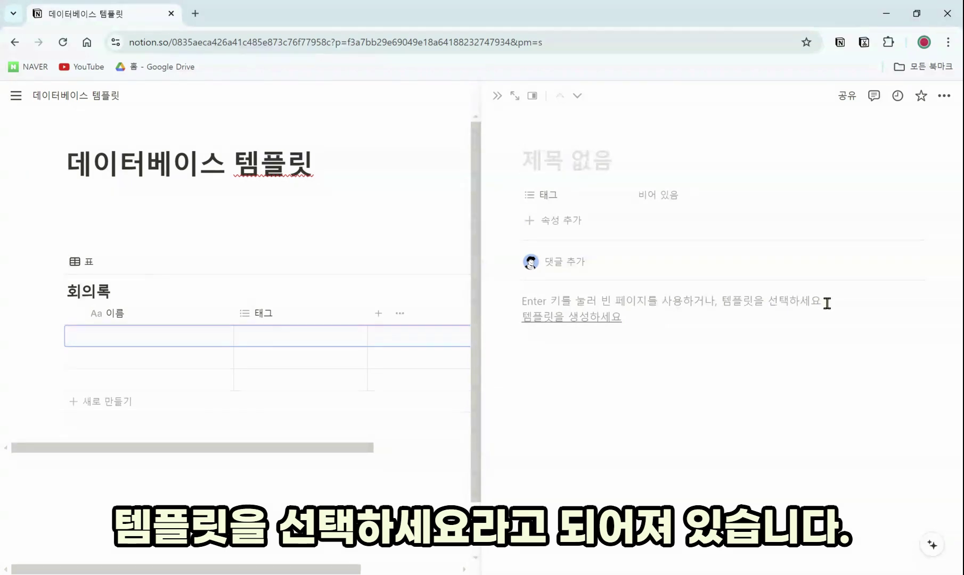
{"action": "left_click", "coordinate": [663, 333]}
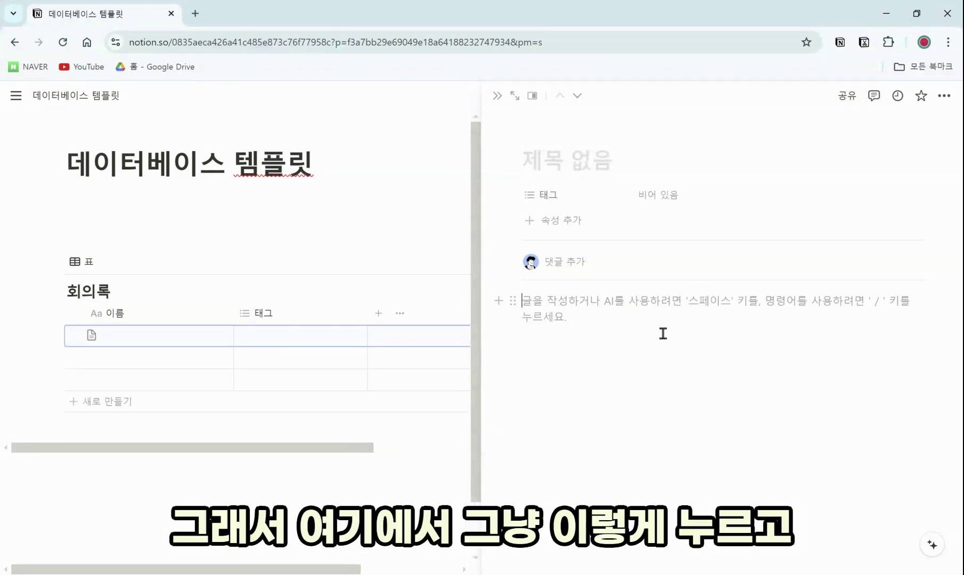
{"action": "type", "text": "ㄷ"}
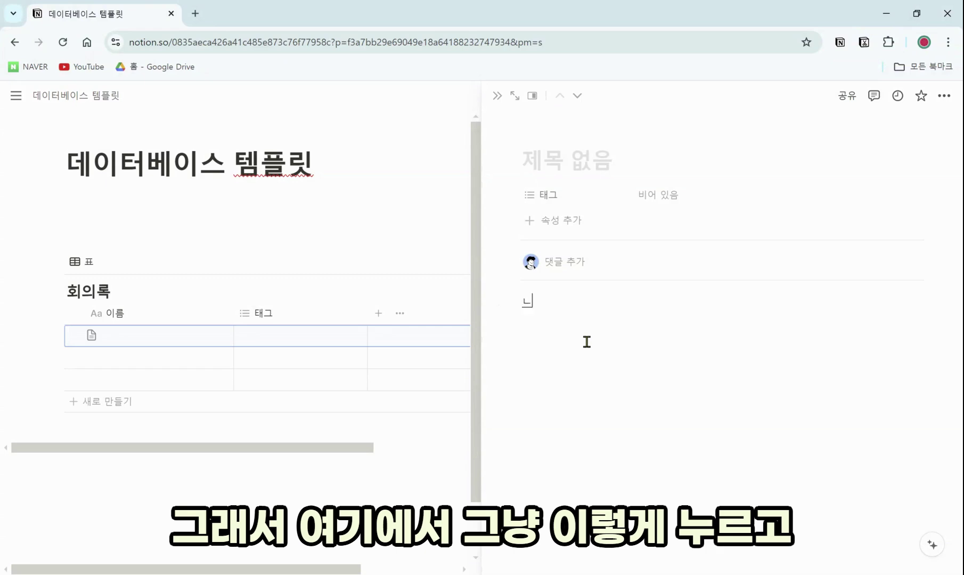
{"action": "key", "text": "BackSpace"}
{"action": "type", "text": "ㄷㄷㄷㄷㄱ"}
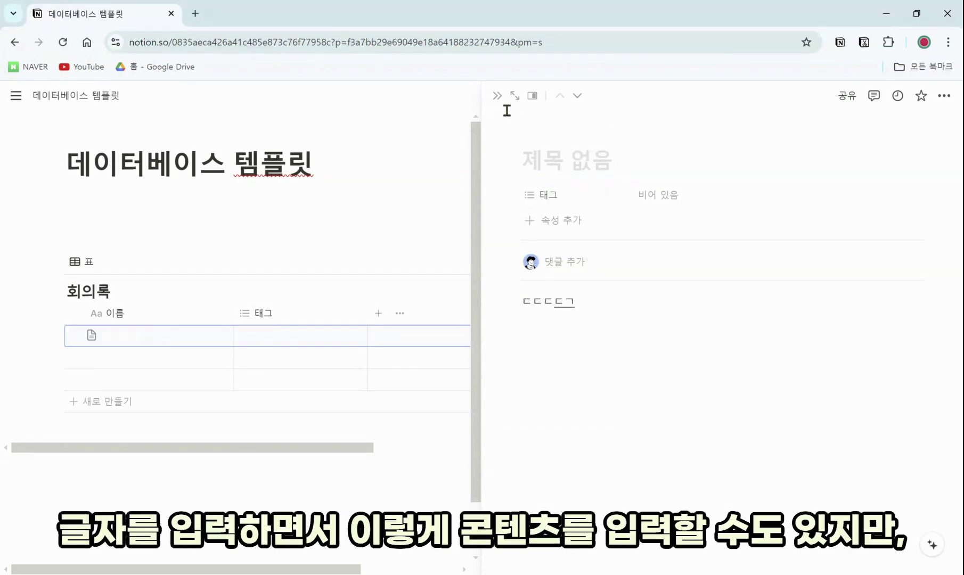
{"action": "left_click", "coordinate": [497, 96]}
Create a new database template from the second row's empty page and title it "( )회의" with a blank gap inside the parentheses
{"action": "left_click", "coordinate": [368, 359]}
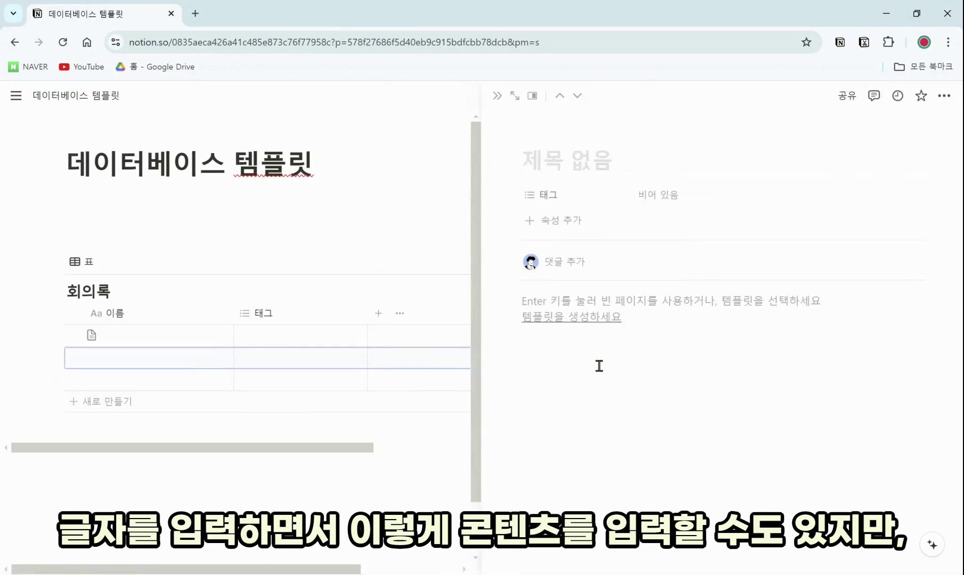
{"action": "left_click", "coordinate": [597, 323]}
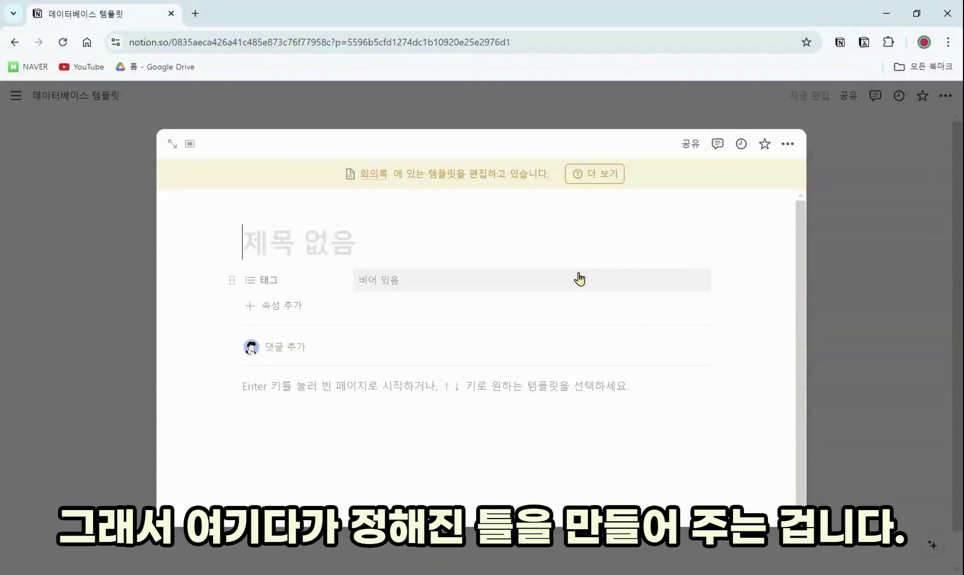
{"action": "type", "text": "("}
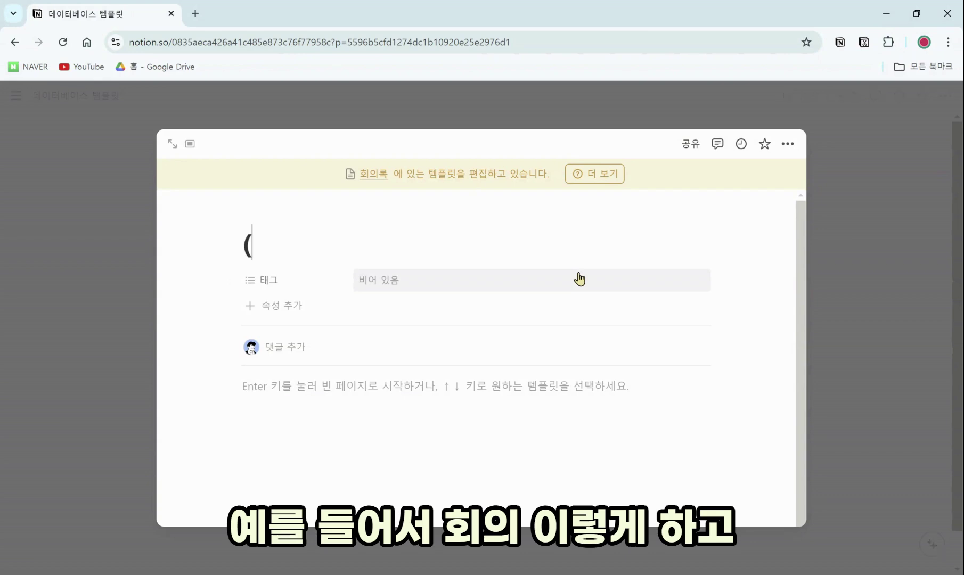
{"action": "type", "text": ")회의"}
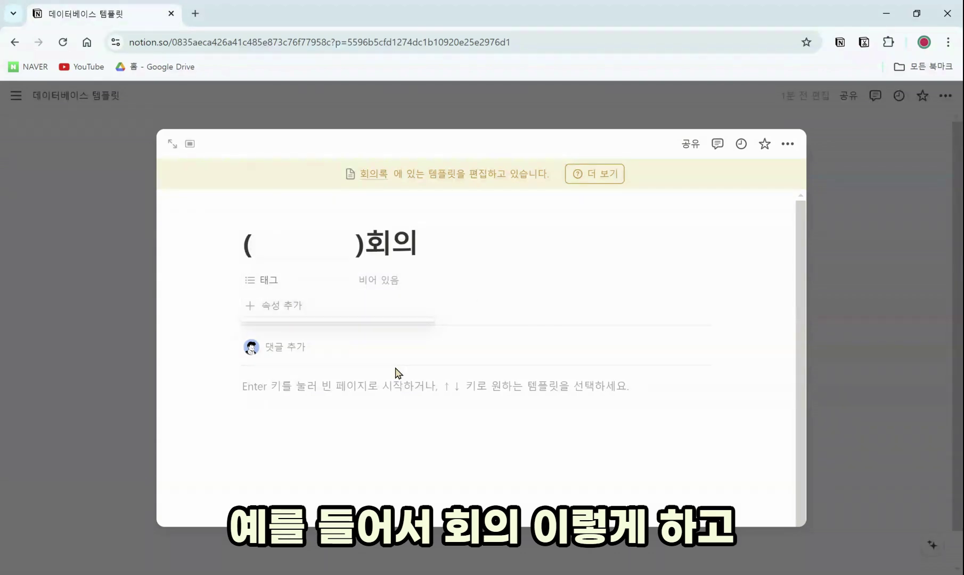
Add a date property named 날짜 to the template and set its value to the dynamic 오늘 option
{"action": "left_click", "coordinate": [282, 306]}
{"action": "type", "text": "ㄴ날짜"}
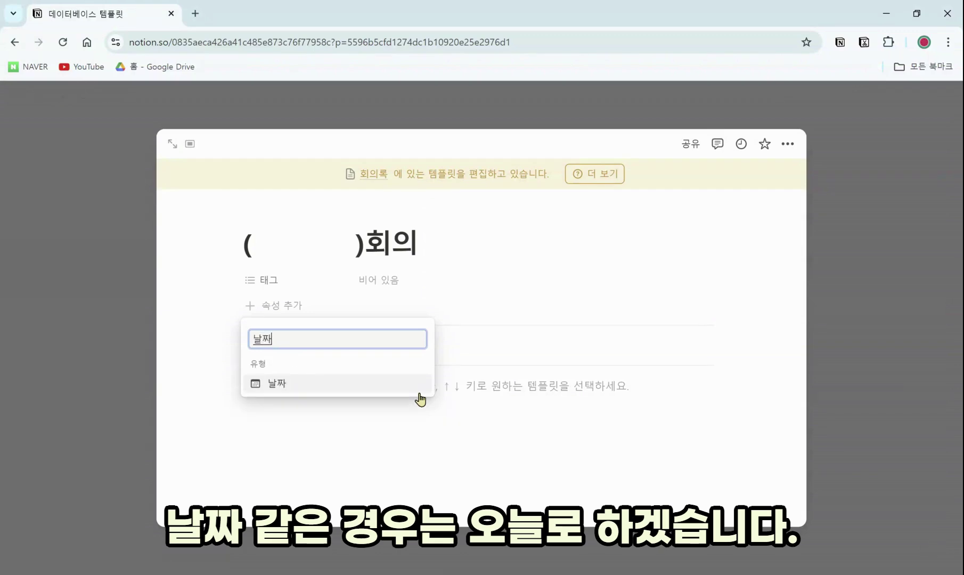
{"action": "left_click", "coordinate": [356, 385]}
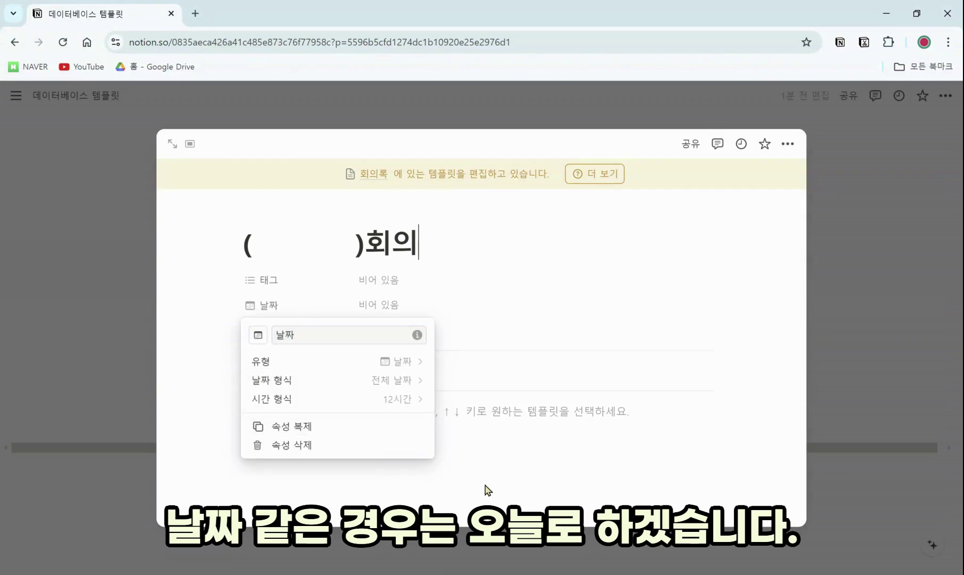
{"action": "key", "text": "Escape"}
{"action": "left_click", "coordinate": [396, 308]}
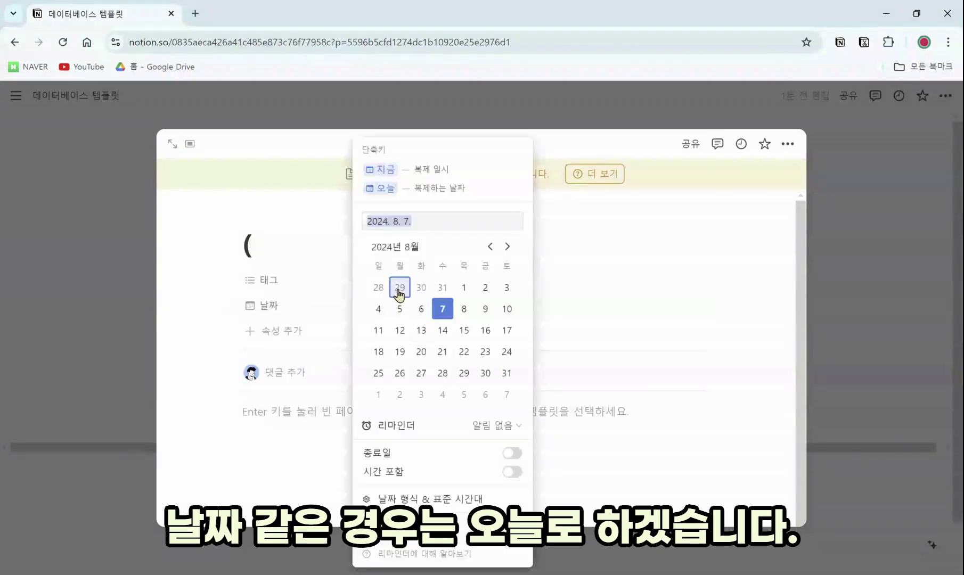
{"action": "left_click", "coordinate": [425, 191]}
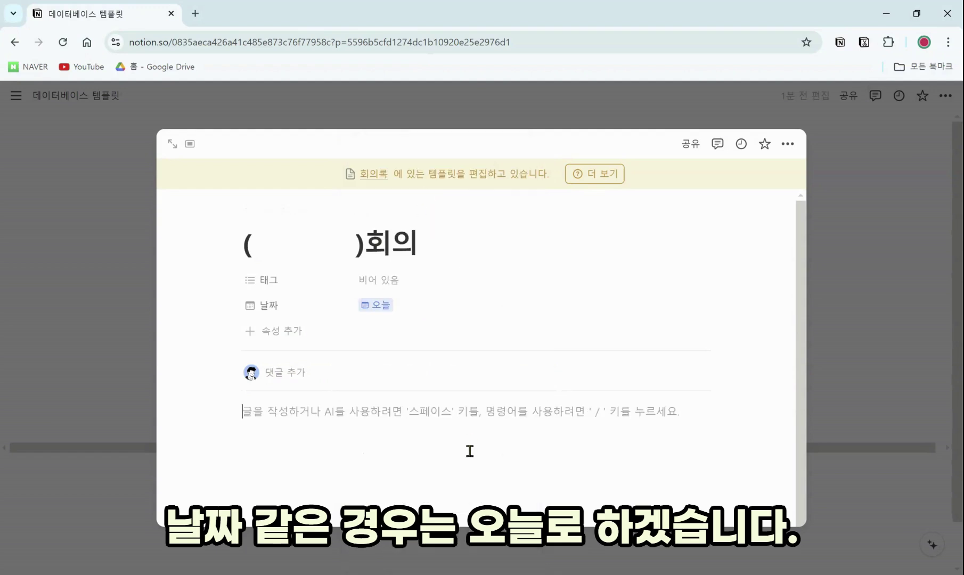
Try the fixed date 2024년 8월 7일 in the template's 날짜 property and switch it back to the dynamic 오늘 option
{"action": "left_click", "coordinate": [406, 312]}
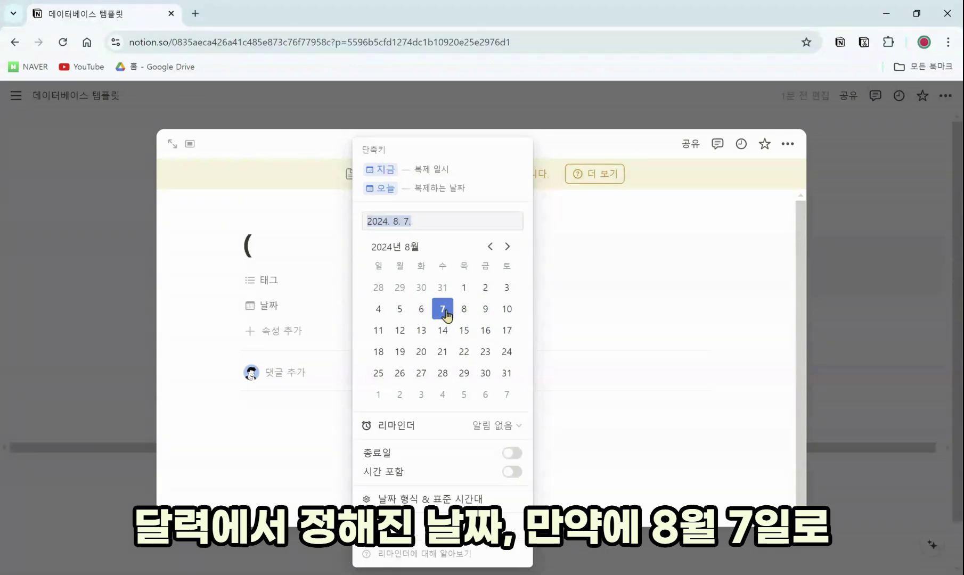
{"action": "left_click", "coordinate": [572, 429]}
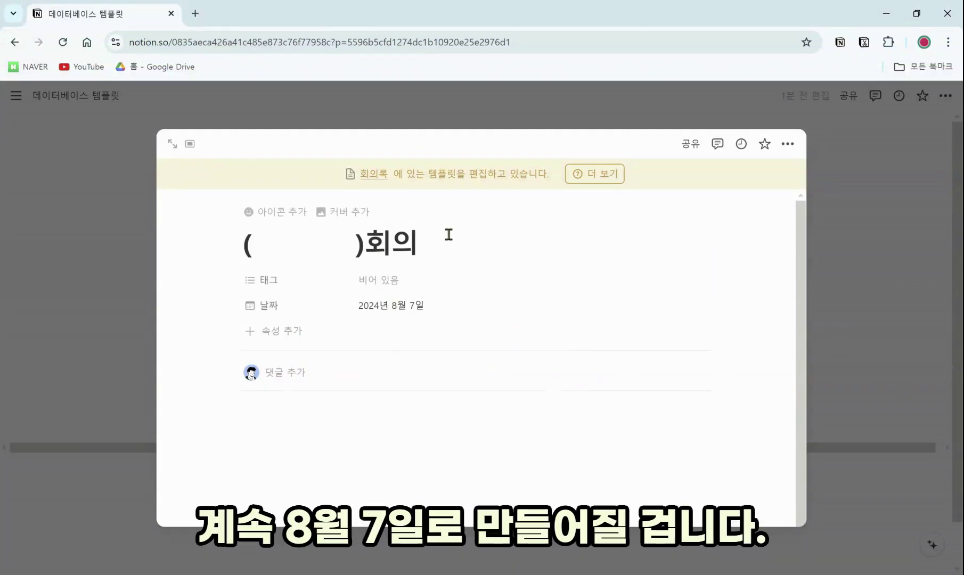
{"action": "left_click", "coordinate": [433, 316]}
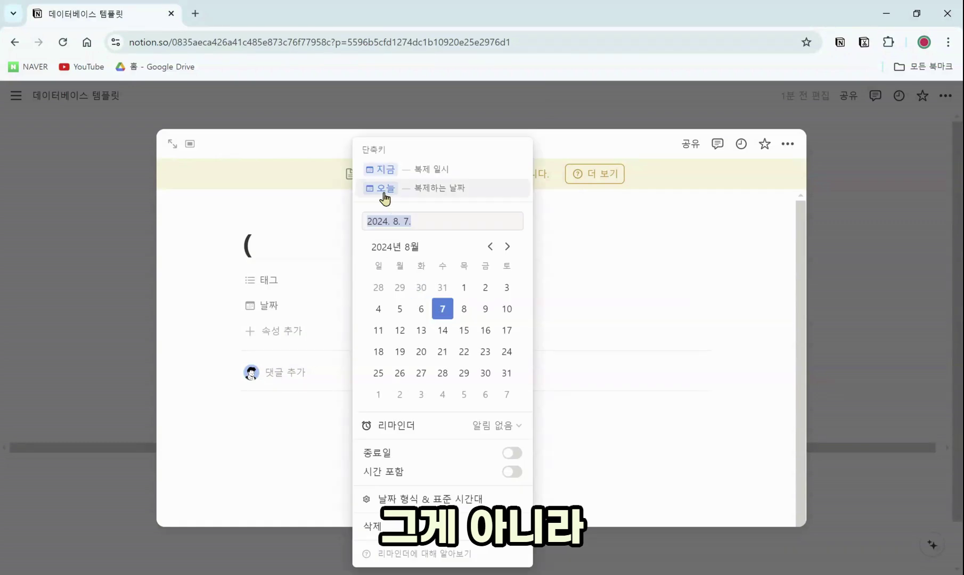
{"action": "left_click", "coordinate": [459, 190]}
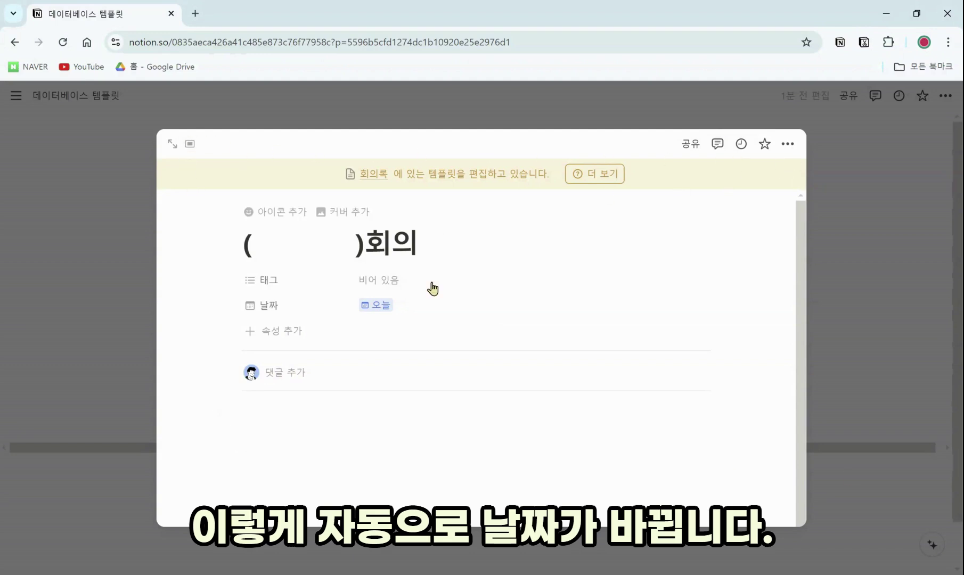
{"action": "left_click", "coordinate": [415, 309]}
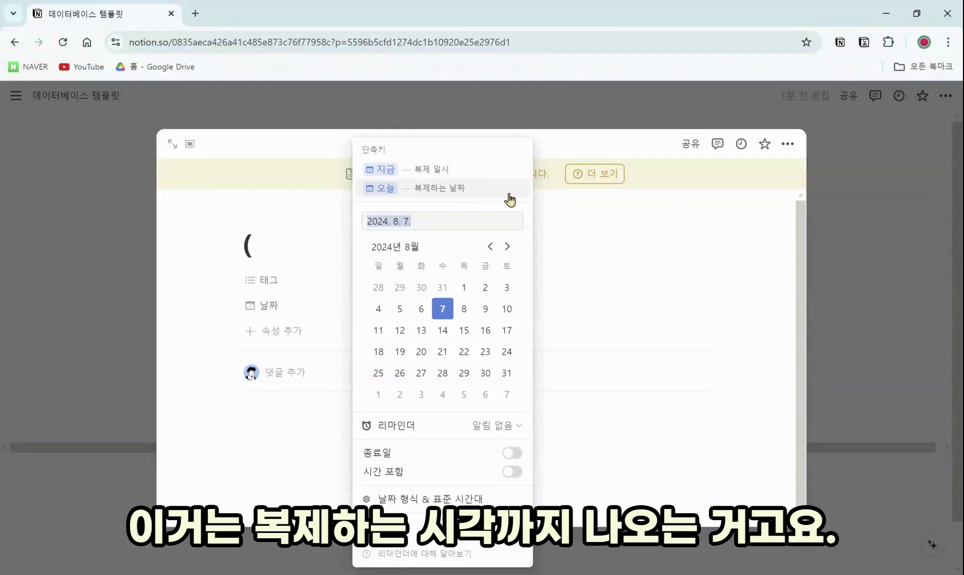
{"action": "left_click", "coordinate": [466, 192]}
{"action": "left_click", "coordinate": [639, 444]}
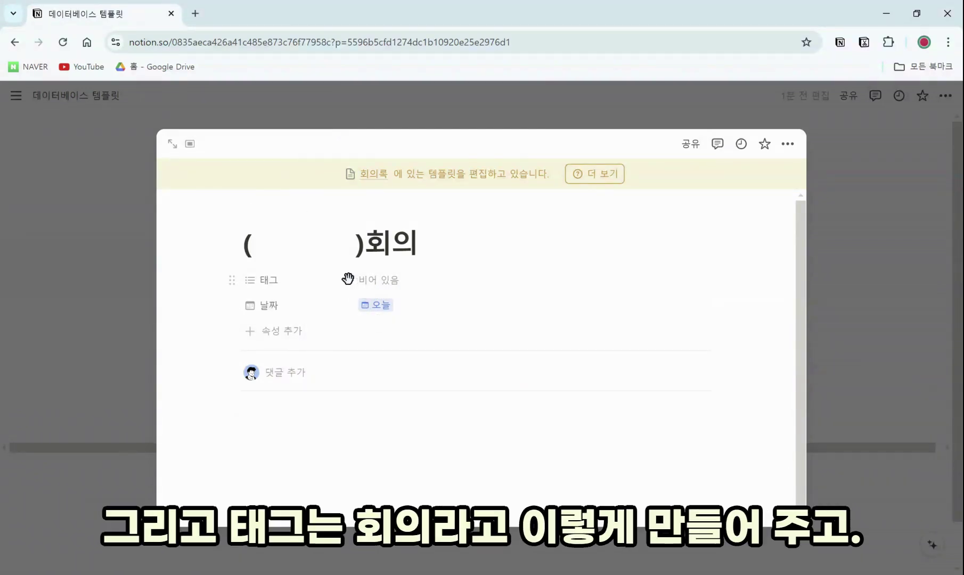
Create the tag option 회의 and assign it to the template's 태그 property
{"action": "left_click", "coordinate": [353, 277]}
{"action": "type", "text": "회의"}
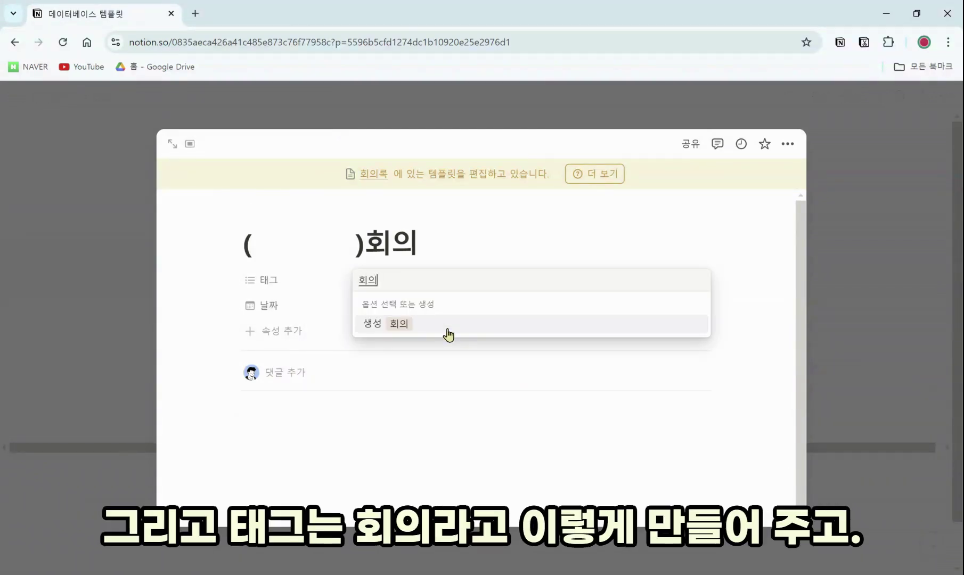
{"action": "left_click", "coordinate": [448, 334]}
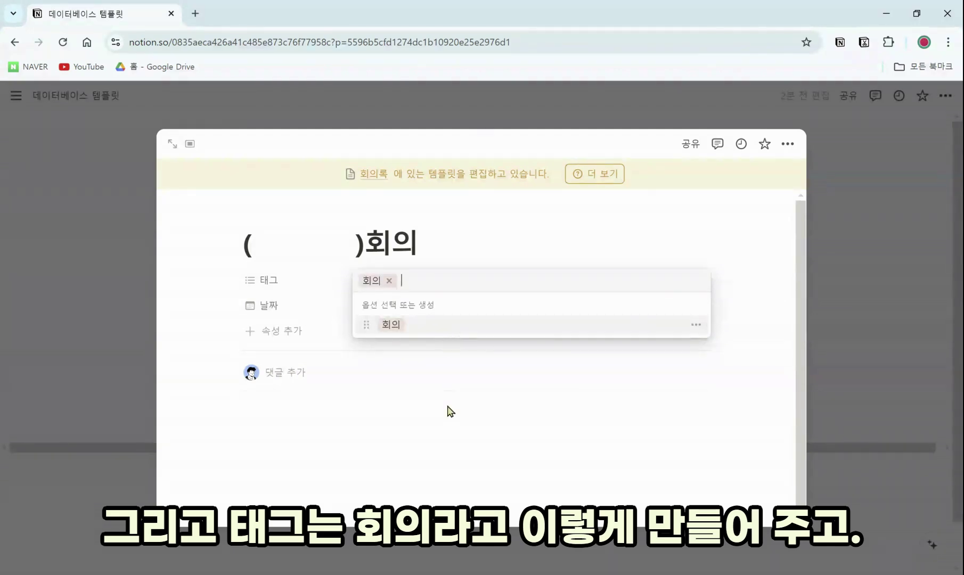
{"action": "left_click", "coordinate": [407, 450]}
Start a bulleted list in the template body with the items 참석대상: and 장소:
{"action": "left_click", "coordinate": [397, 441]}
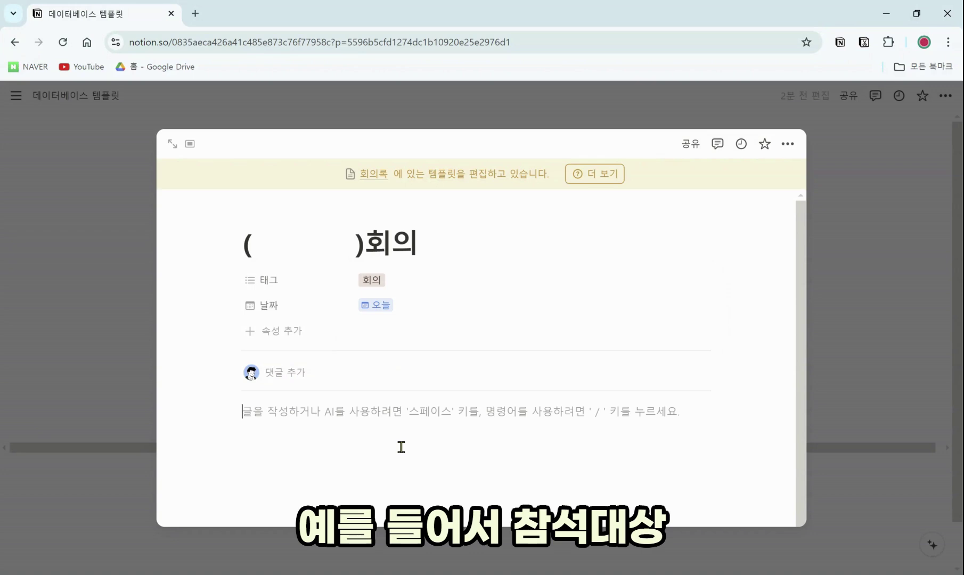
{"action": "type", "text": "- 참석대상:"}
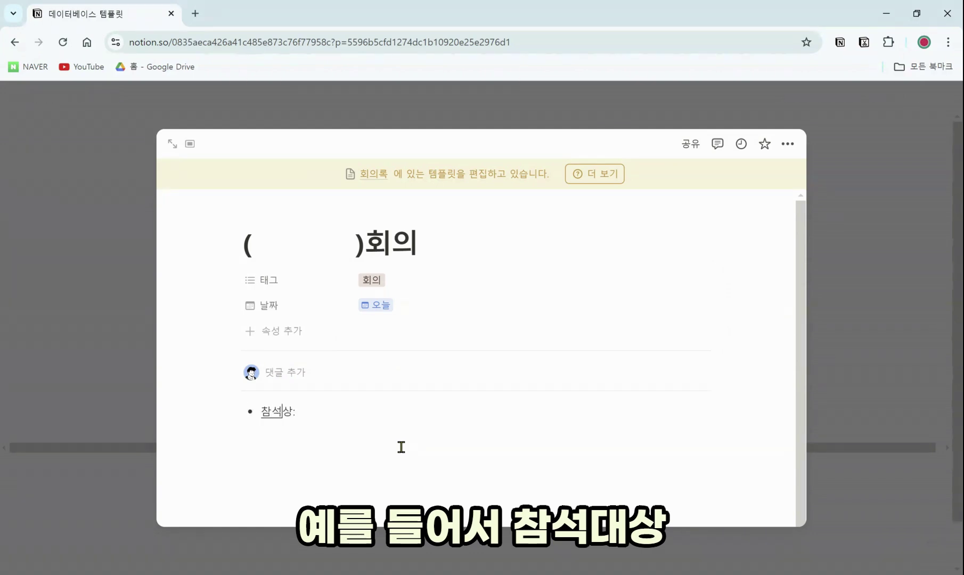
{"action": "key", "text": "Return"}
{"action": "type", "text": "장소:"}
{"action": "key", "text": "Return"}
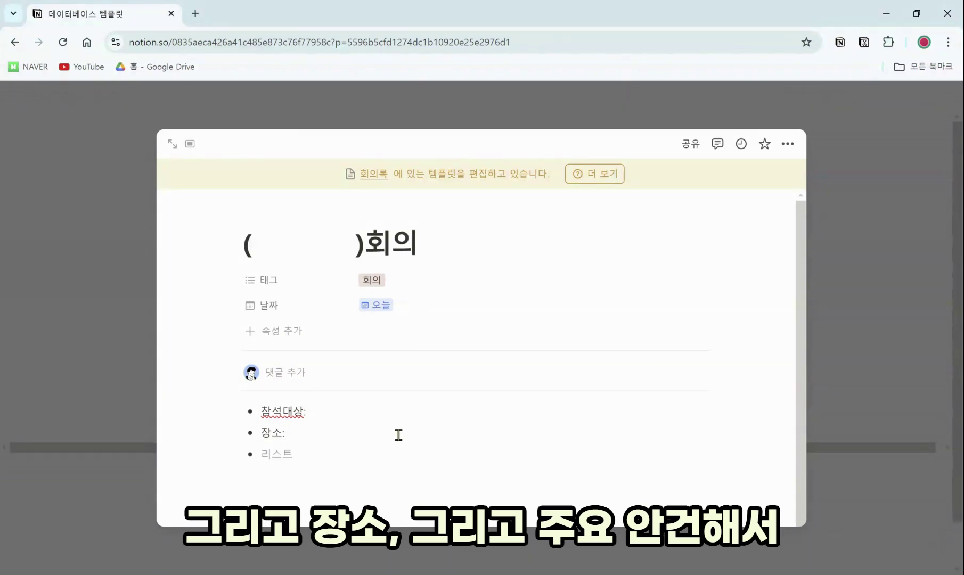
Add the bullet 주요안건 with the nested items 안건1, 안건2, 안건3 and 안건4
{"action": "type", "text": "주요안건"}
{"action": "key", "text": "Return"}
{"action": "key", "text": "Tab"}
{"action": "type", "text": "안건1"}
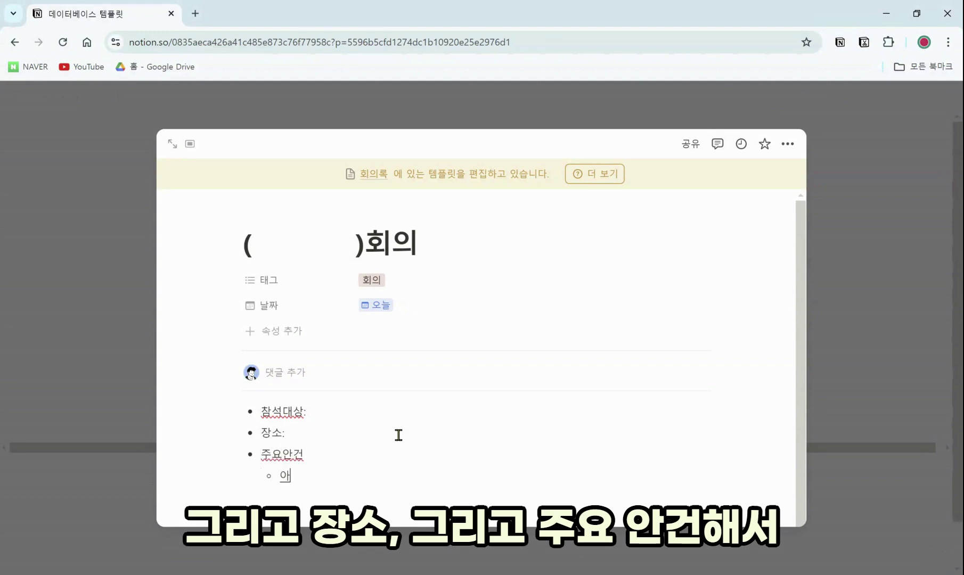
{"action": "key", "text": "Return"}
{"action": "type", "text": "애건2"}
{"action": "key", "text": "Return"}
{"action": "type", "text": "안건3"}
{"action": "key", "text": "Return"}
{"action": "type", "text": "안건1"}
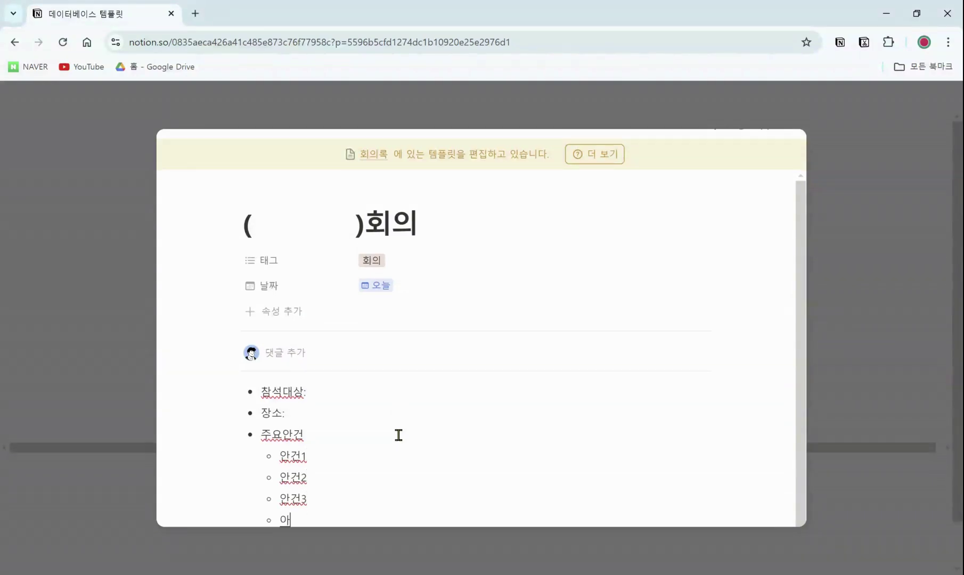
{"action": "key", "text": "Return"}
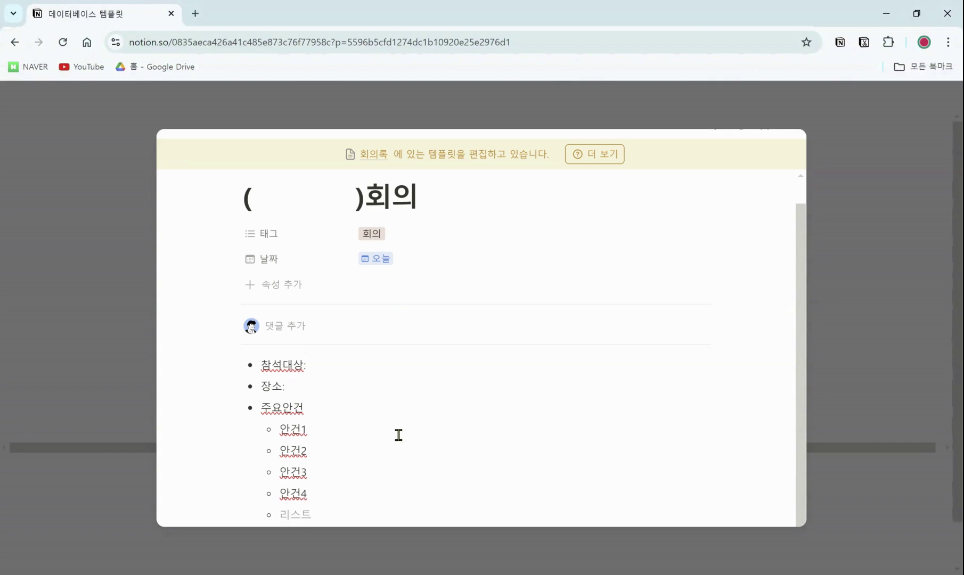
Add the top-level bullet 전달사항 with the nested items 사항1 and 사항2
{"action": "type", "text": "전달사항"}
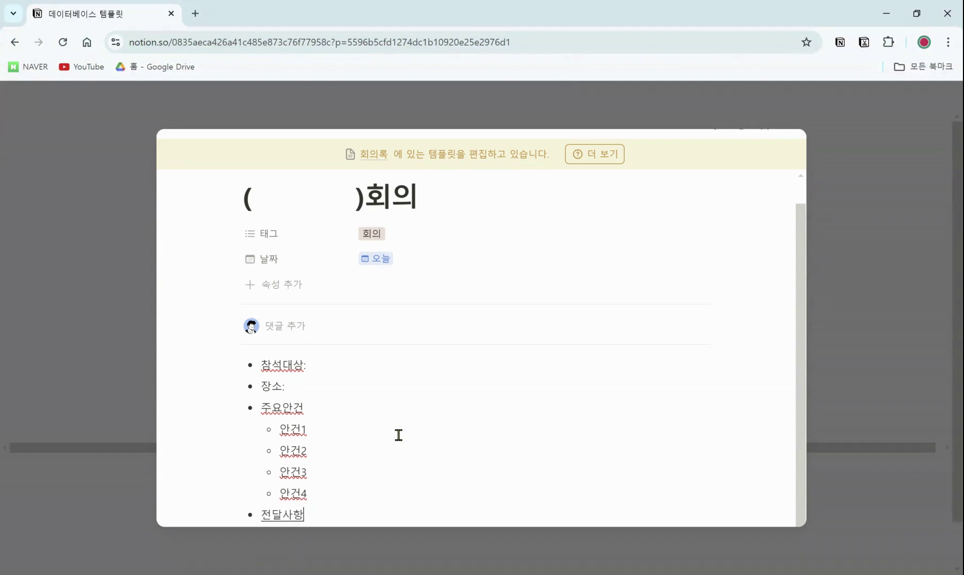
{"action": "key", "text": "Return"}
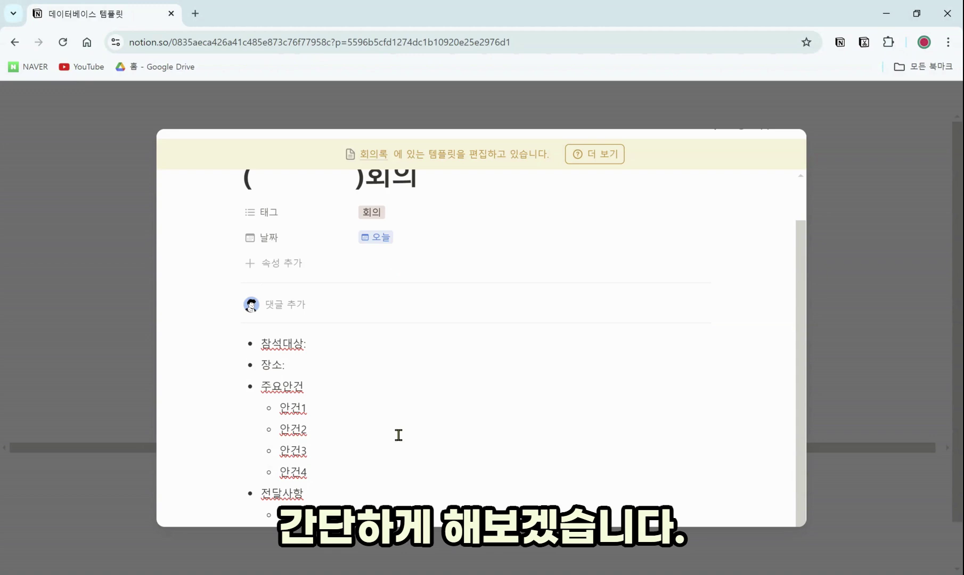
{"action": "type", "text": "사항1"}
{"action": "key", "text": "Return"}
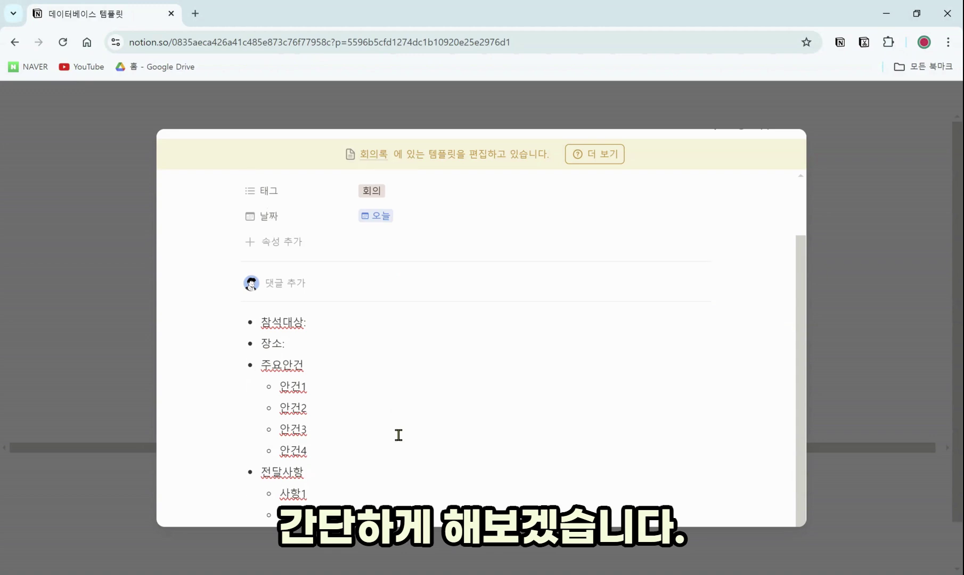
{"action": "type", "text": "사항2"}
{"action": "key", "text": "Return"}
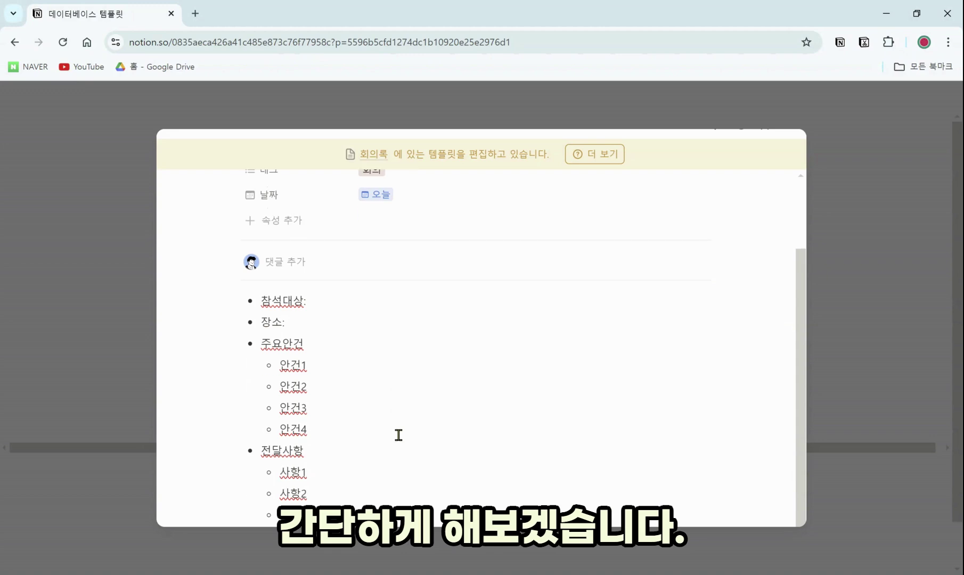
{"action": "scroll", "coordinate": [245, 267], "scroll_direction": "up", "scroll_amount": 3}
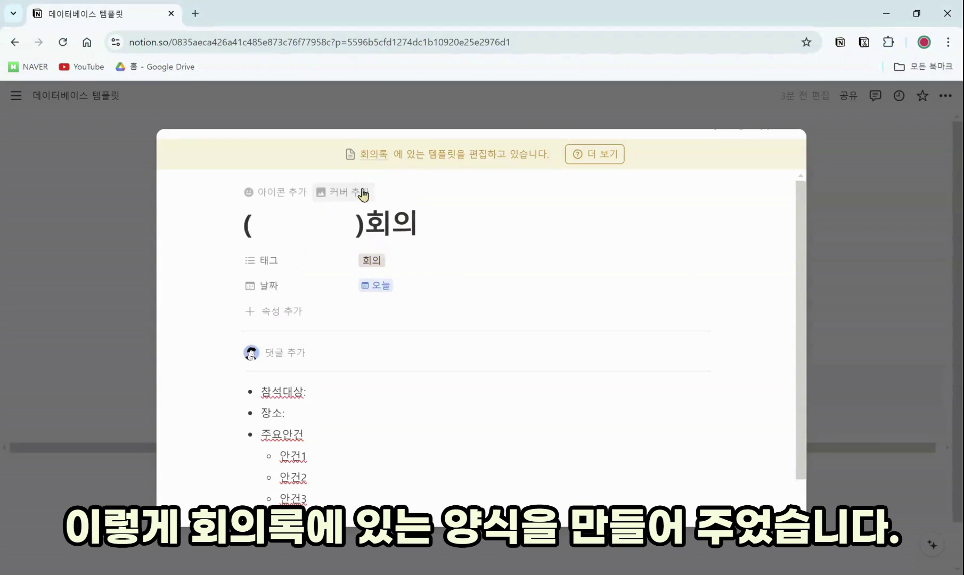
Look over the finished template from its title down to the outline, and close the template editor
{"action": "scroll", "coordinate": [323, 440], "scroll_direction": "down", "scroll_amount": 2}
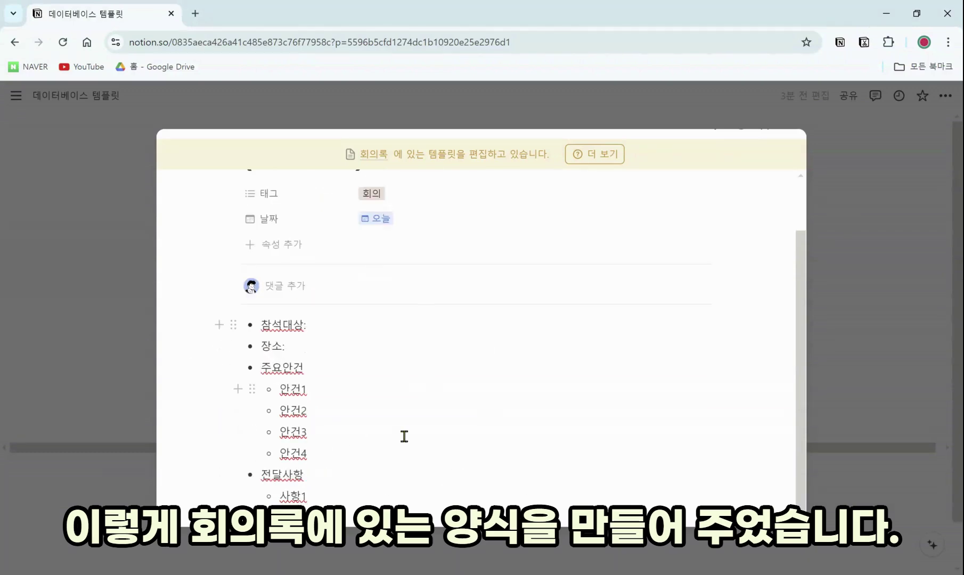
{"action": "scroll", "coordinate": [421, 381], "scroll_direction": "up", "scroll_amount": 1}
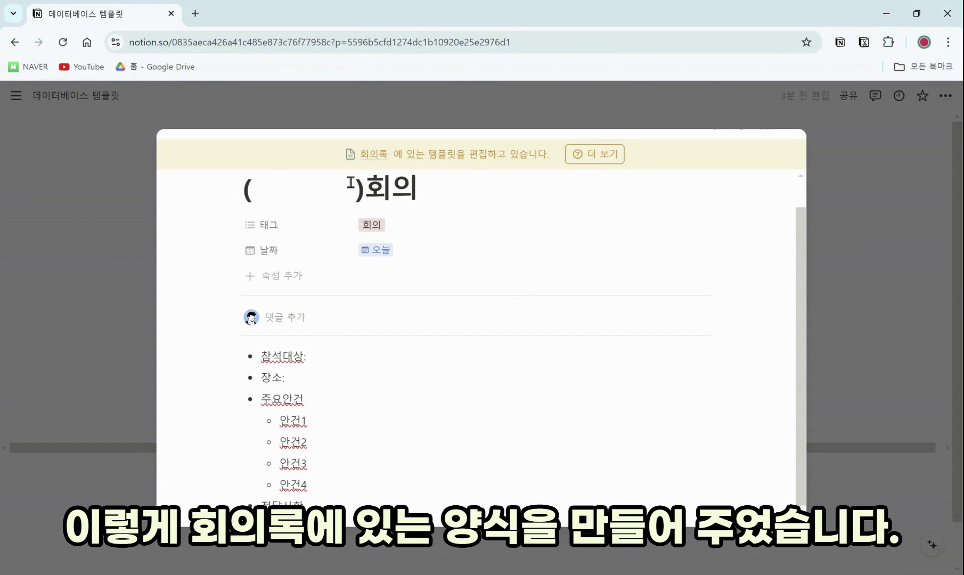
{"action": "scroll", "coordinate": [296, 423], "scroll_direction": "up", "scroll_amount": 1}
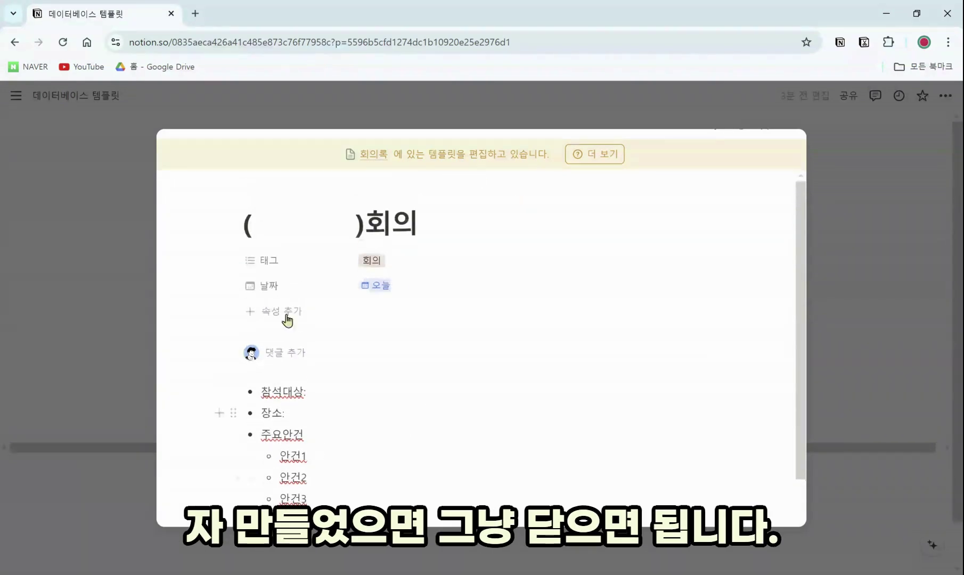
{"action": "left_click", "coordinate": [868, 328]}
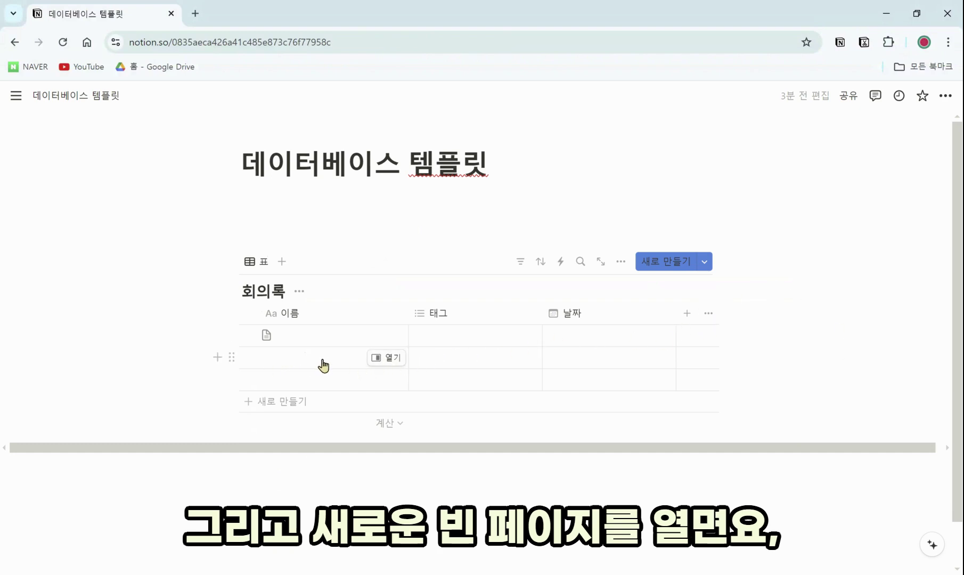
Open the empty second row of the 회의록 table as a page, apply the ( )회의 template to it and close the page
{"action": "left_click", "coordinate": [387, 360]}
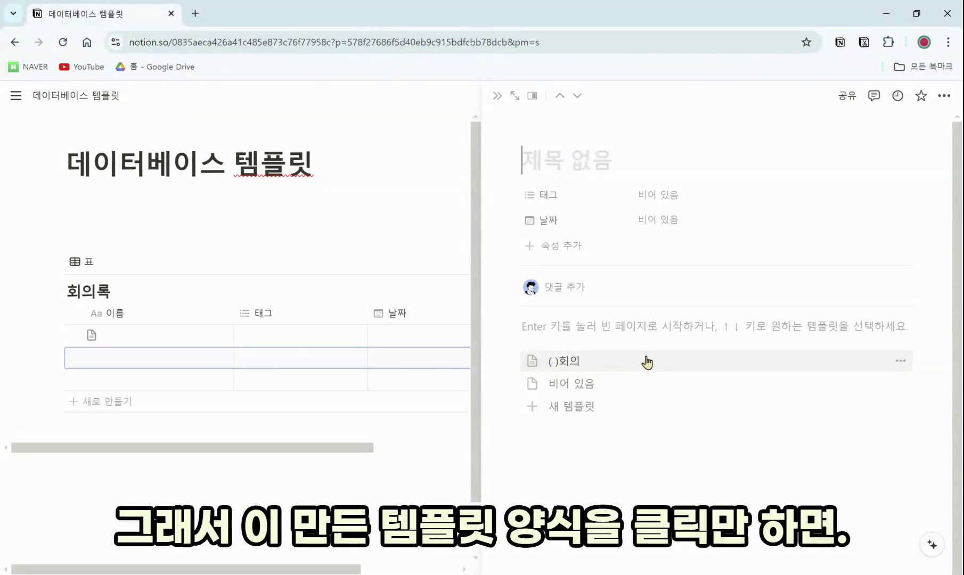
{"action": "left_click", "coordinate": [593, 371]}
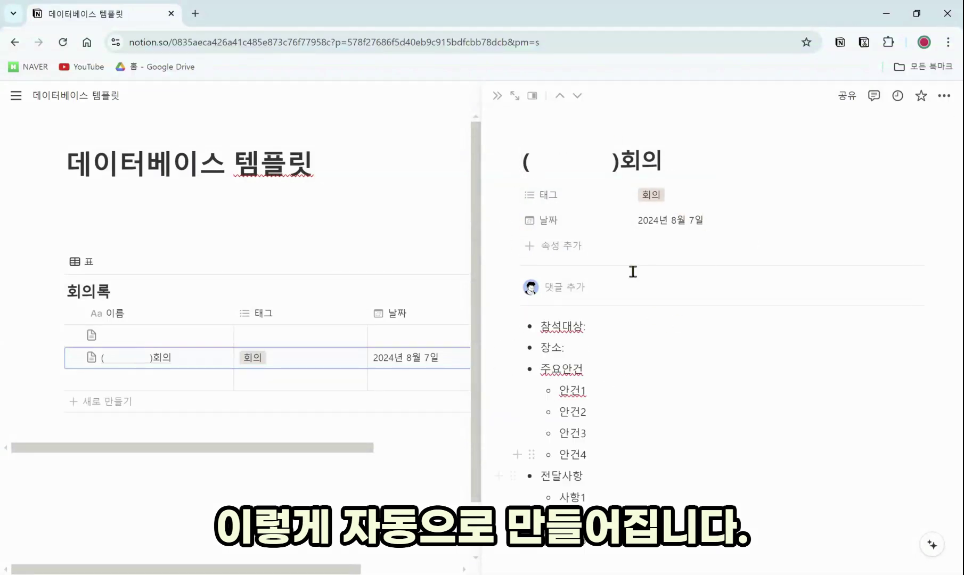
{"action": "left_click", "coordinate": [377, 503]}
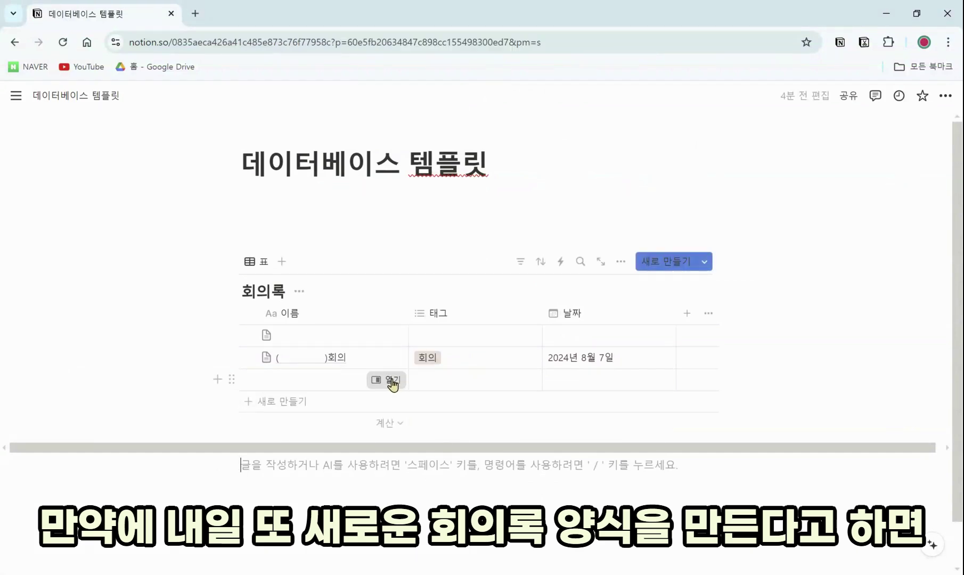
Open the empty third row of the 회의록 table, apply the ( )회의 template to it and close the page
{"action": "left_click", "coordinate": [392, 380]}
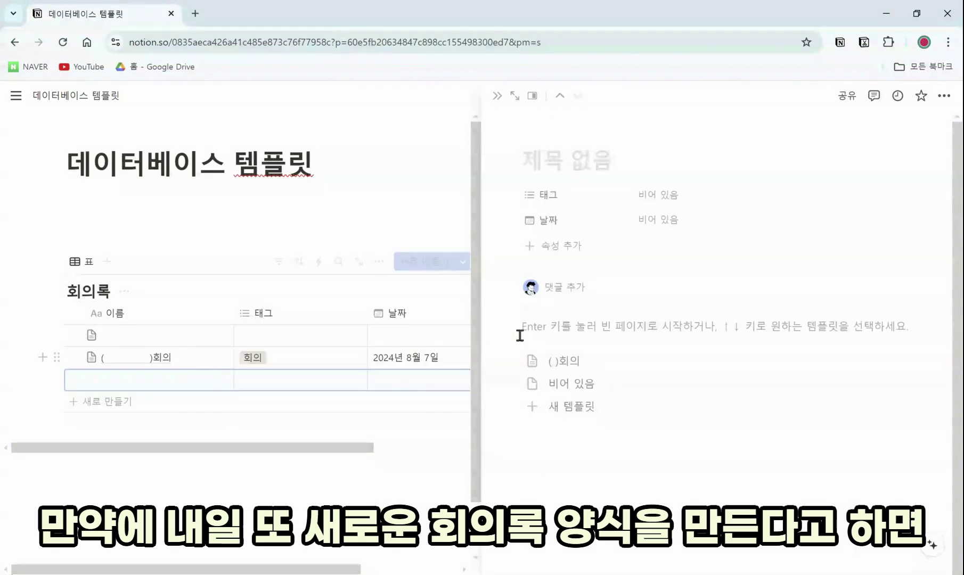
{"action": "left_click", "coordinate": [559, 360]}
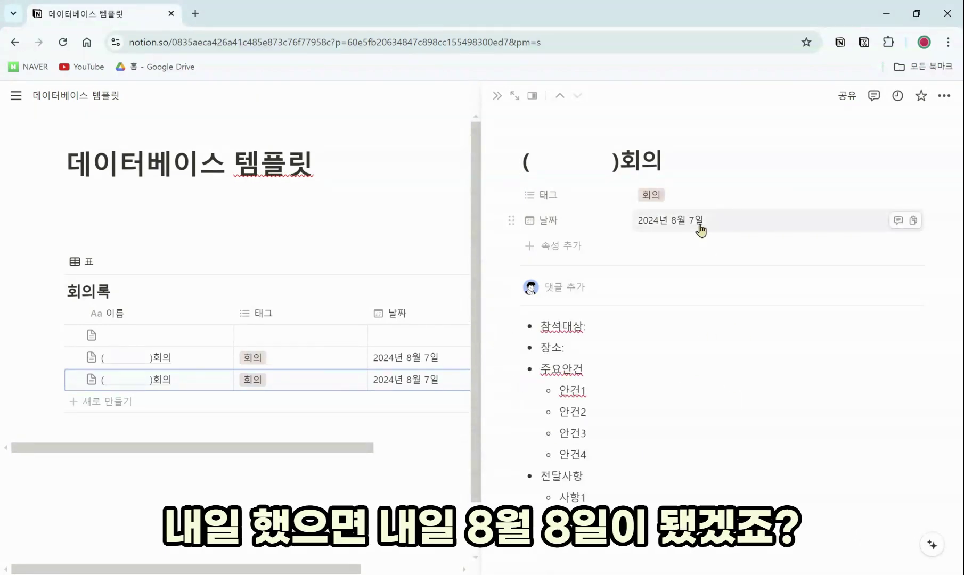
{"action": "left_click", "coordinate": [402, 464]}
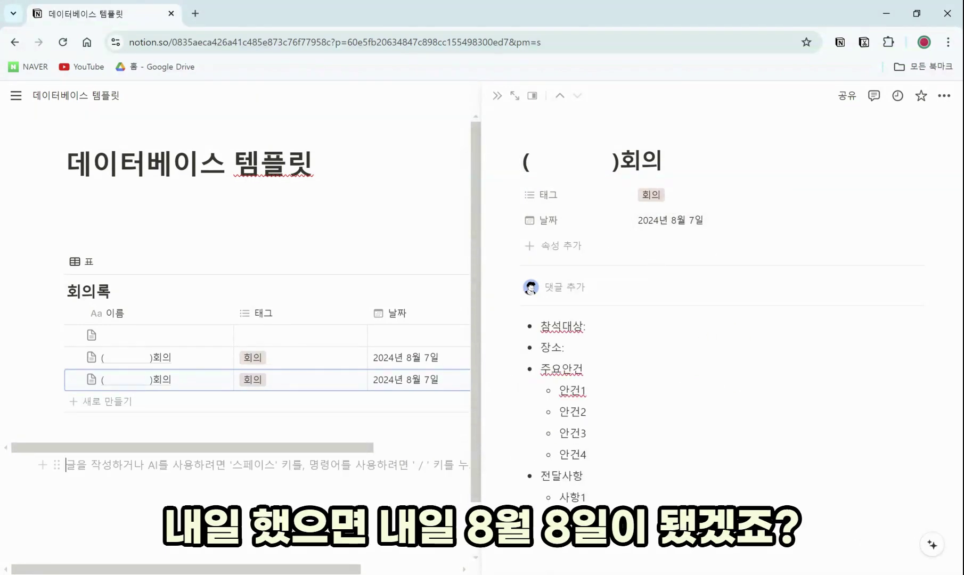
{"action": "left_click", "coordinate": [494, 105]}
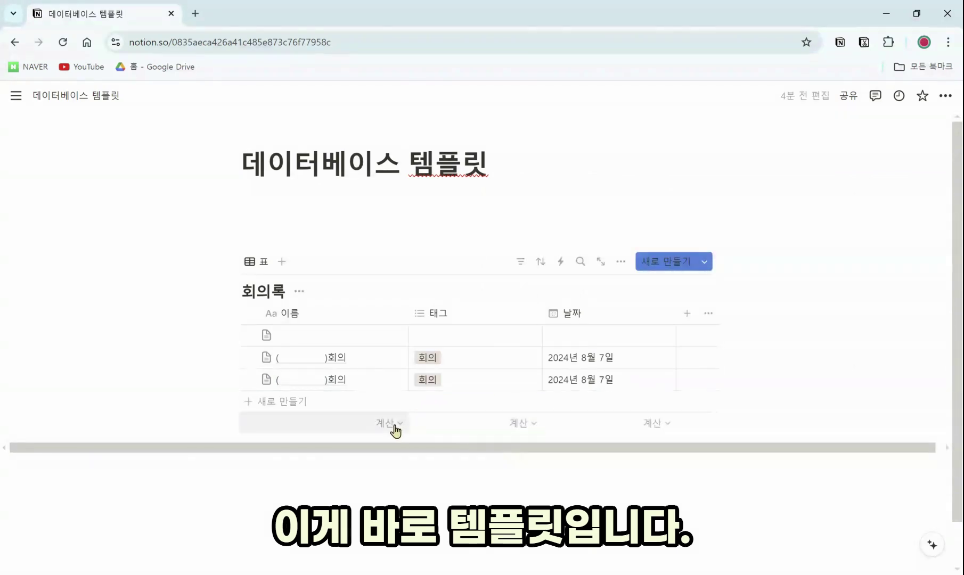
Add a new row to the 회의록 table and, from its page, open the ( )회의 template for editing
{"action": "left_click", "coordinate": [344, 405]}
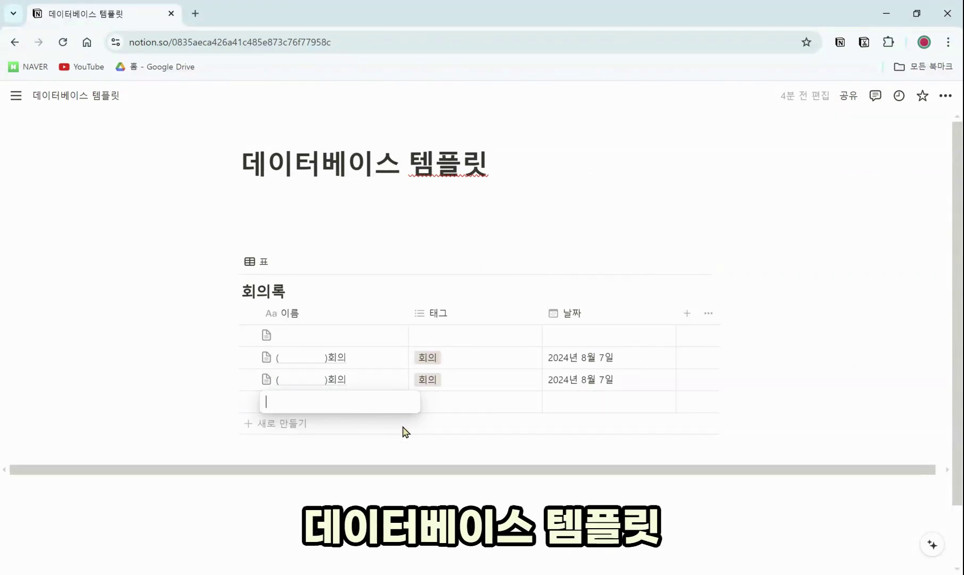
{"action": "left_click", "coordinate": [394, 405]}
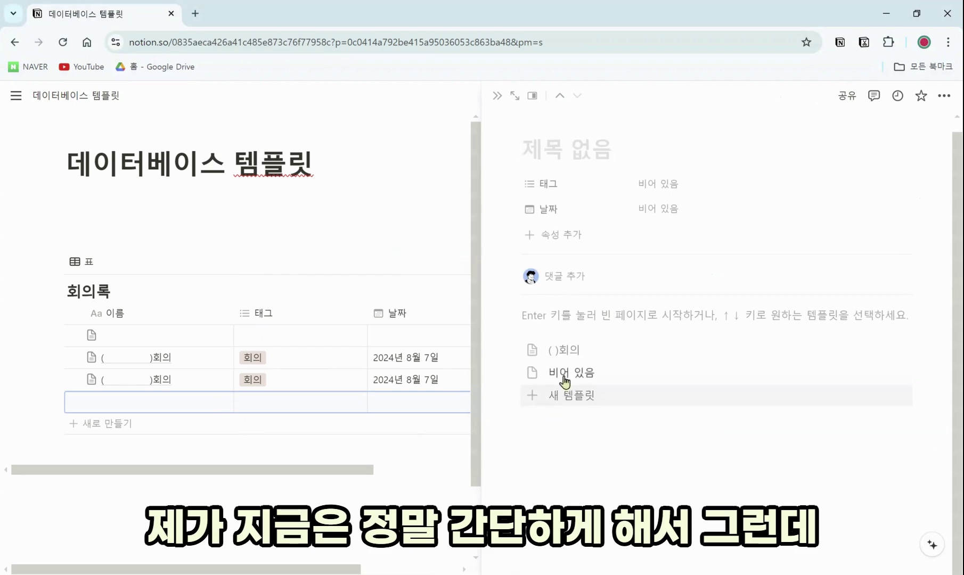
{"action": "left_click", "coordinate": [900, 350]}
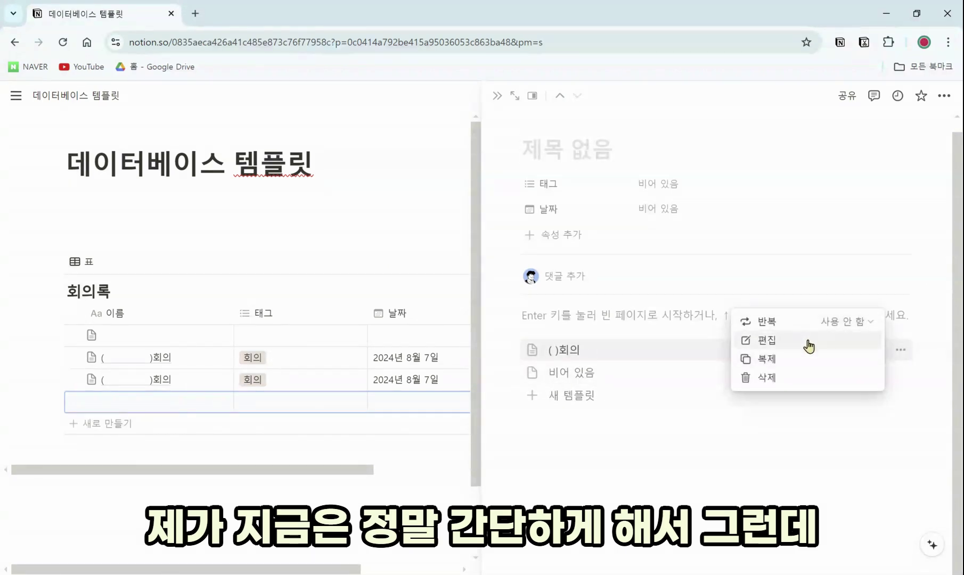
{"action": "left_click", "coordinate": [809, 347]}
{"action": "scroll", "coordinate": [395, 481], "scroll_direction": "down", "scroll_amount": 2}
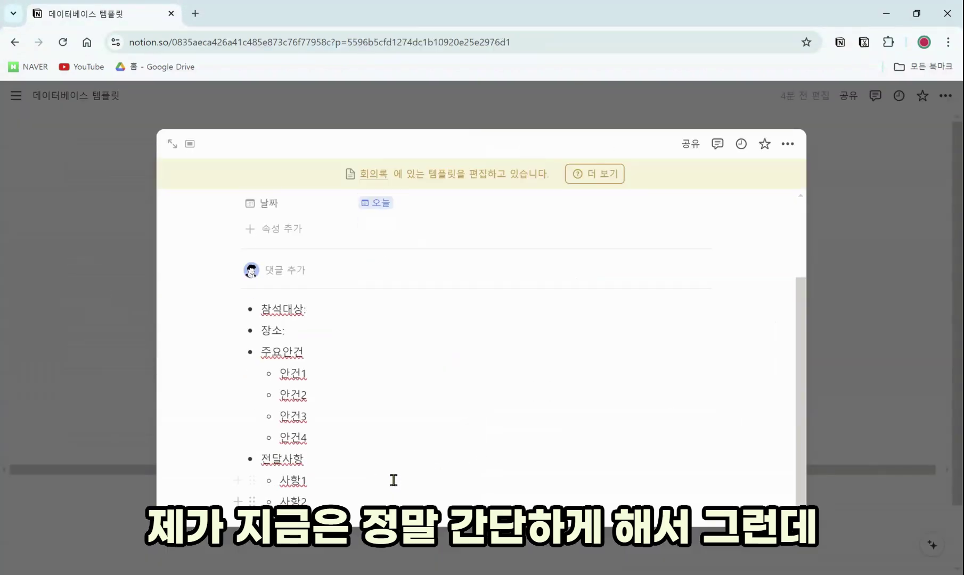
Insert a 콜아웃 block before the 참석대상: bullet and move it above the whole bulleted list
{"action": "left_click", "coordinate": [261, 309]}
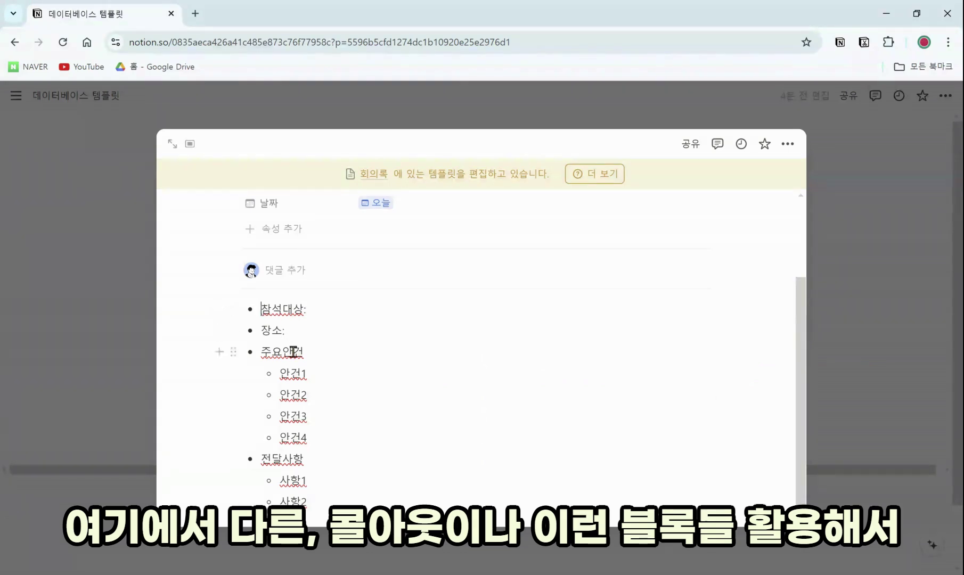
{"action": "key", "text": "Return"}
{"action": "type", "text": "/콜아웃"}
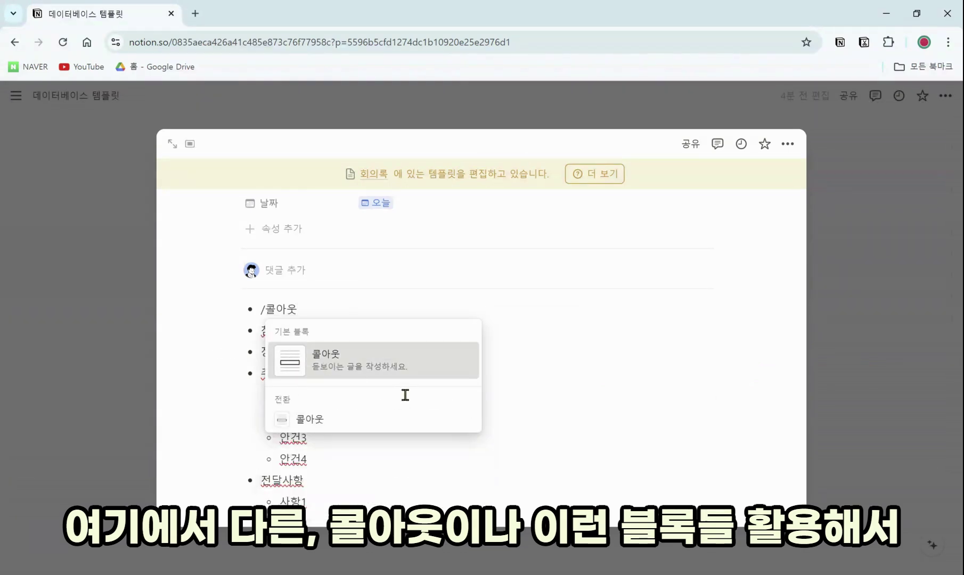
{"action": "key", "text": "Return"}
{"action": "left_click_drag", "start_coordinate": [234, 326], "coordinate": [237, 303]}
Enter 주요사항 as the callout's text and close the template editor
{"action": "left_click", "coordinate": [316, 327]}
{"action": "type", "text": "ㄴ"}
{"action": "key", "text": "BackSpace"}
{"action": "type", "text": "ㅇ"}
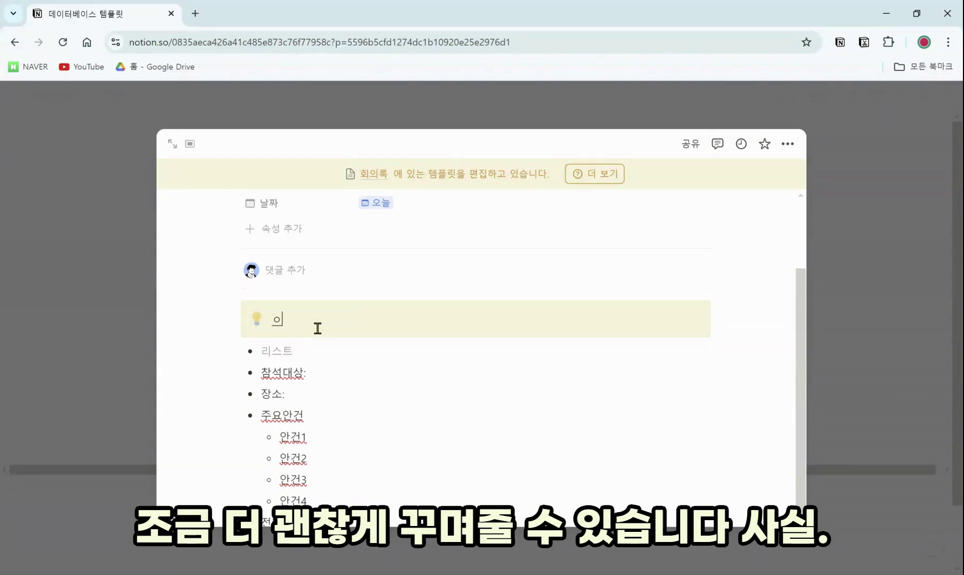
{"action": "key", "text": "BackSpace"}
{"action": "key", "text": "BackSpace"}
{"action": "key", "text": "BackSpace"}
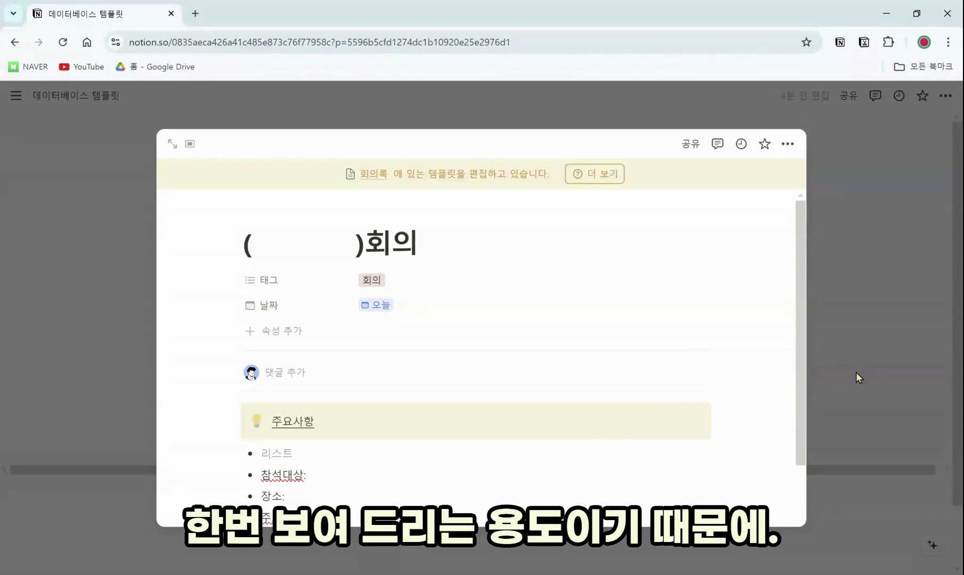
{"action": "left_click", "coordinate": [855, 372]}
Open the empty fourth row of the 회의록 table, apply the updated ( )회의 template and close the page
{"action": "scroll", "coordinate": [788, 377], "scroll_direction": "down", "scroll_amount": 1}
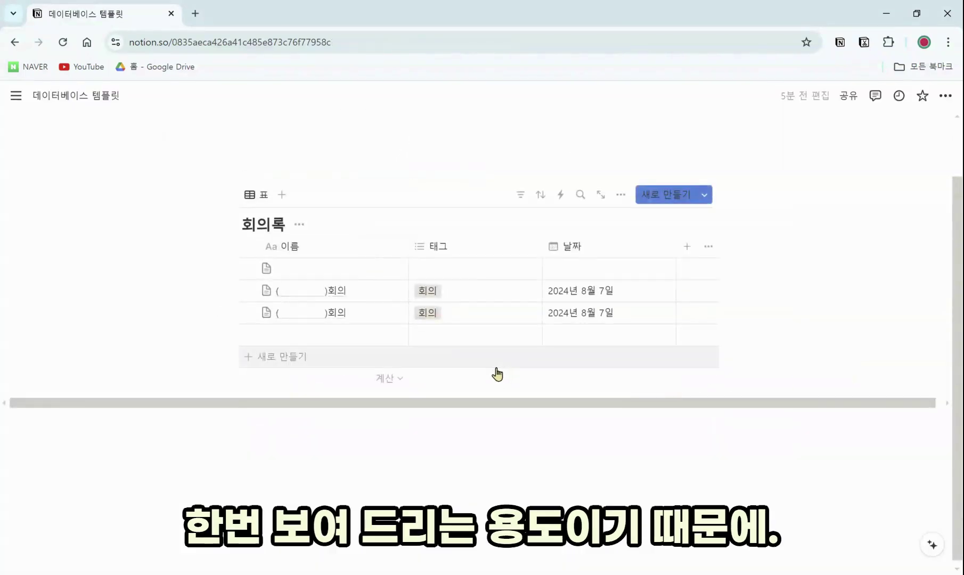
{"action": "left_click", "coordinate": [387, 335]}
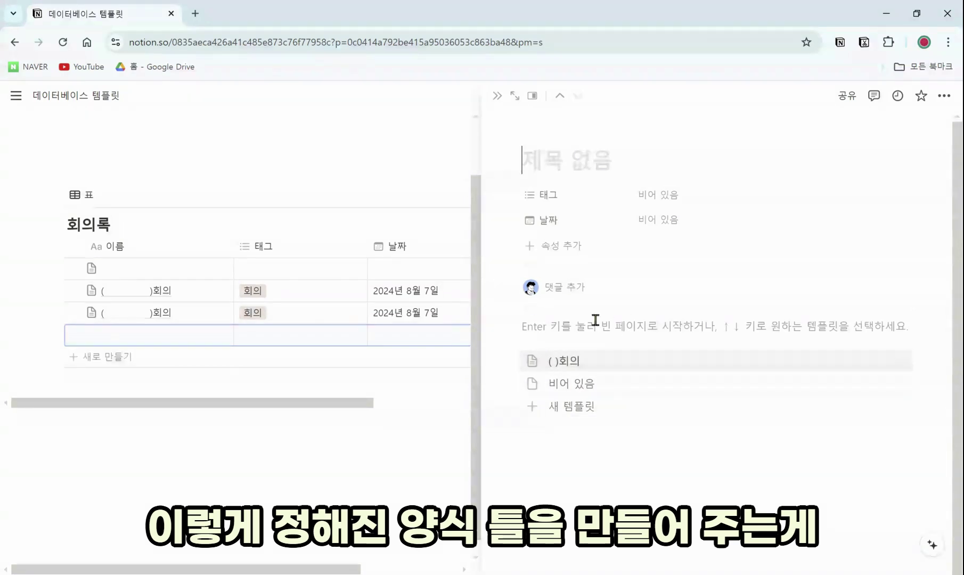
{"action": "left_click", "coordinate": [572, 367]}
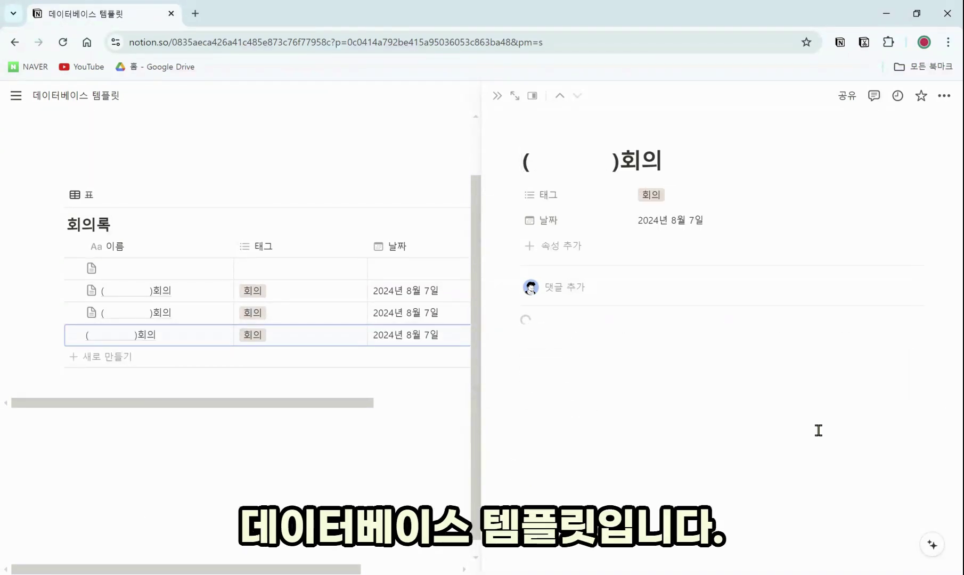
{"action": "left_click", "coordinate": [497, 96]}
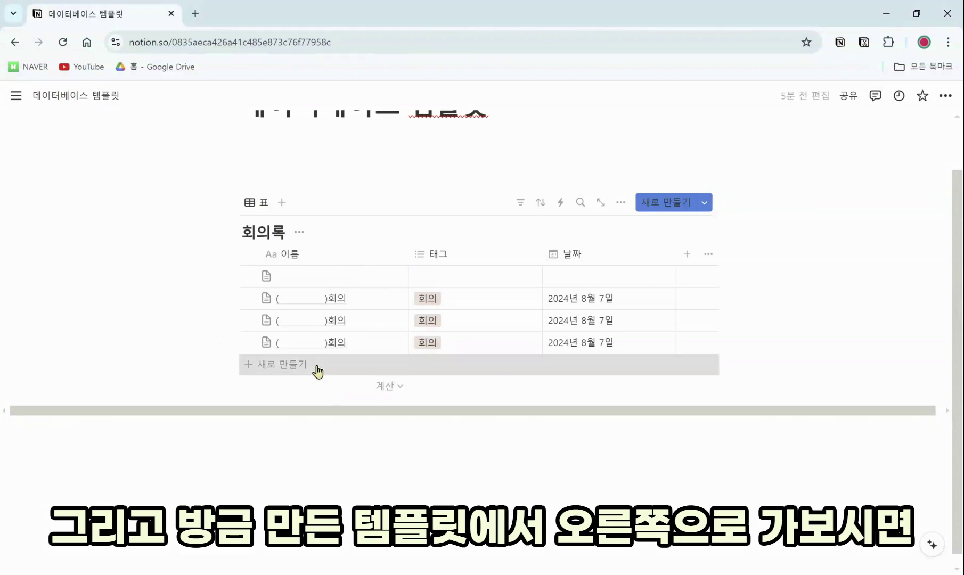
Add another row to the 회의록 table and, from its page, choose 매일 as the ( )회의 template's repeat frequency
{"action": "left_click", "coordinate": [391, 367]}
{"action": "left_click", "coordinate": [386, 365]}
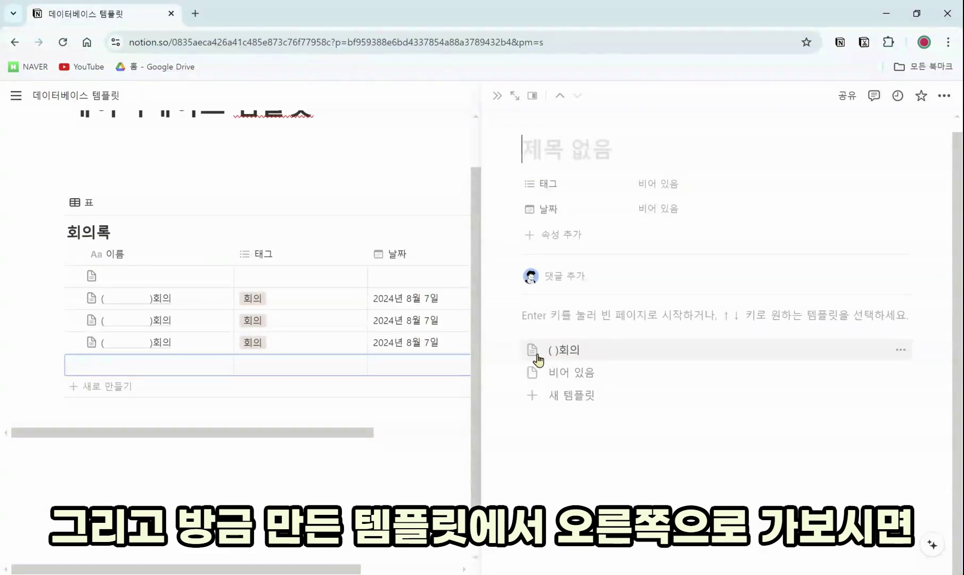
{"action": "left_click", "coordinate": [902, 354]}
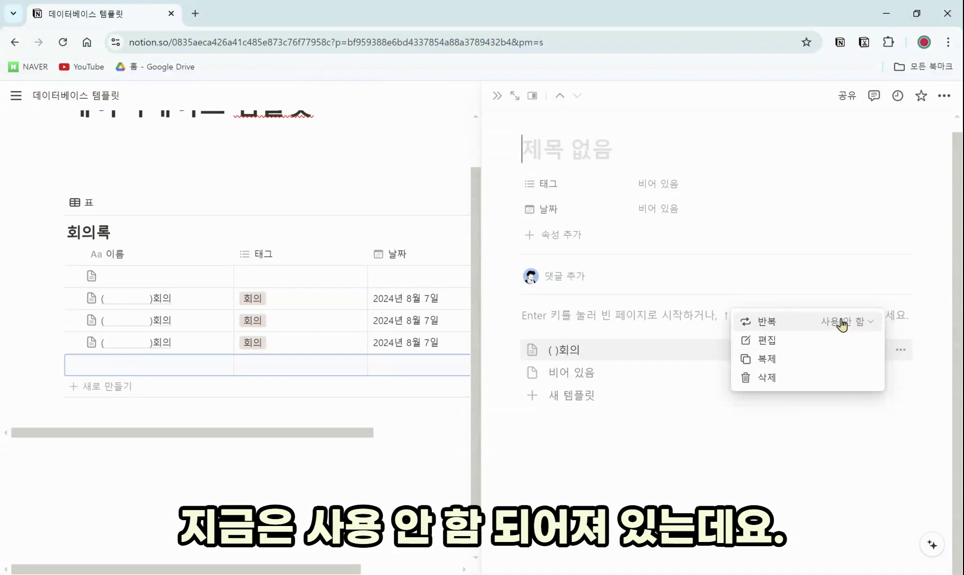
{"action": "left_click", "coordinate": [872, 323]}
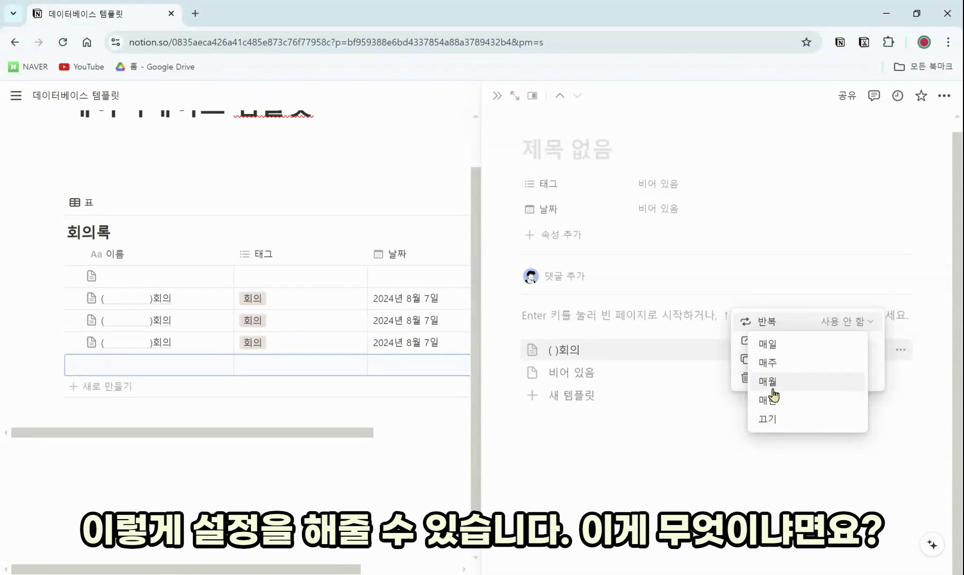
{"action": "left_click", "coordinate": [832, 355]}
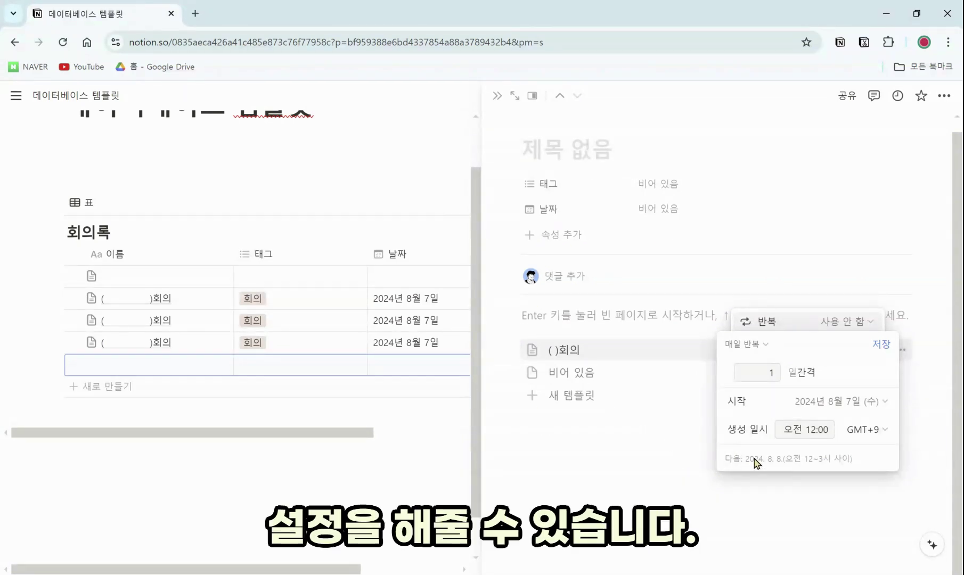
Set the daily repeat's creation time to 오후 3:00 and save the repeat schedule
{"action": "left_click", "coordinate": [804, 431]}
{"action": "key", "text": "Left"}
{"action": "key", "text": "Left"}
{"action": "key", "text": "Left"}
{"action": "key", "text": "BackSpace"}
{"action": "type", "text": "후"}
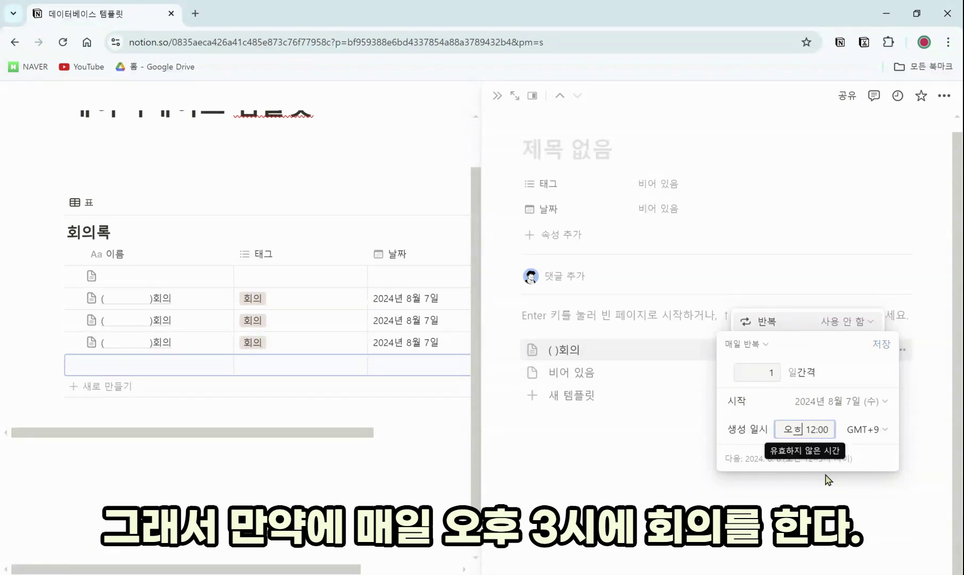
{"action": "key", "text": "BackSpace"}
{"action": "key", "text": "BackSpace"}
{"action": "type", "text": "03"}
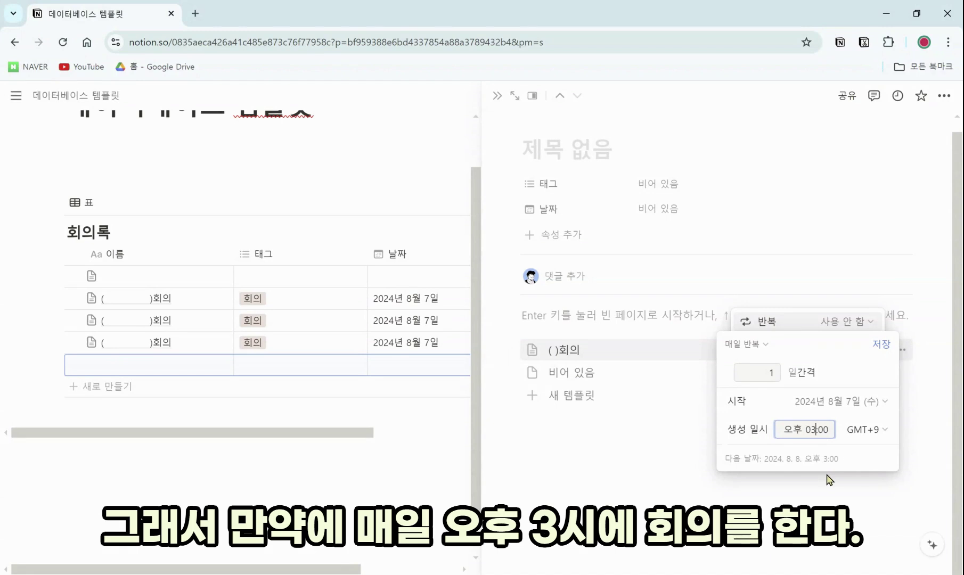
{"action": "left_click", "coordinate": [861, 464]}
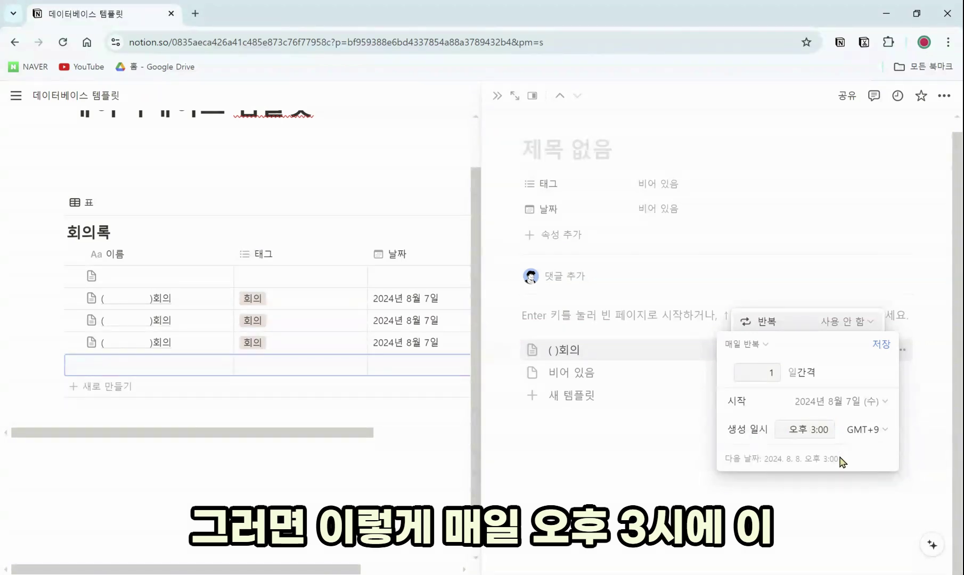
{"action": "left_click", "coordinate": [881, 345]}
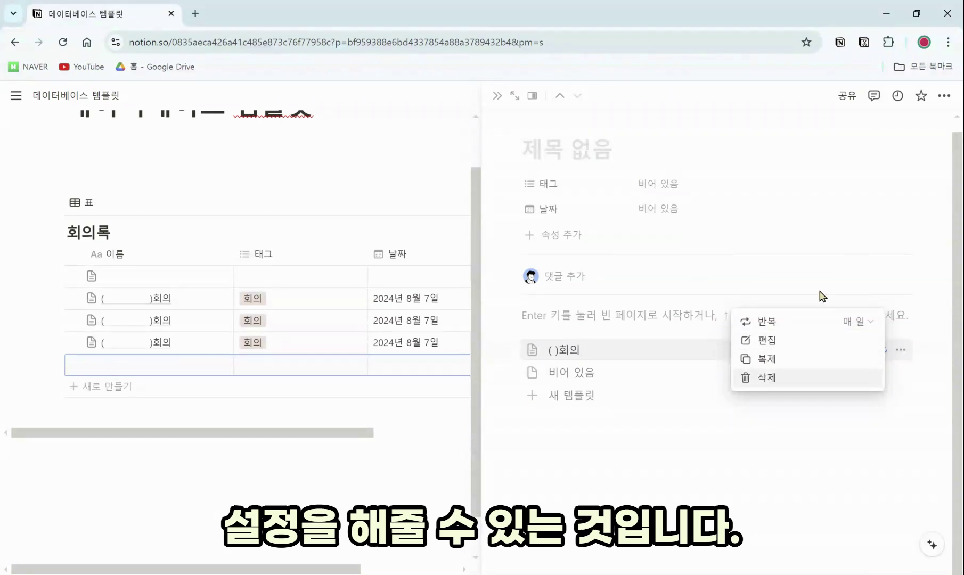
Review the ( )회의 template's repeat frequency choices and day interval without changing them, and close the row's page
{"action": "left_click", "coordinate": [873, 323]}
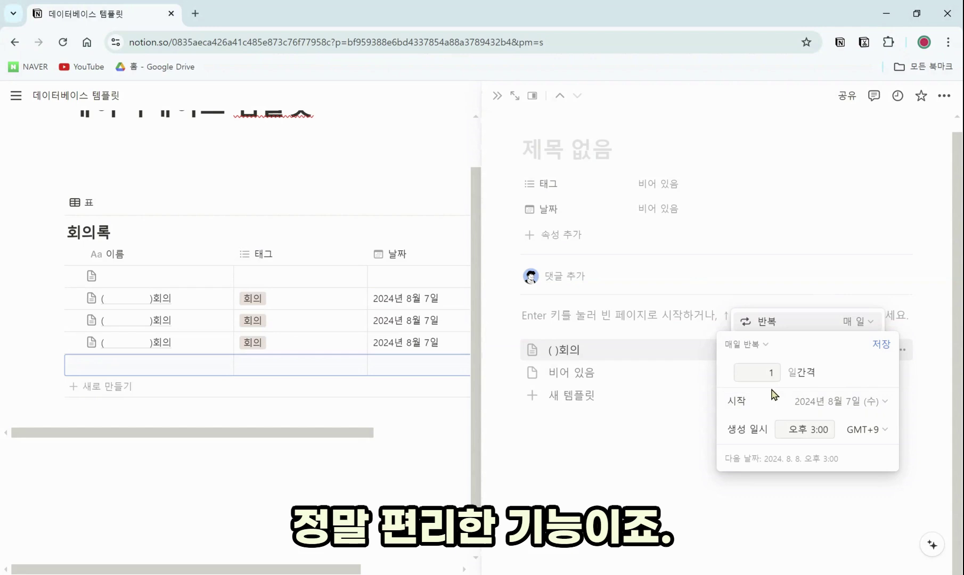
{"action": "left_click", "coordinate": [757, 345]}
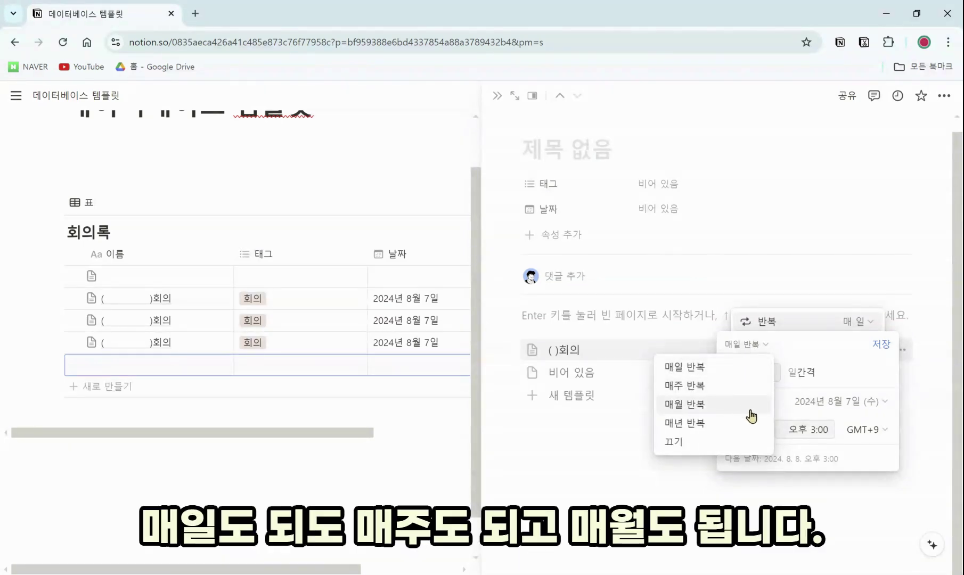
{"action": "left_click", "coordinate": [888, 423]}
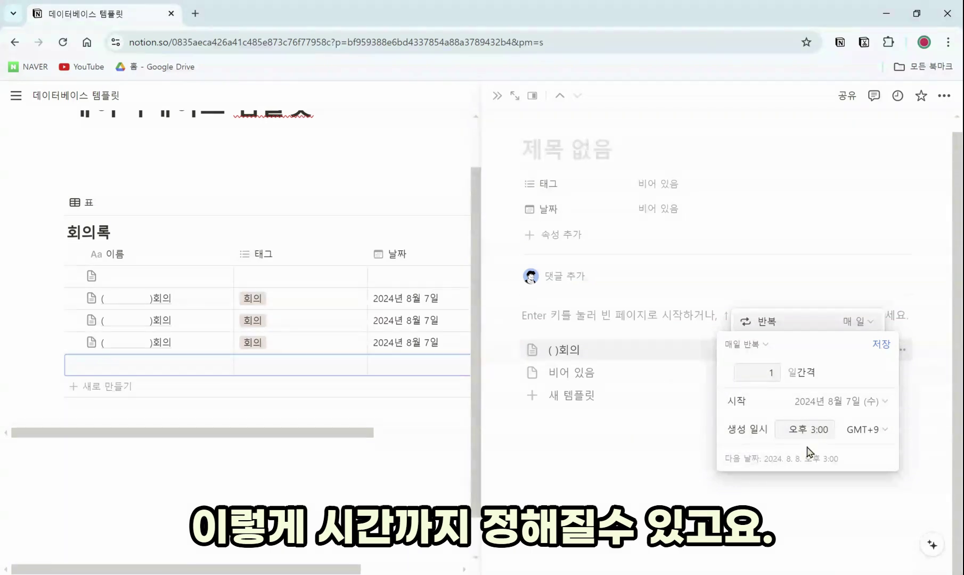
{"action": "left_click", "coordinate": [769, 373]}
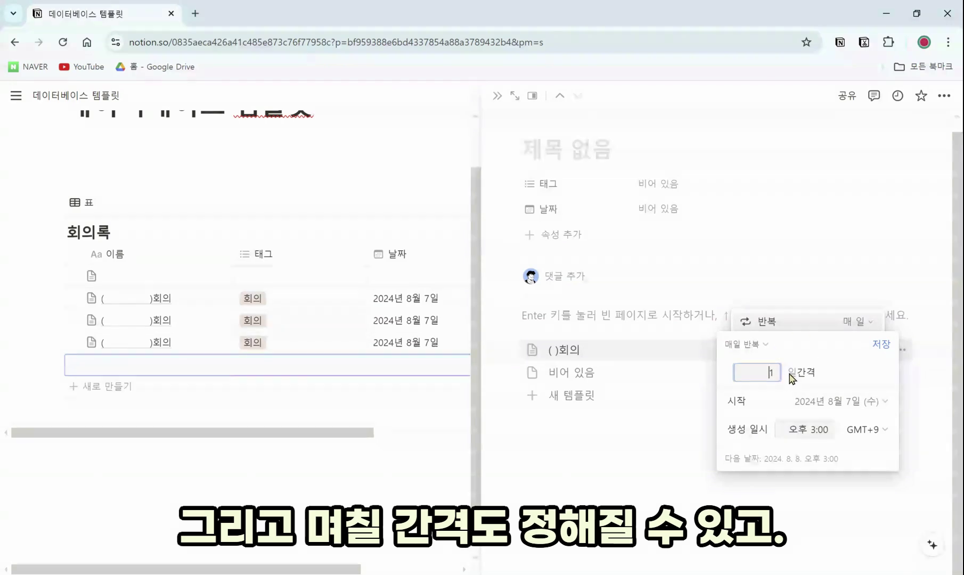
{"action": "left_click", "coordinate": [908, 498]}
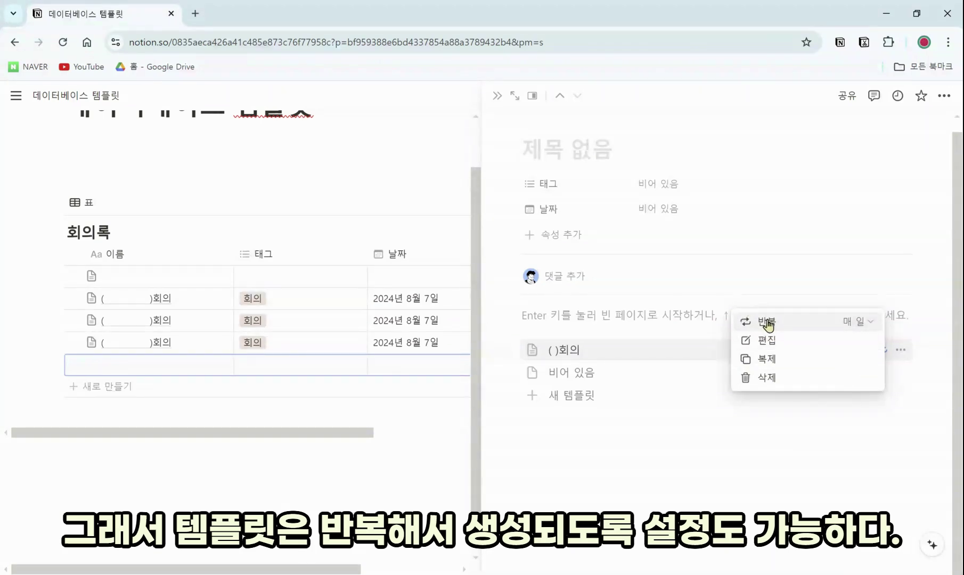
{"action": "left_click", "coordinate": [911, 420]}
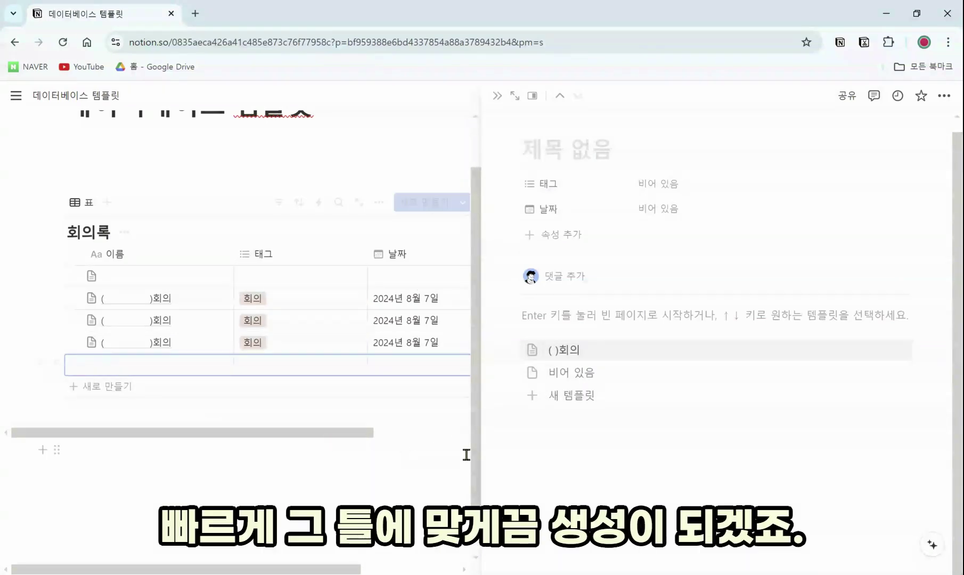
{"action": "left_click", "coordinate": [497, 96]}
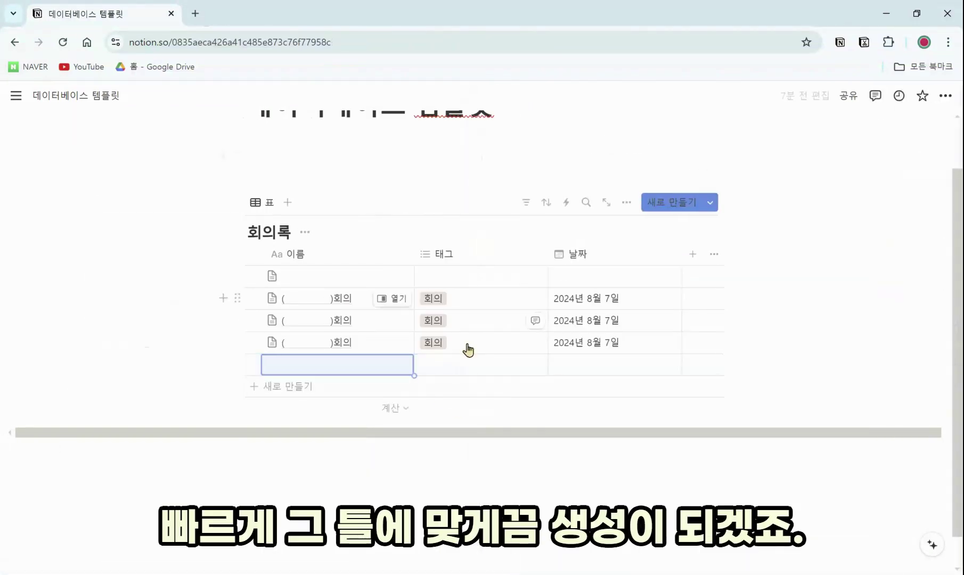
Add blank lines between the 데이터베이스 템플릿 page title and the 회의록 table
{"action": "scroll", "coordinate": [446, 435], "scroll_direction": "up", "scroll_amount": 2}
{"action": "left_click", "coordinate": [366, 230]}
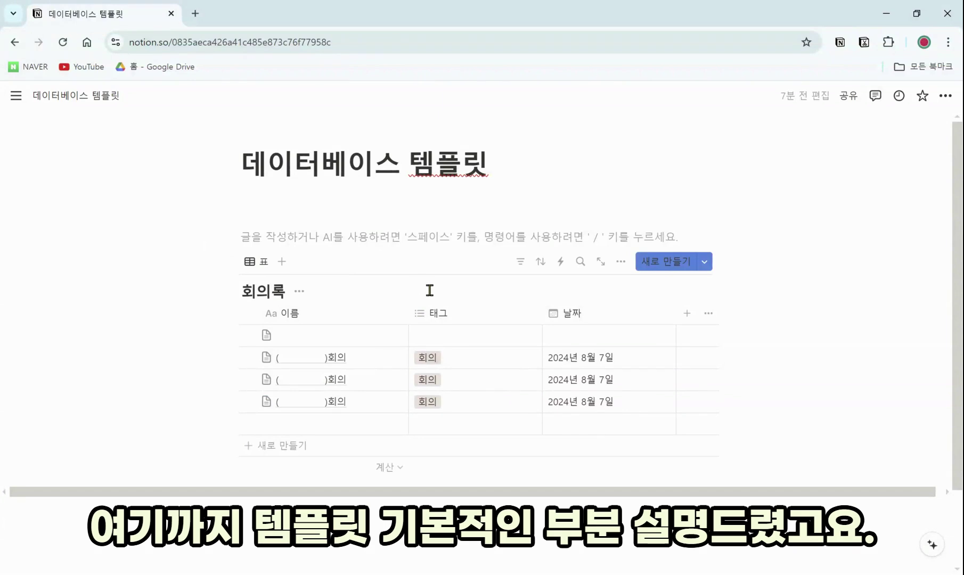
{"action": "key", "text": "Return"}
{"action": "key", "text": "Return"}
{"action": "key", "text": "Up"}
{"action": "key", "text": "Up"}
{"action": "key", "text": "Up"}
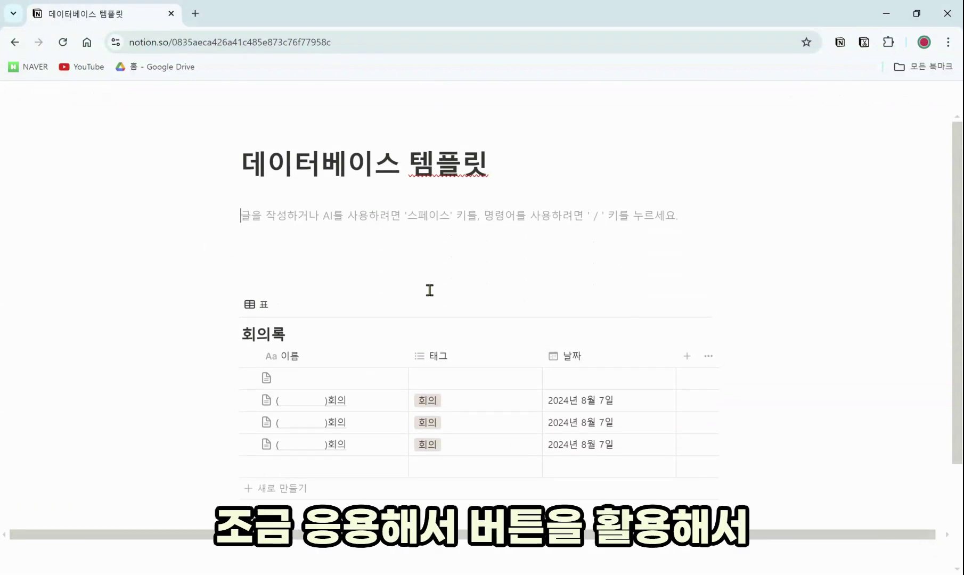
{"action": "key", "text": "Return"}
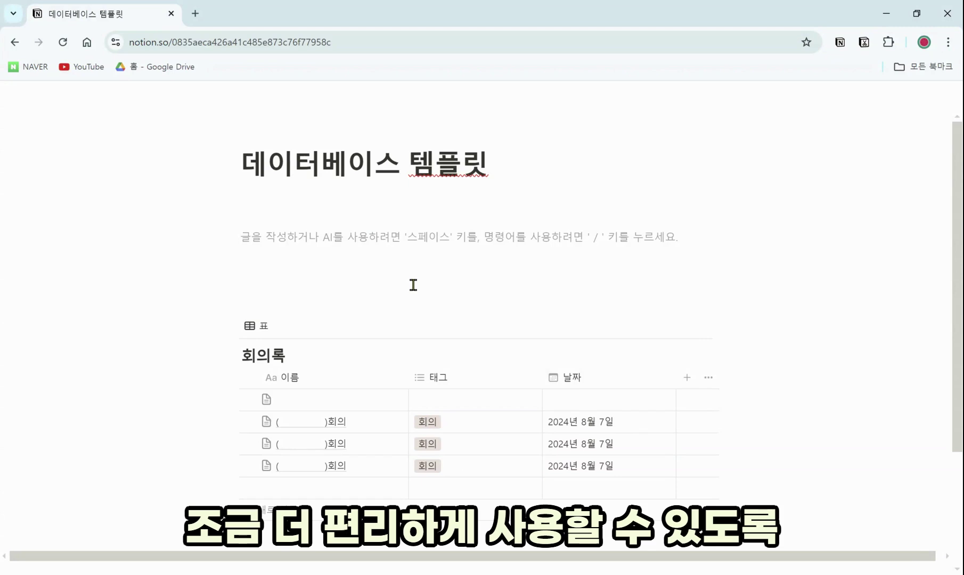
Insert a 버튼 block on the blank line above the 회의록 table
{"action": "type", "text": "/베"}
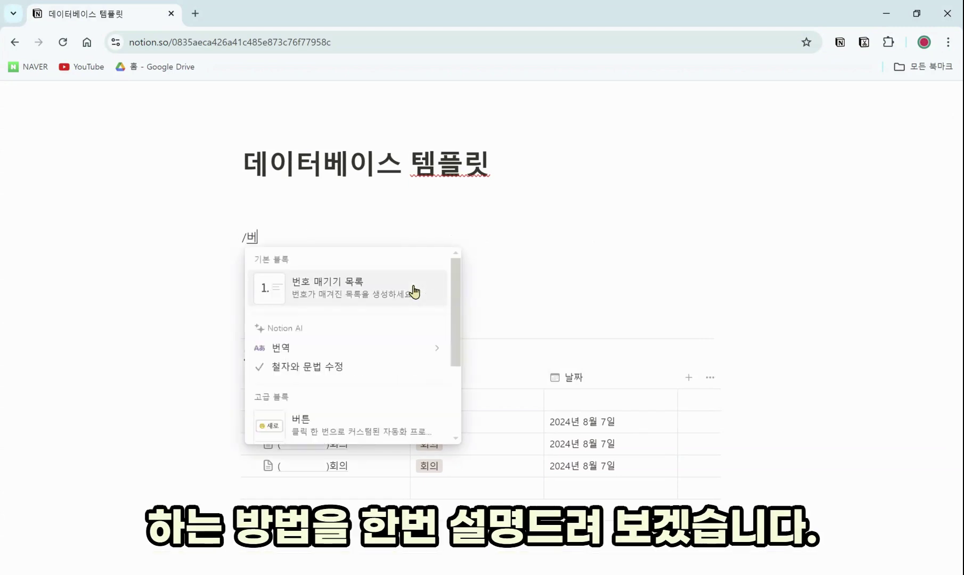
{"action": "type", "text": "트"}
{"action": "left_click", "coordinate": [415, 292]}
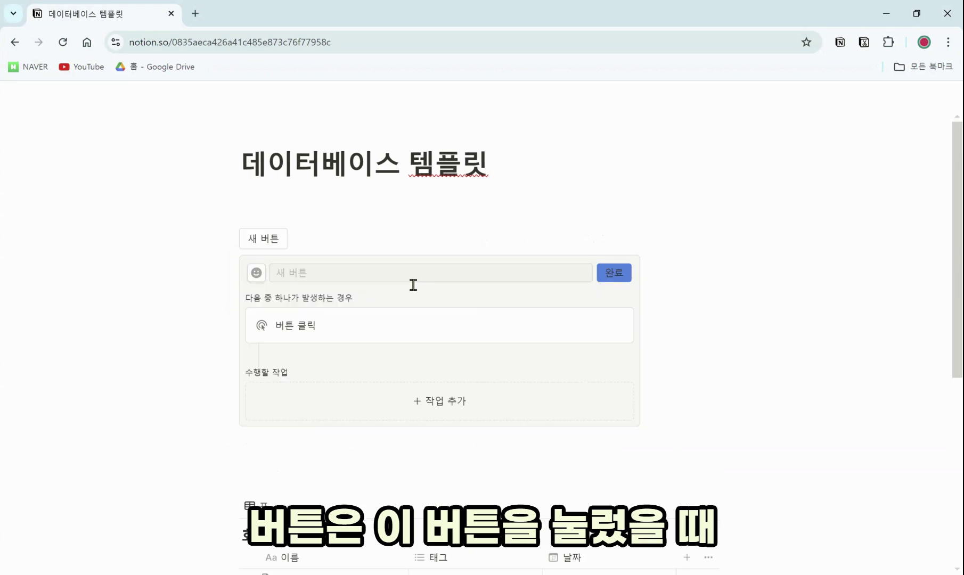
Give the new button a 페이지 추가 위치 action that adds a page to the 회의록 database
{"action": "scroll", "coordinate": [460, 373], "scroll_direction": "down", "scroll_amount": 2}
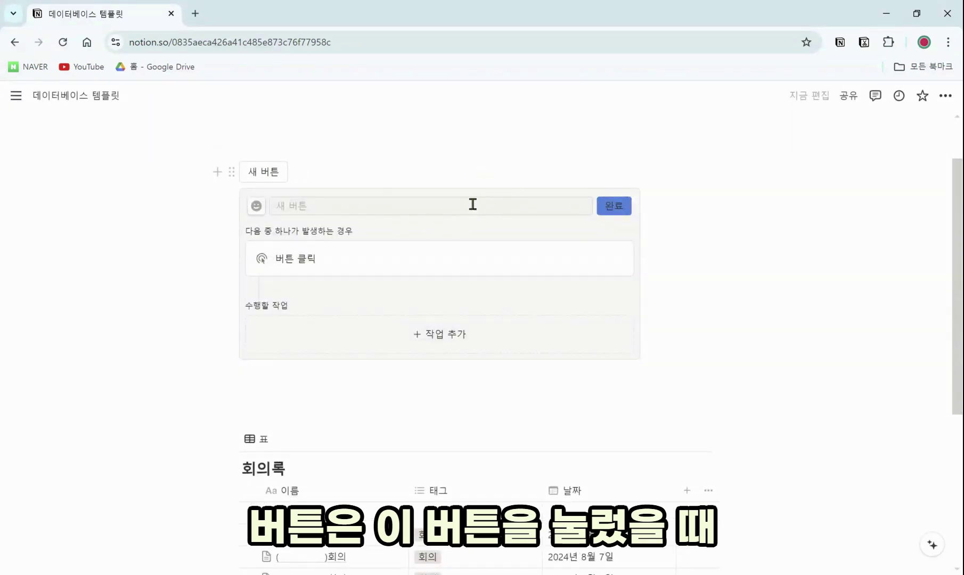
{"action": "scroll", "coordinate": [458, 238], "scroll_direction": "down", "scroll_amount": 1}
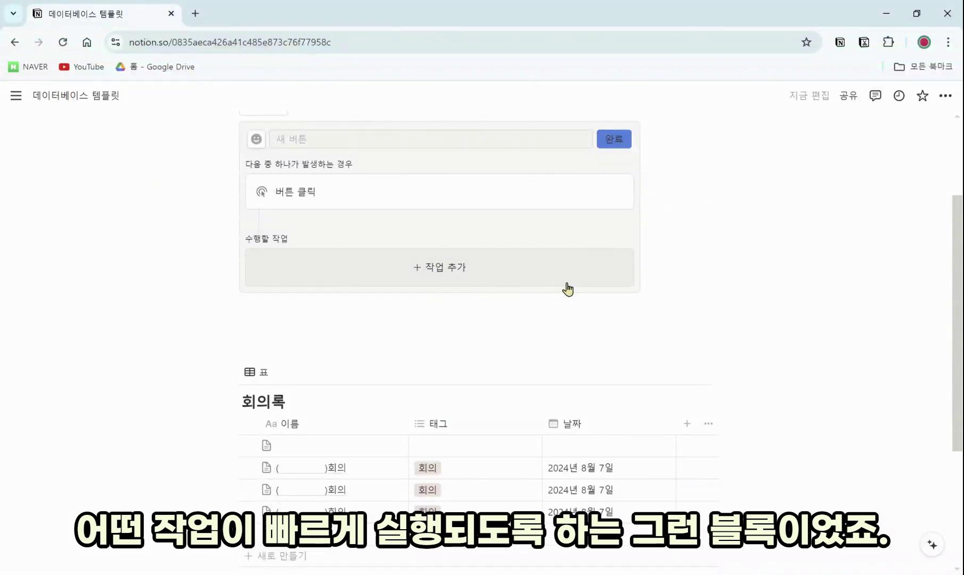
{"action": "scroll", "coordinate": [379, 315], "scroll_direction": "up", "scroll_amount": 1}
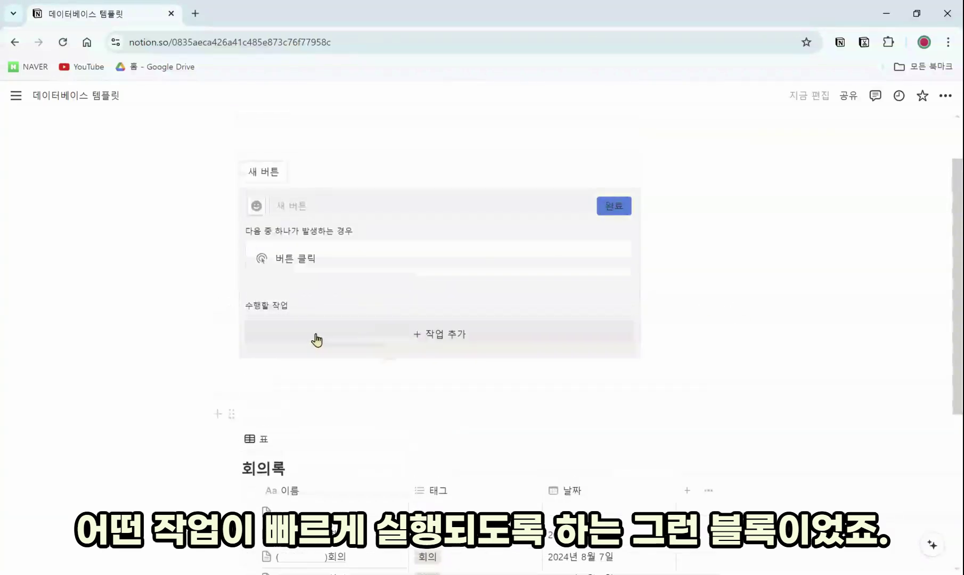
{"action": "left_click", "coordinate": [443, 348]}
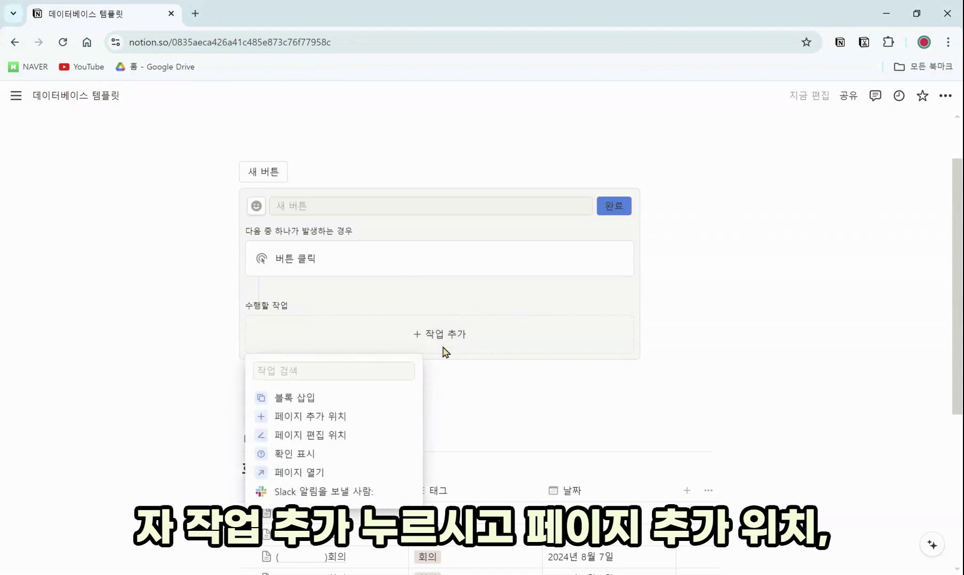
{"action": "left_click", "coordinate": [364, 421]}
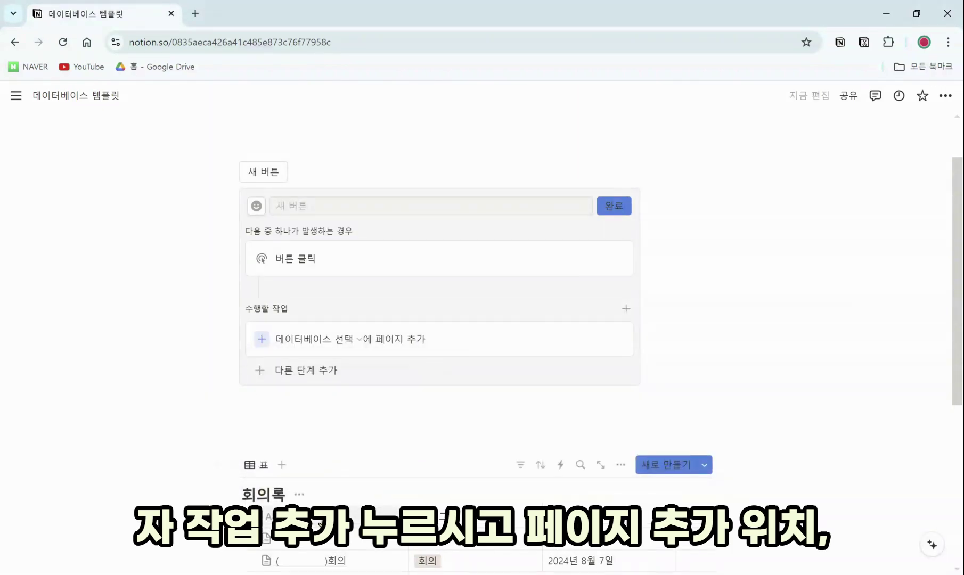
{"action": "left_click", "coordinate": [322, 341]}
{"action": "left_click", "coordinate": [260, 178]}
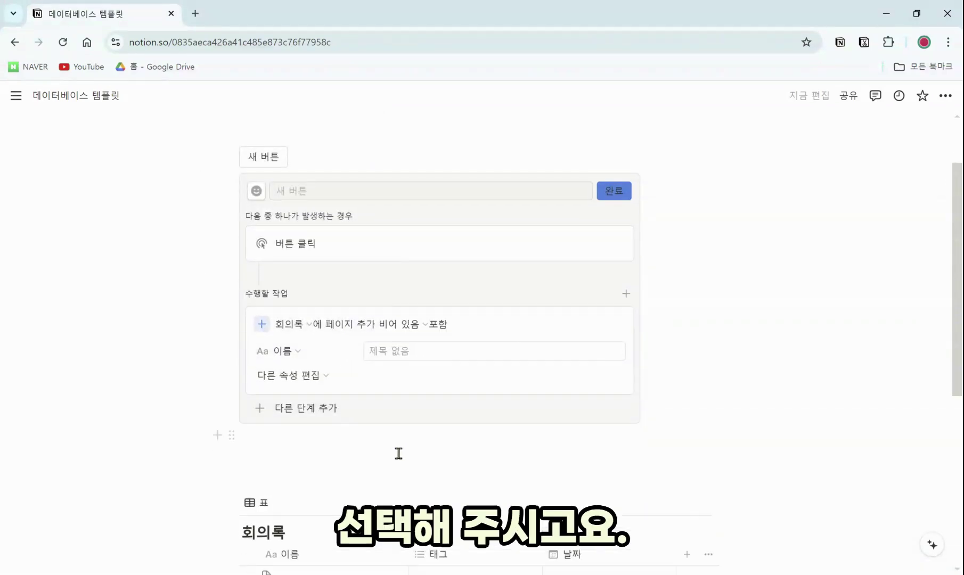
Check which other 회의록 properties the button's add-page action can fill in, and close the list unchanged
{"action": "scroll", "coordinate": [373, 389], "scroll_direction": "down", "scroll_amount": 1}
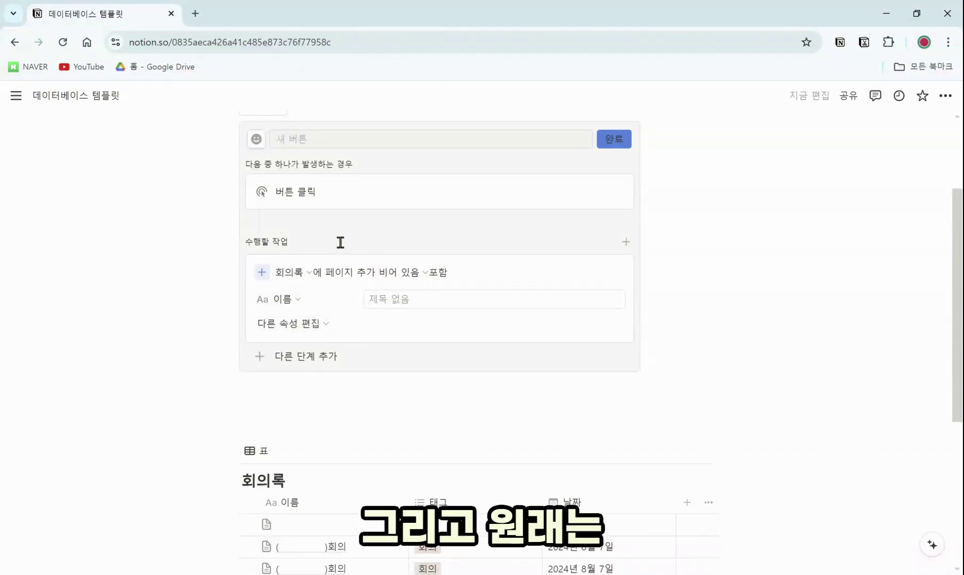
{"action": "scroll", "coordinate": [532, 469], "scroll_direction": "down", "scroll_amount": 2}
{"action": "scroll", "coordinate": [296, 367], "scroll_direction": "up", "scroll_amount": 1}
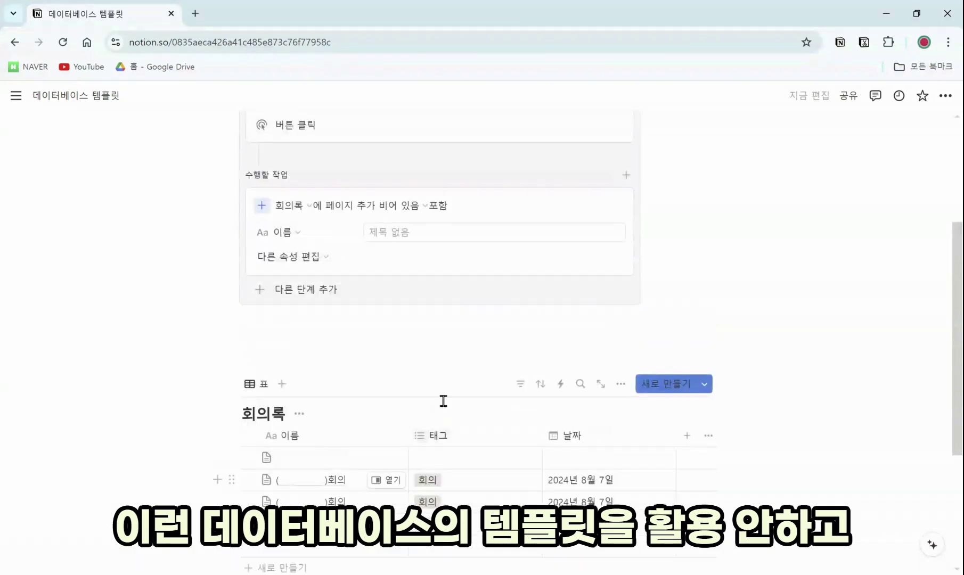
{"action": "left_click", "coordinate": [314, 258]}
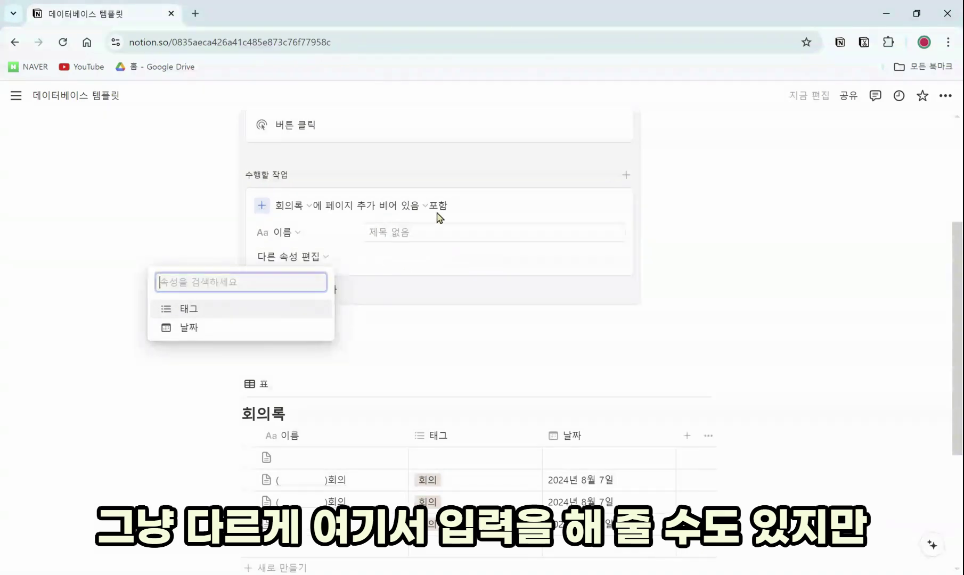
{"action": "left_click", "coordinate": [452, 268]}
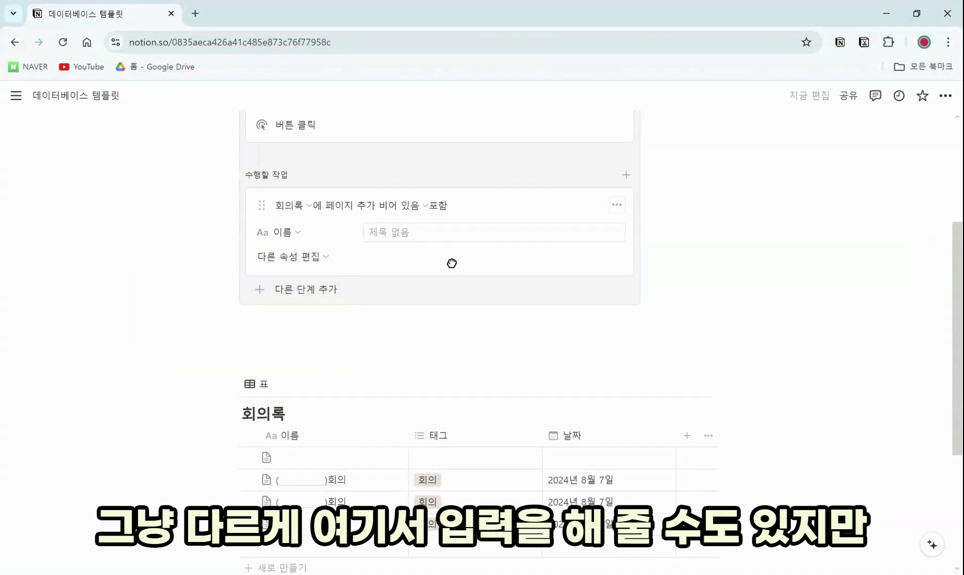
Set the button's add-page action to use the ( )회의 template
{"action": "left_click", "coordinate": [426, 213]}
{"action": "left_click", "coordinate": [416, 207]}
{"action": "left_click", "coordinate": [416, 207]}
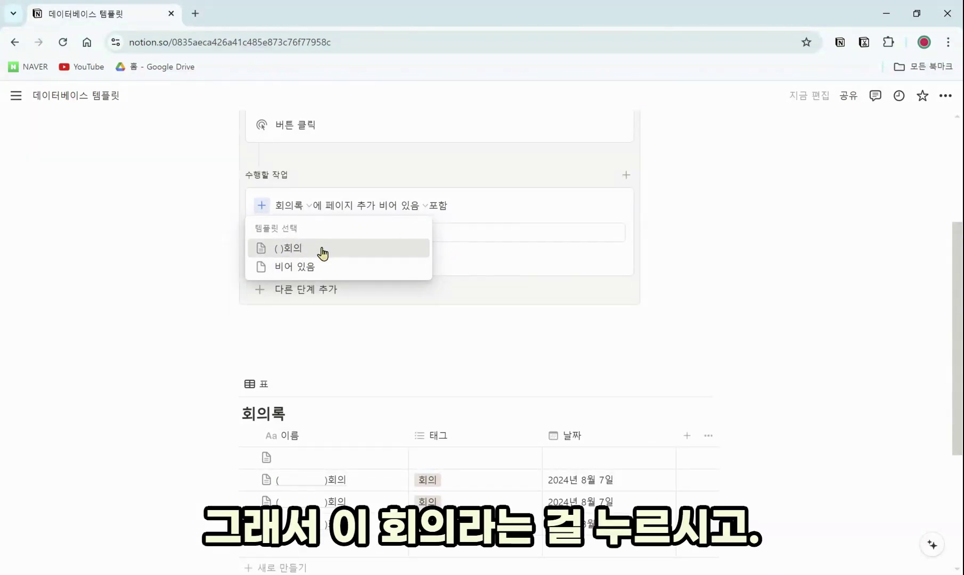
{"action": "left_click", "coordinate": [322, 250]}
Name the button 회의록 추가 and finish its setup
{"action": "scroll", "coordinate": [373, 319], "scroll_direction": "up", "scroll_amount": 1}
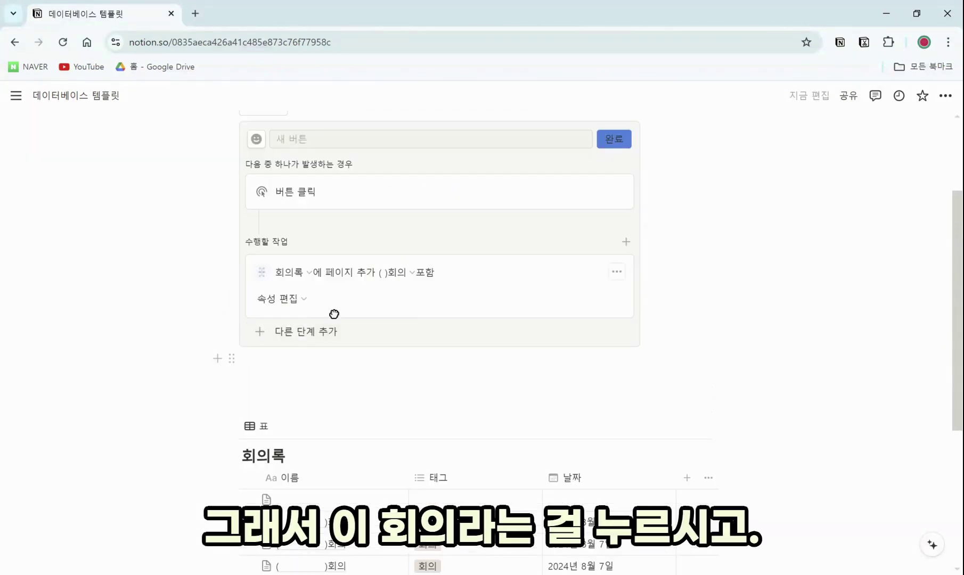
{"action": "scroll", "coordinate": [317, 208], "scroll_direction": "up", "scroll_amount": 1}
{"action": "left_click", "coordinate": [316, 205]}
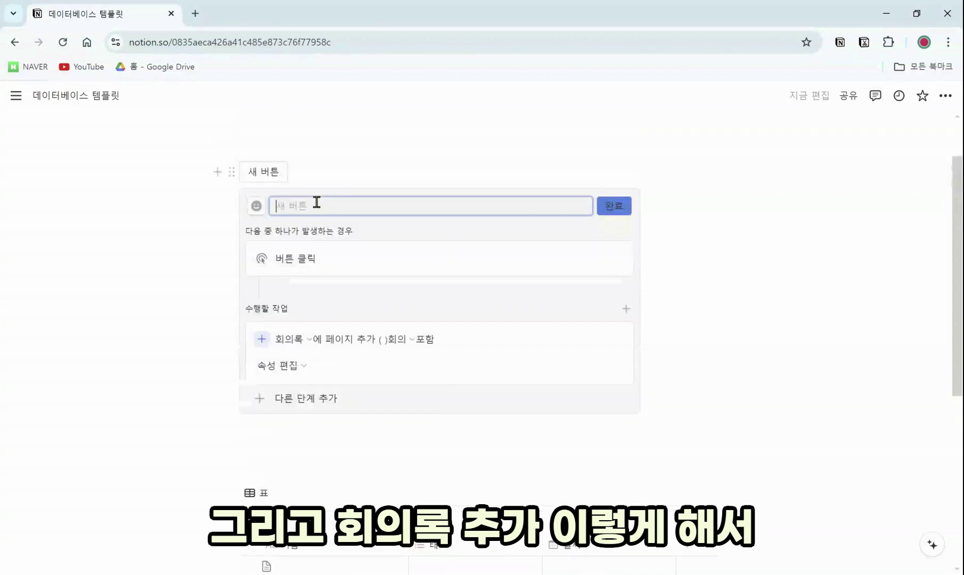
{"action": "type", "text": "회의록"}
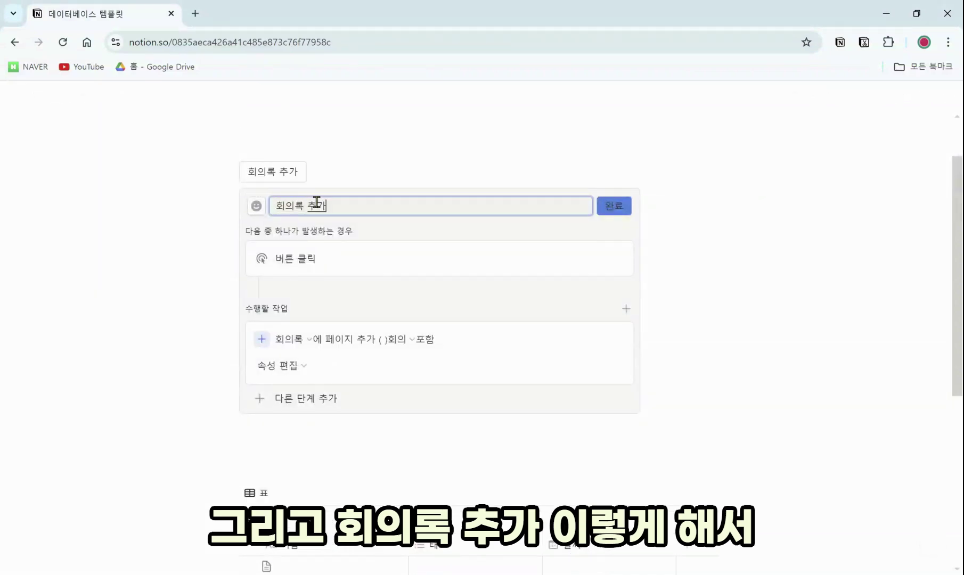
{"action": "type", "text": " 추가"}
{"action": "left_click", "coordinate": [618, 205]}
Select all rows of the 회의록 table and delete them
{"action": "scroll", "coordinate": [586, 267], "scroll_direction": "down", "scroll_amount": 1}
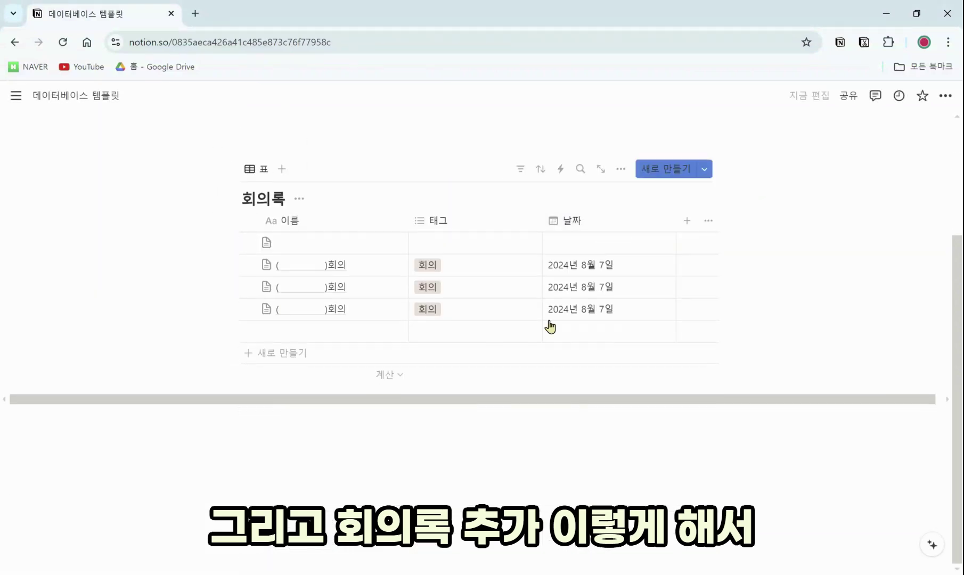
{"action": "left_click_drag", "start_coordinate": [209, 406], "coordinate": [329, 314]}
{"action": "key", "text": "Delete"}
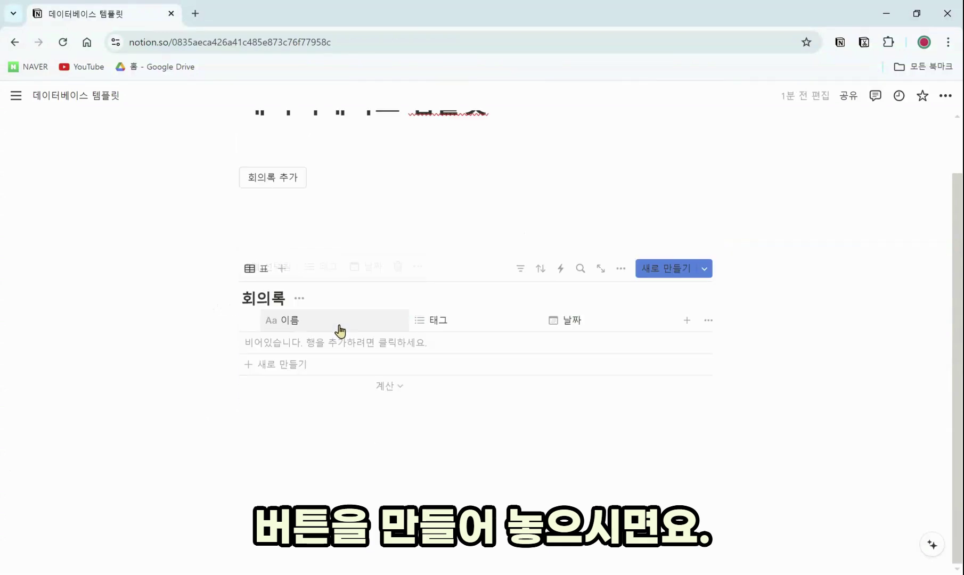
Run the 회의록 추가 button five times to add five templated pages to the 회의록 table
{"action": "scroll", "coordinate": [348, 422], "scroll_direction": "up", "scroll_amount": 2}
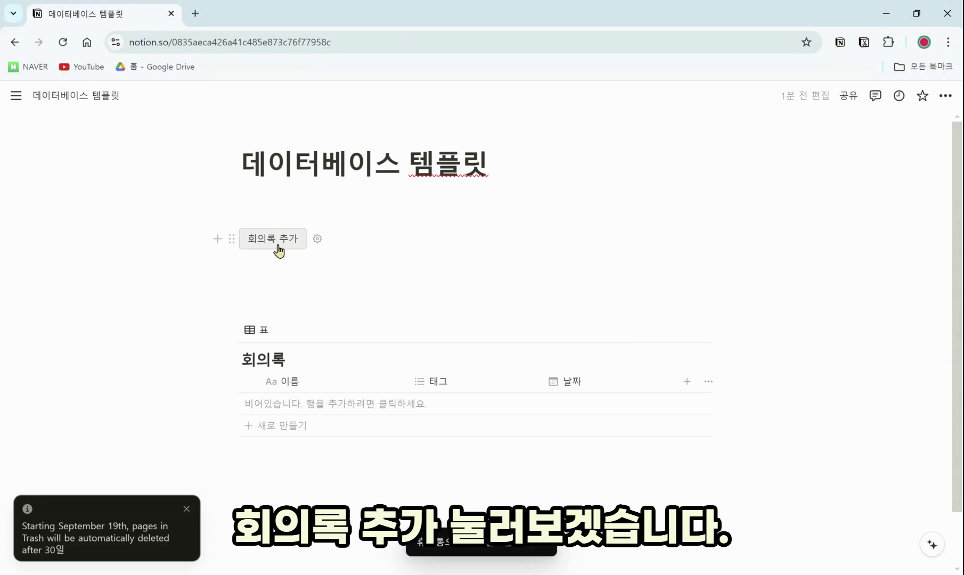
{"action": "left_click", "coordinate": [279, 246]}
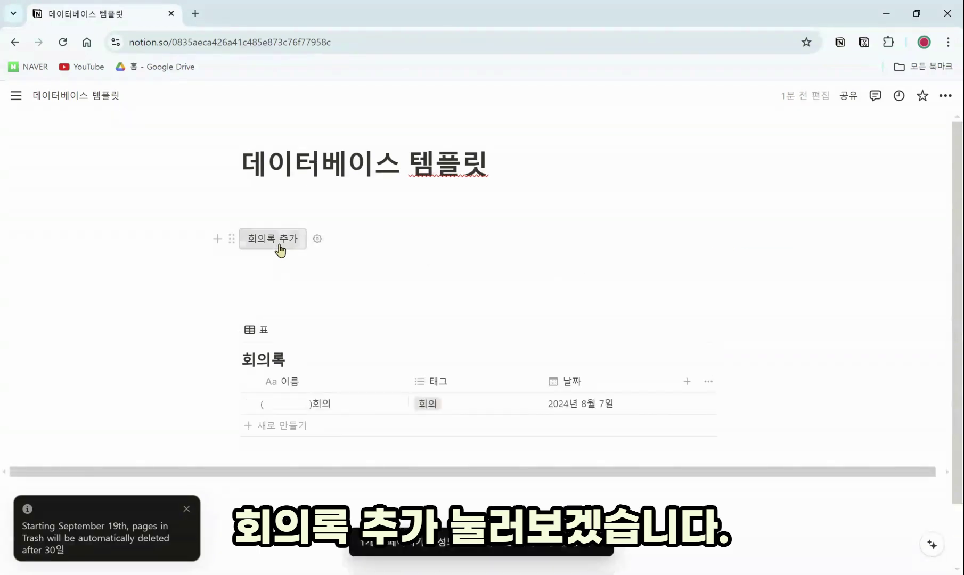
{"action": "left_click", "coordinate": [294, 246]}
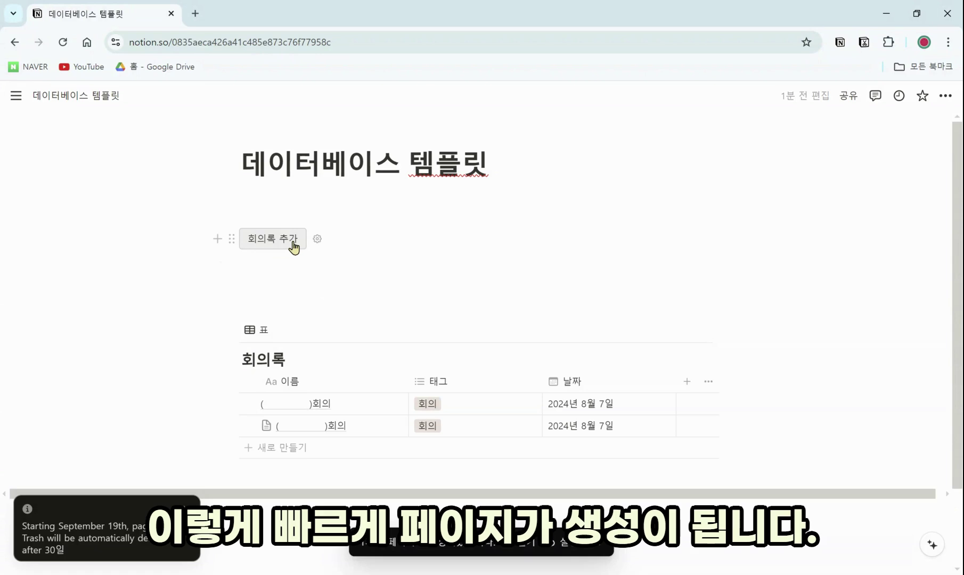
{"action": "left_click", "coordinate": [294, 246]}
{"action": "left_click", "coordinate": [294, 246]}
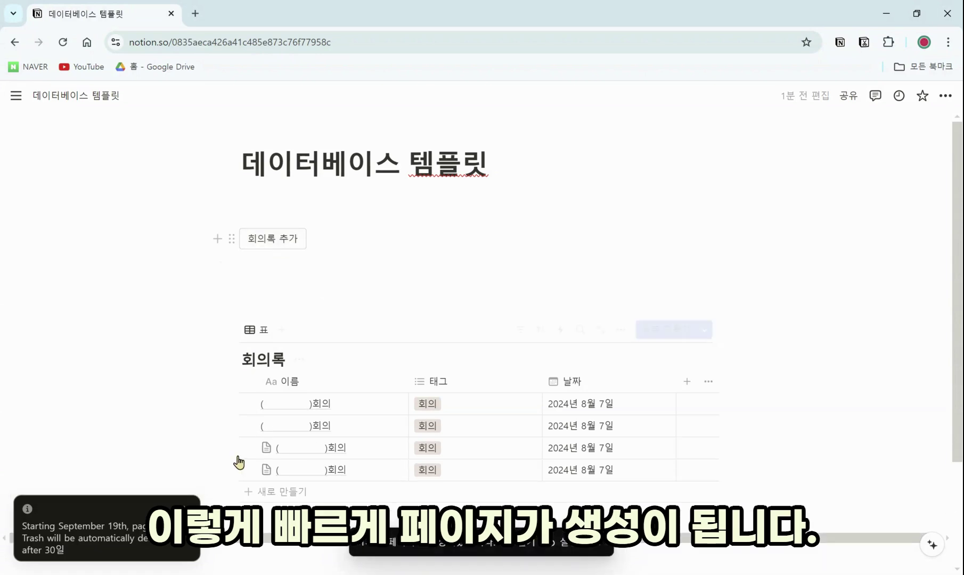
{"action": "left_click", "coordinate": [273, 244]}
Open the last row's page in the 회의록 table and check its template content
{"action": "scroll", "coordinate": [373, 426], "scroll_direction": "down", "scroll_amount": 1}
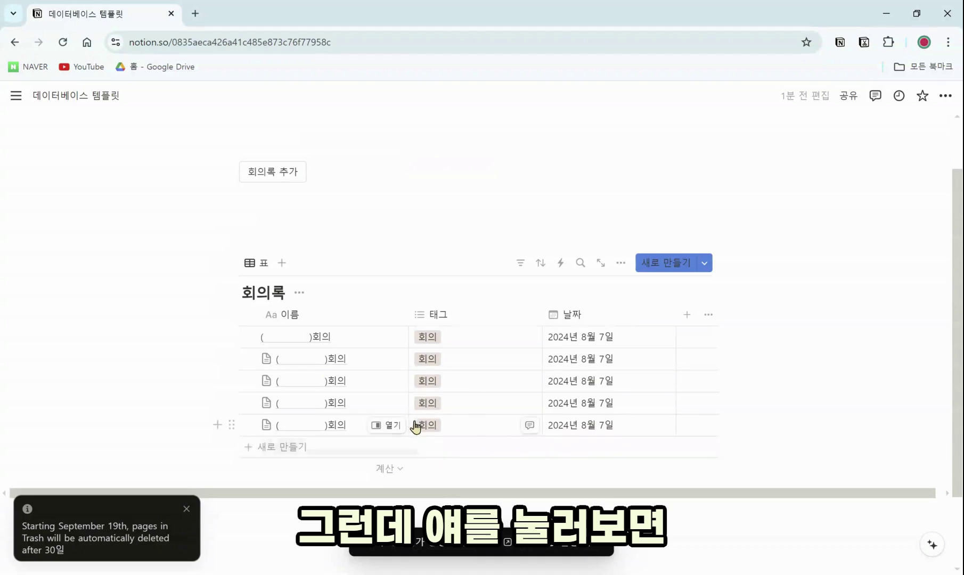
{"action": "left_click", "coordinate": [392, 426]}
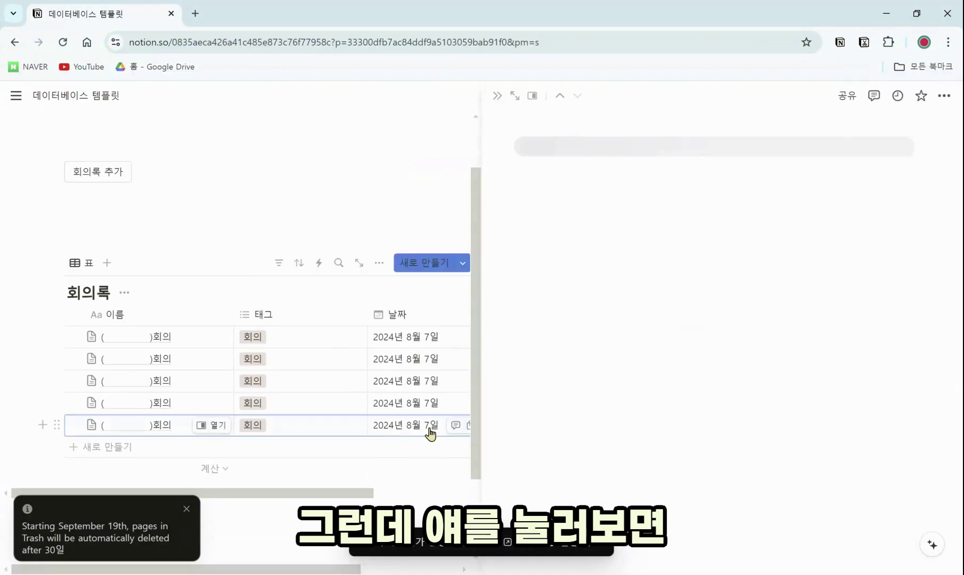
{"action": "scroll", "coordinate": [614, 437], "scroll_direction": "down", "scroll_amount": 1}
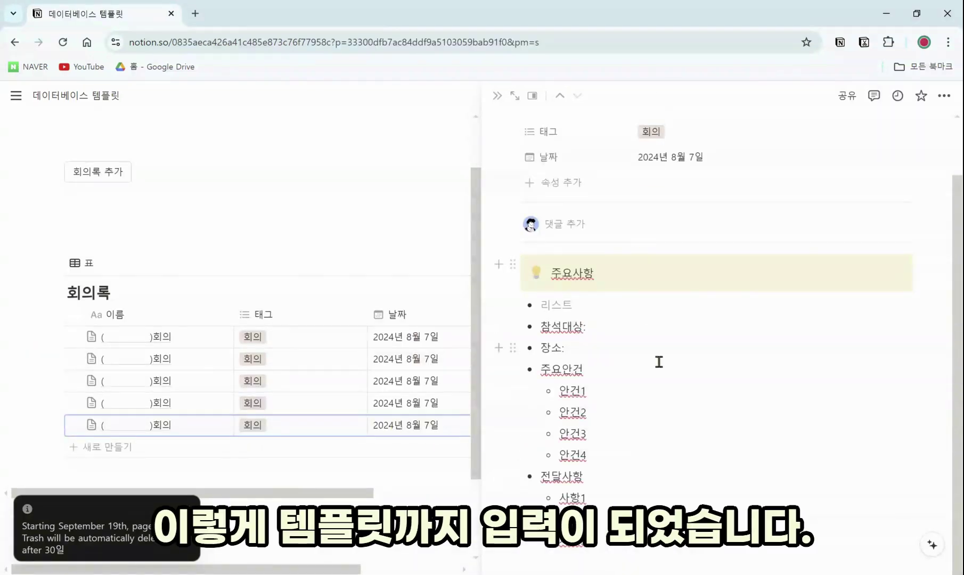
Close the open page, add a blank row to the 회의록 table, and view the template choices on its page
{"action": "scroll", "coordinate": [659, 362], "scroll_direction": "up", "scroll_amount": 2}
{"action": "left_click", "coordinate": [497, 96]}
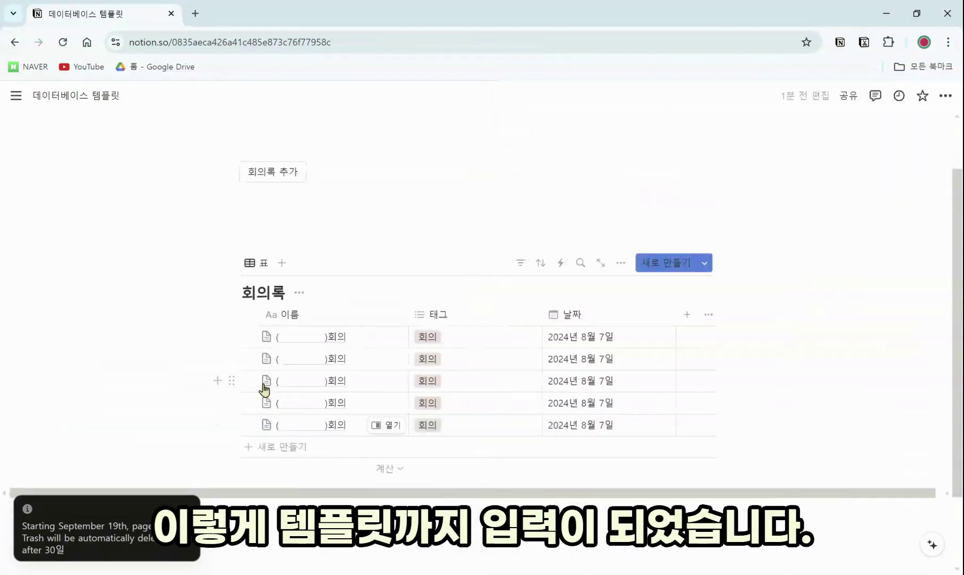
{"action": "left_click", "coordinate": [338, 448]}
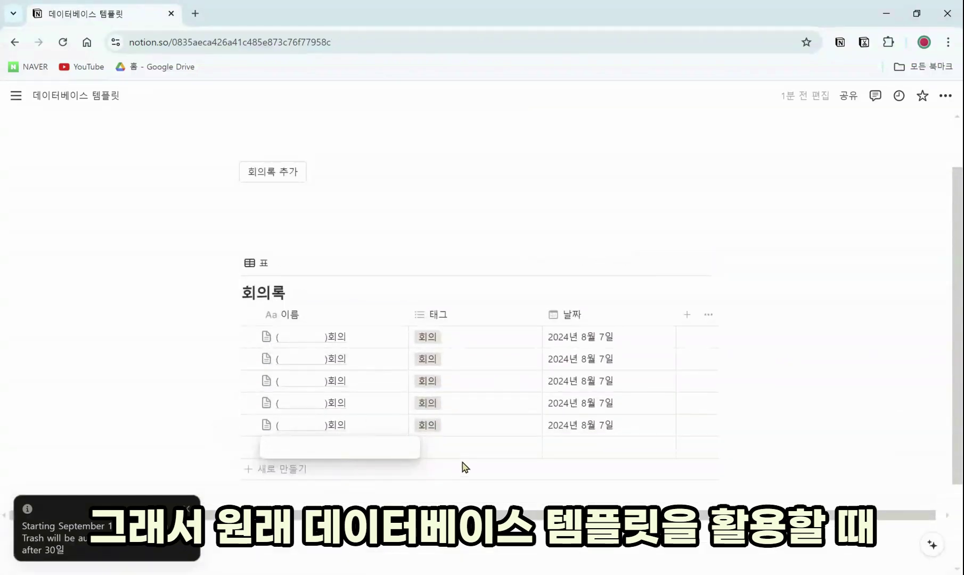
{"action": "key", "text": "Escape"}
{"action": "left_click", "coordinate": [392, 448]}
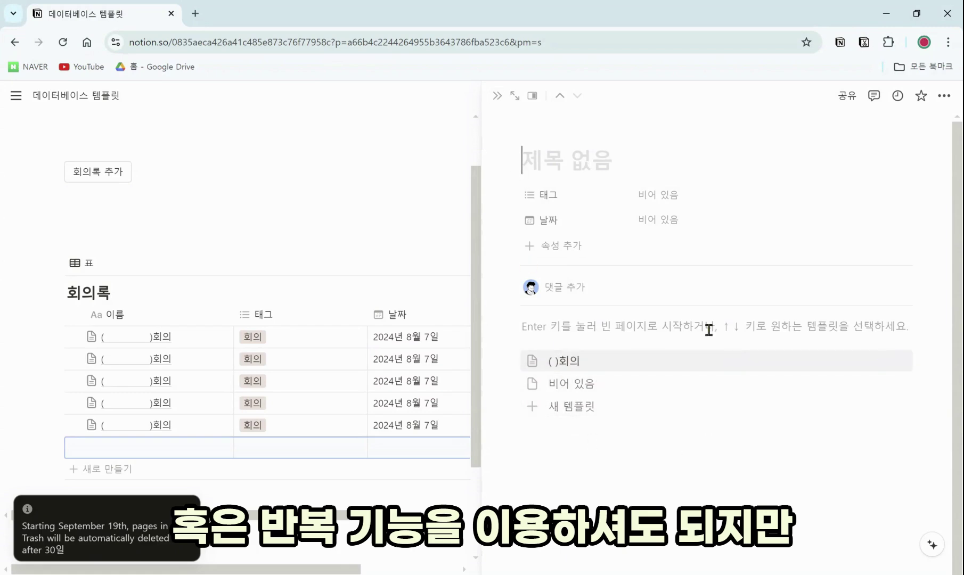
{"action": "left_click", "coordinate": [497, 96]}
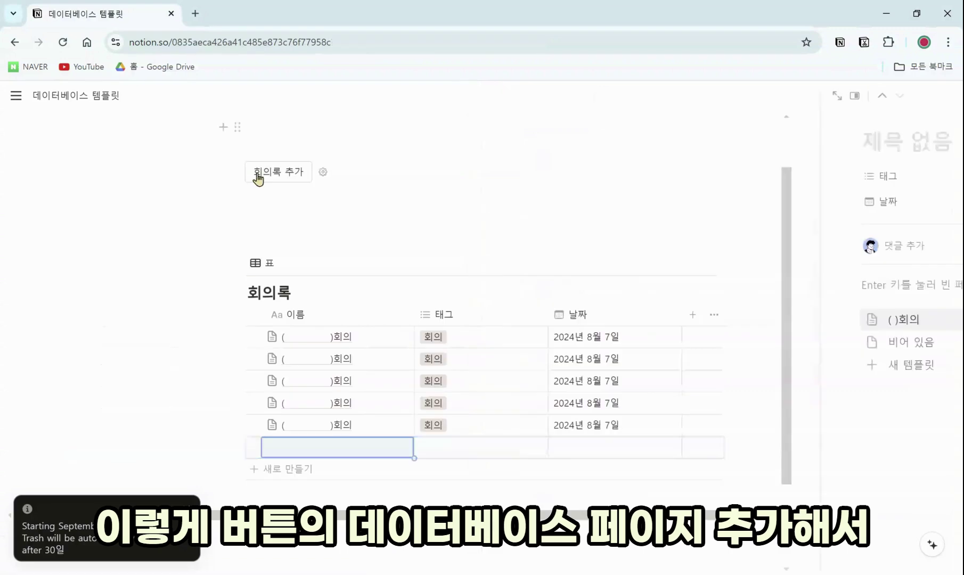
Review the 회의록 추가 button's setup and run the button once to add another templated page
{"action": "scroll", "coordinate": [269, 213], "scroll_direction": "up", "scroll_amount": 2}
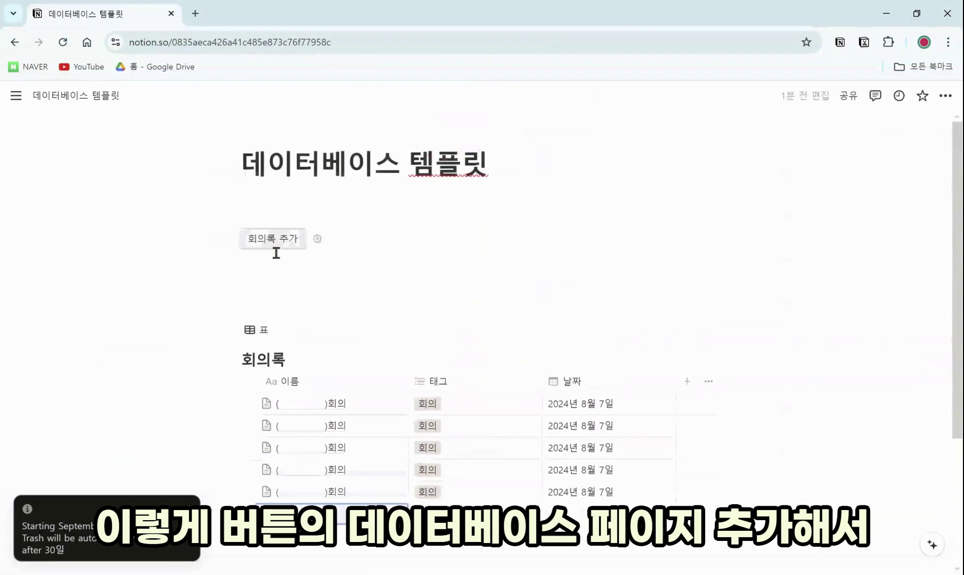
{"action": "left_click", "coordinate": [319, 239]}
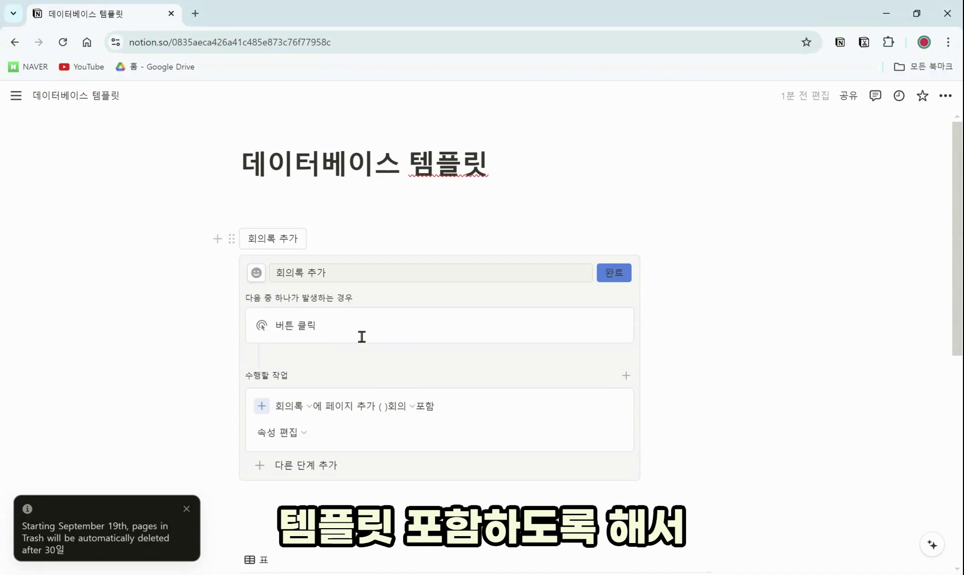
{"action": "left_click", "coordinate": [614, 276]}
{"action": "left_click", "coordinate": [275, 244]}
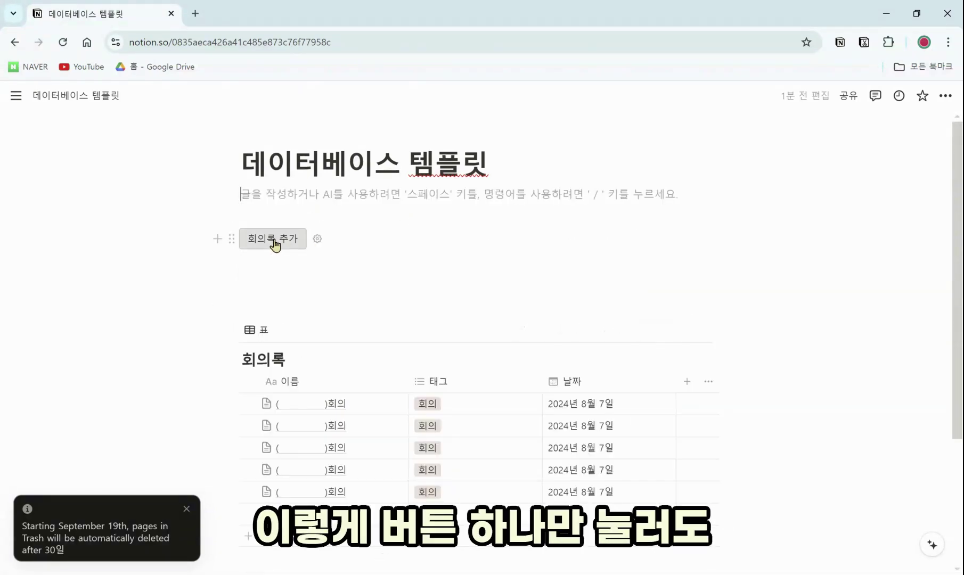
{"action": "scroll", "coordinate": [329, 383], "scroll_direction": "down", "scroll_amount": 1}
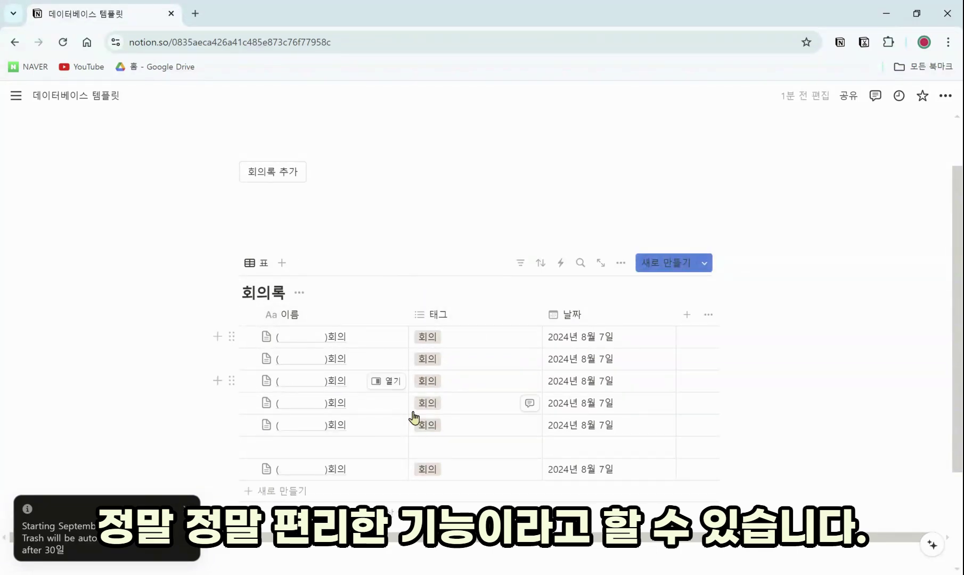
{"action": "scroll", "coordinate": [243, 318], "scroll_direction": "down", "scroll_amount": 1}
{"action": "scroll", "coordinate": [324, 368], "scroll_direction": "up", "scroll_amount": 1}
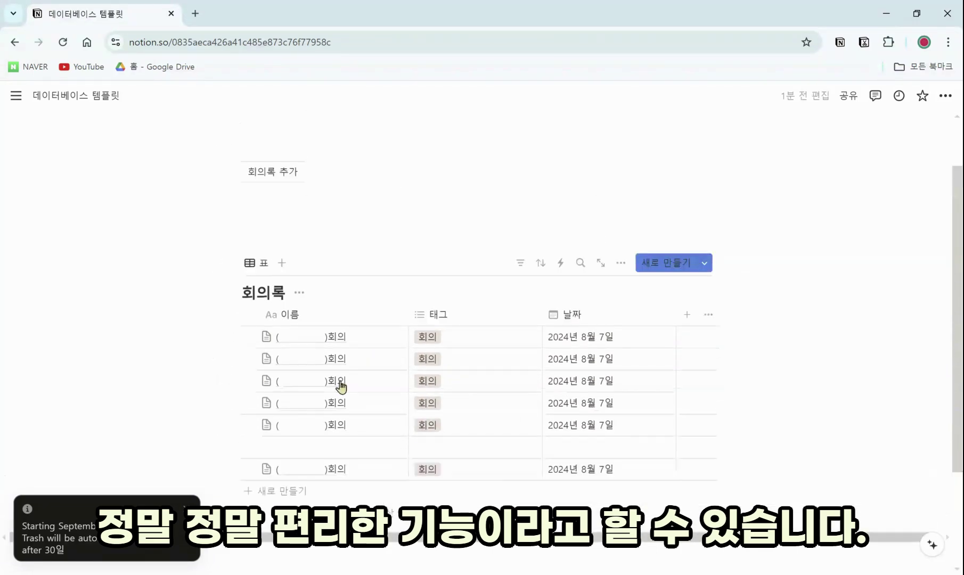
{"action": "scroll", "coordinate": [363, 399], "scroll_direction": "up", "scroll_amount": 1}
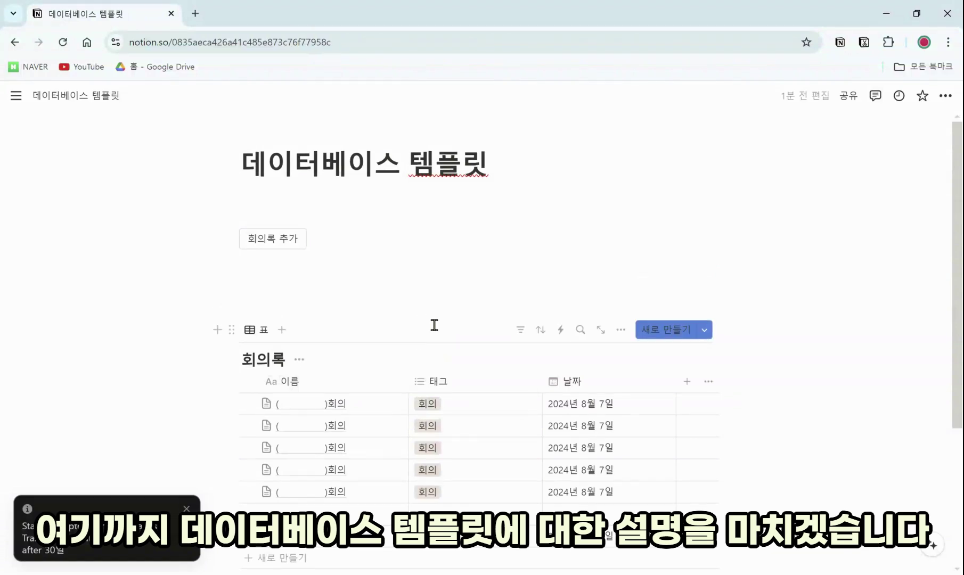
{"action": "scroll", "coordinate": [434, 326], "scroll_direction": "down", "scroll_amount": 1}
{"action": "scroll", "coordinate": [436, 334], "scroll_direction": "up", "scroll_amount": 1}
{"action": "scroll", "coordinate": [445, 345], "scroll_direction": "down", "scroll_amount": 1}
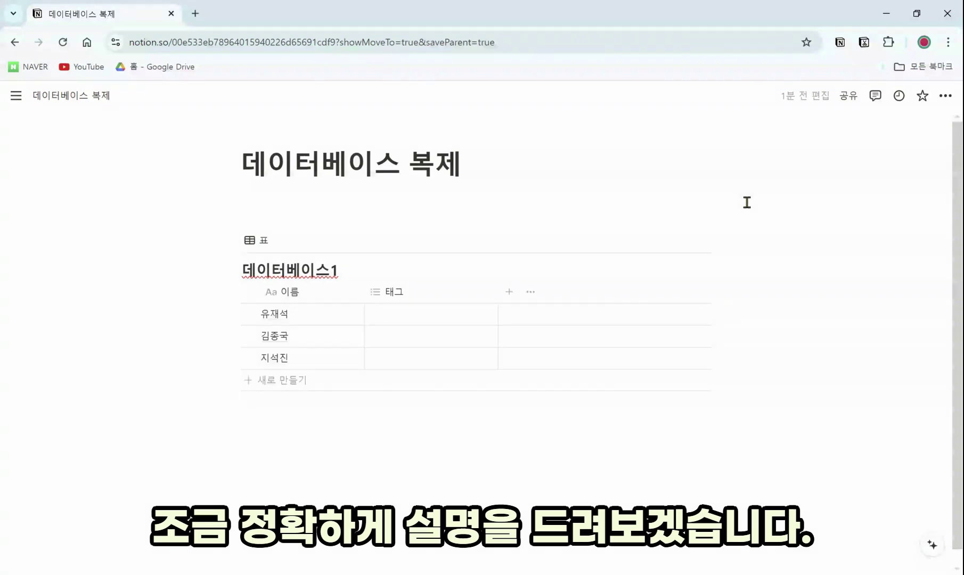
Narrow the 이름 column of 데이터베이스1 slightly and give the first row a new 태그 option 가
{"action": "left_click", "coordinate": [557, 431]}
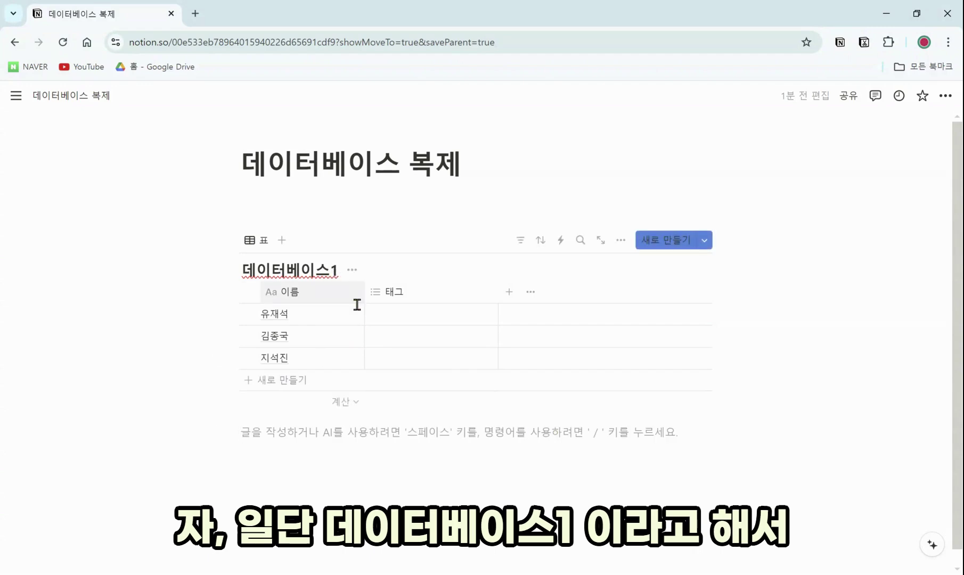
{"action": "left_click_drag", "start_coordinate": [364, 291], "coordinate": [349, 295]}
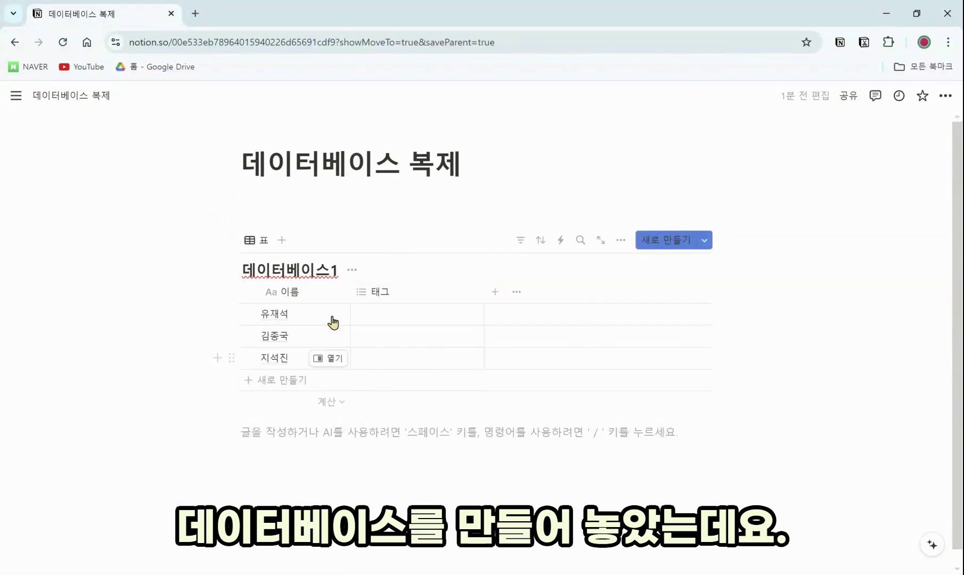
{"action": "left_click", "coordinate": [392, 322]}
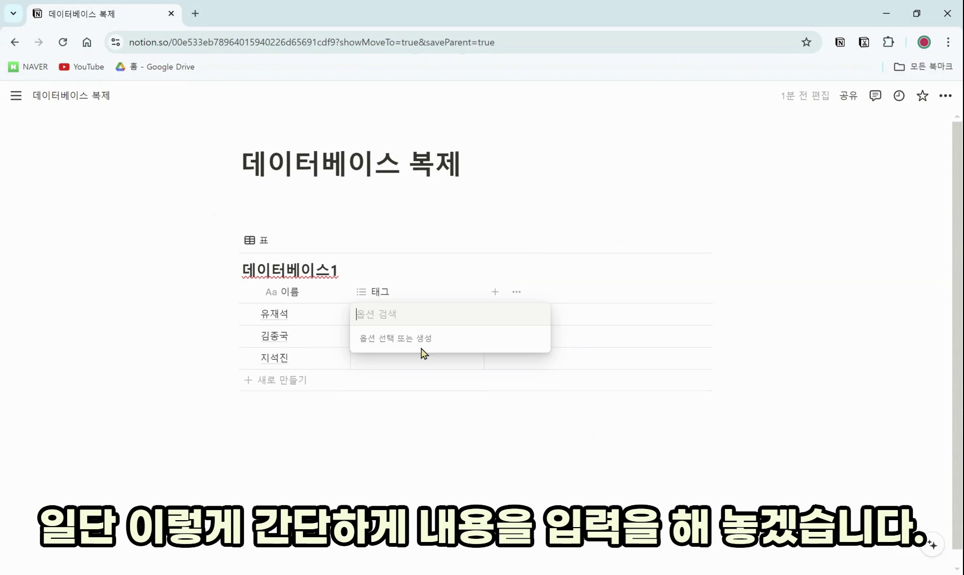
{"action": "type", "text": "가"}
{"action": "key", "text": "Return"}
{"action": "key", "text": "Escape"}
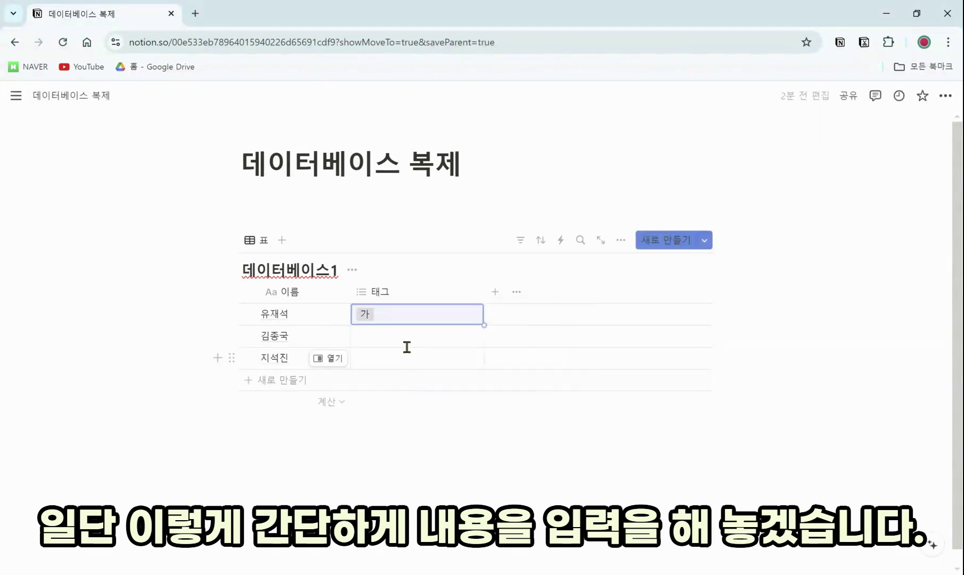
Create the 태그 option 나 for the second row of 데이터베이스1
{"action": "left_click", "coordinate": [404, 338]}
{"action": "type", "text": "나"}
{"action": "key", "text": "Return"}
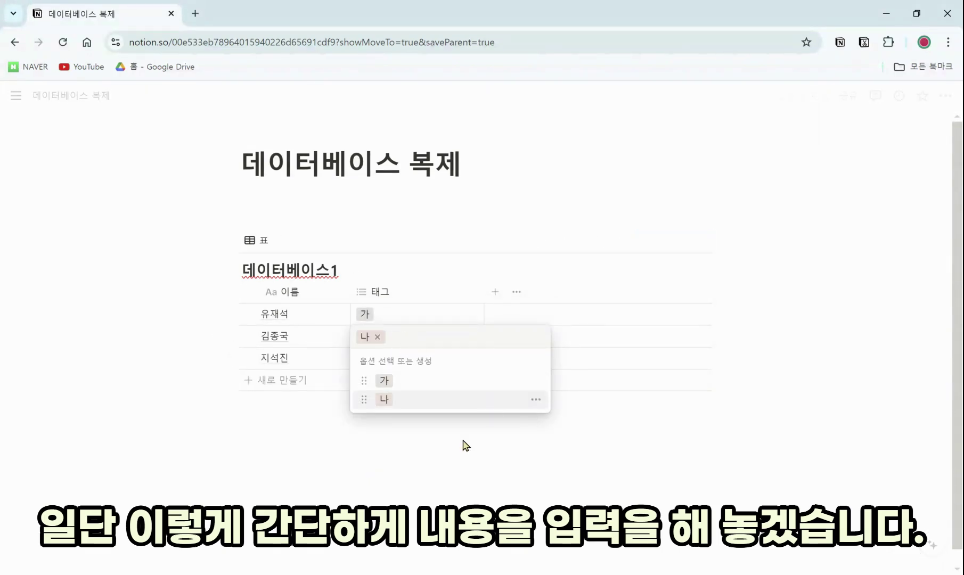
{"action": "key", "text": "Escape"}
{"action": "left_click", "coordinate": [394, 360]}
{"action": "type", "text": "대"}
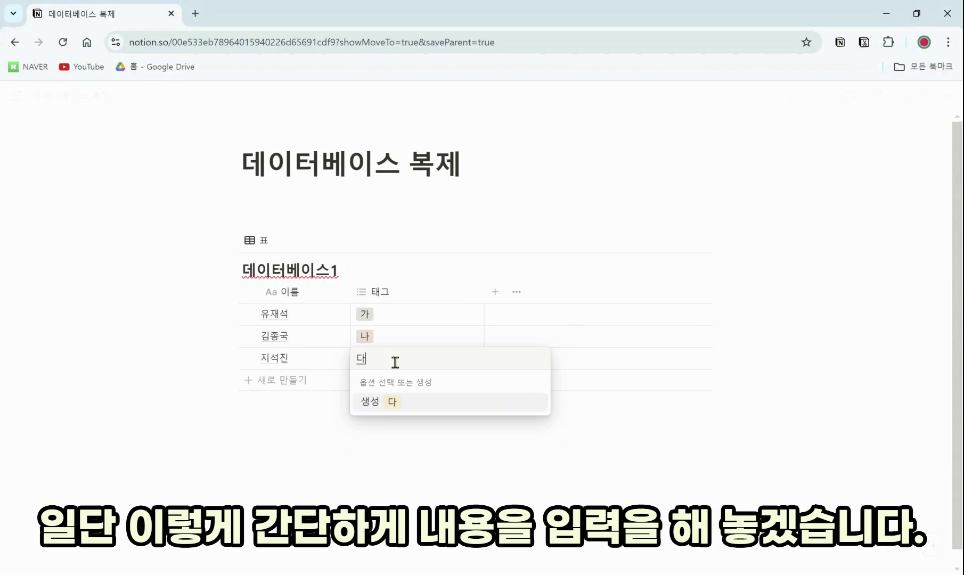
{"action": "key", "text": "Escape"}
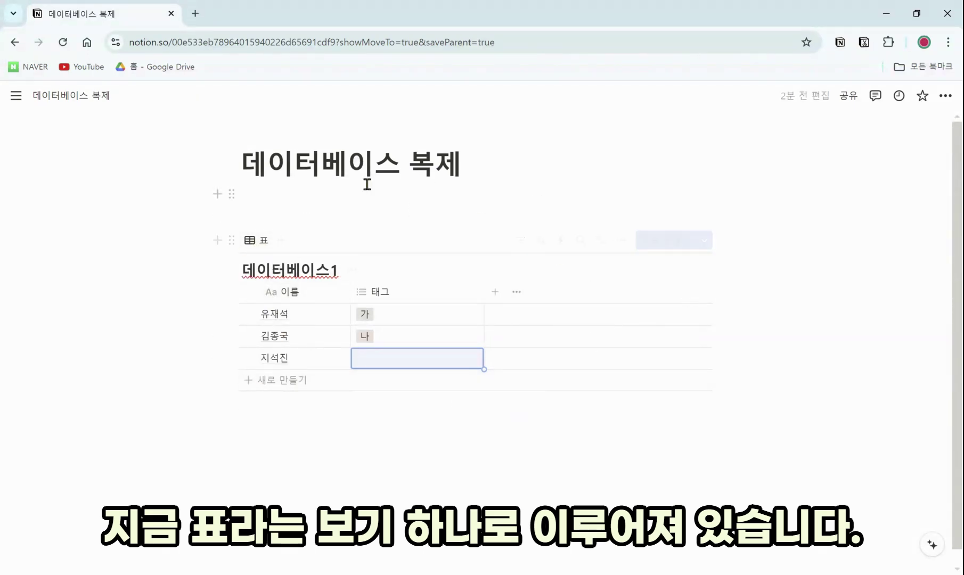
Duplicate the 표 view of 데이터베이스1 and name the copy 표2
{"action": "left_click", "coordinate": [259, 243]}
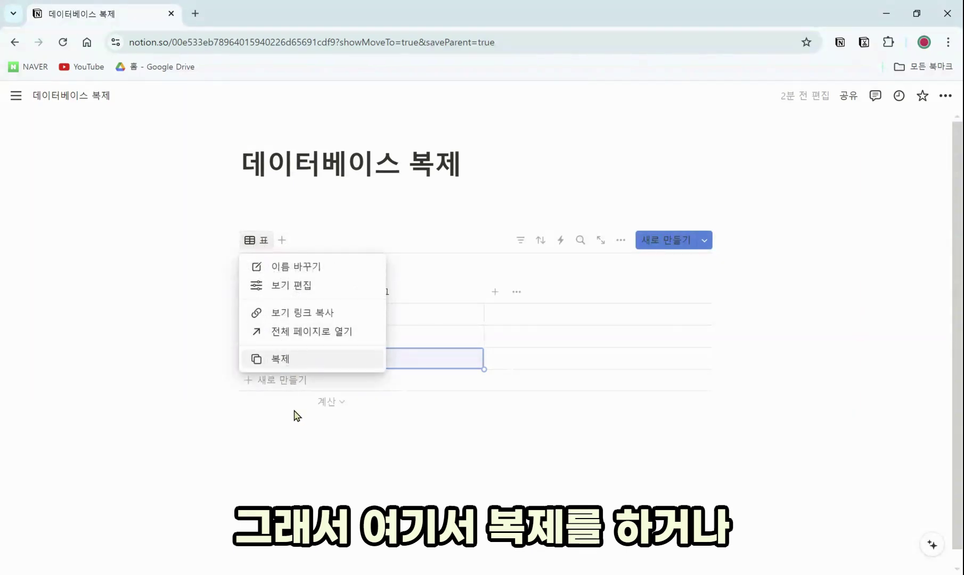
{"action": "left_click", "coordinate": [296, 427]}
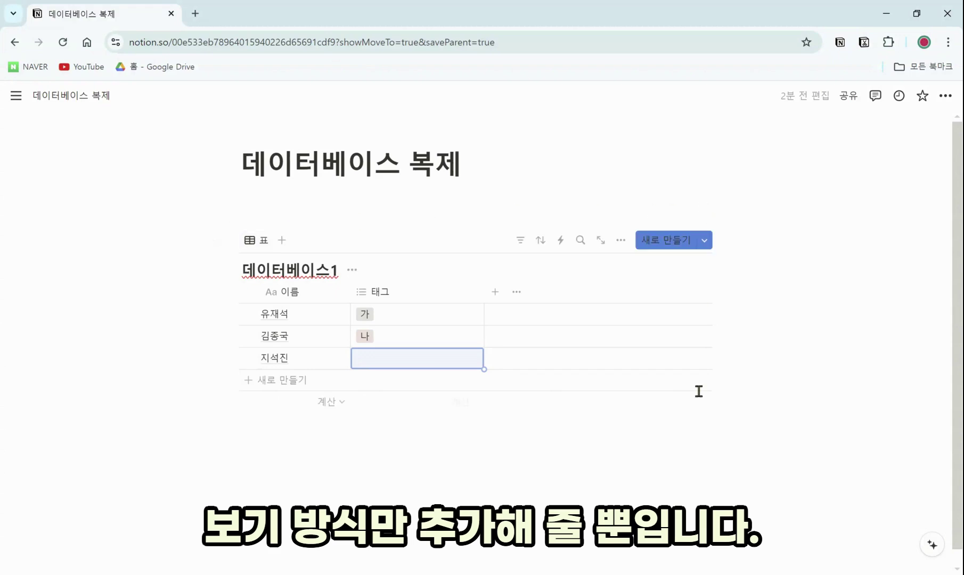
{"action": "left_click", "coordinate": [262, 243]}
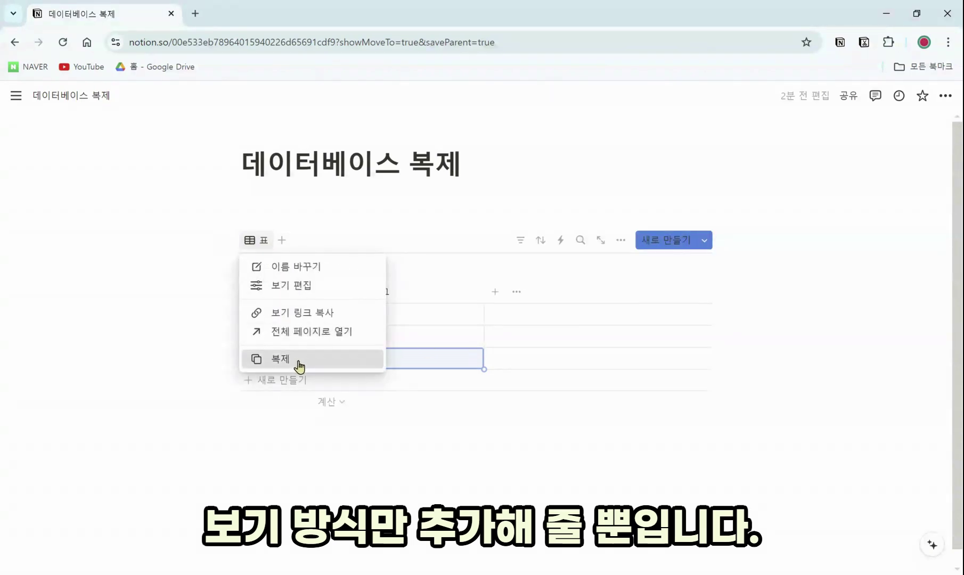
{"action": "left_click", "coordinate": [294, 360]}
{"action": "type", "text": "표2"}
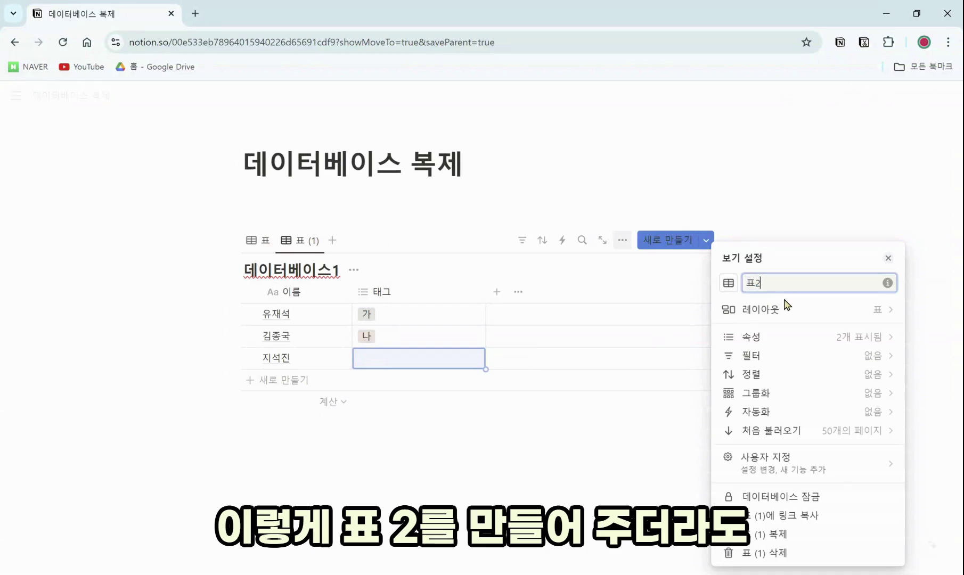
{"action": "left_click", "coordinate": [583, 432]}
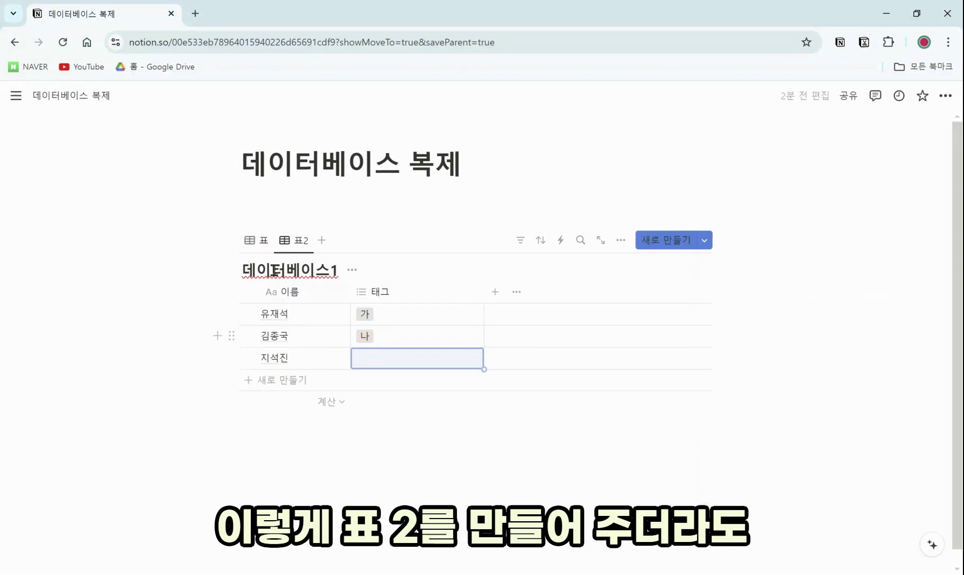
In the original 표 view, create the 태그 option 다 for the third row
{"action": "left_click", "coordinate": [258, 247]}
{"action": "left_click", "coordinate": [381, 358]}
{"action": "type", "text": "대"}
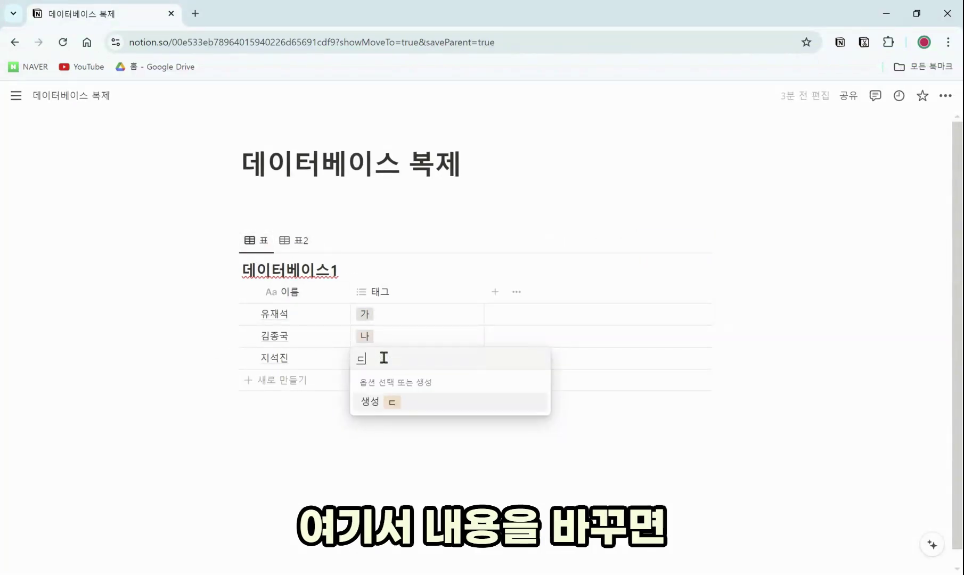
{"action": "key", "text": "Return"}
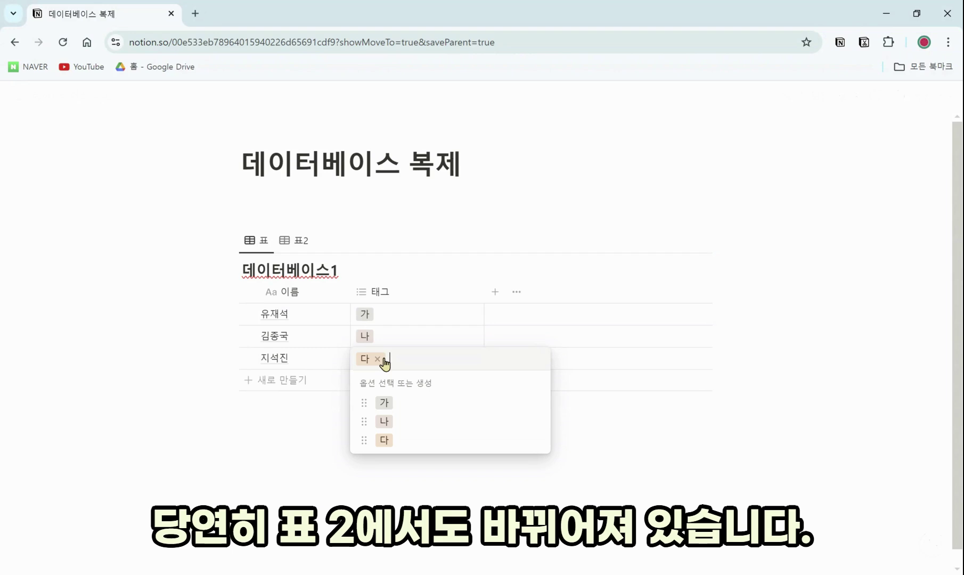
Switch to the 표2 view and check the third row's tag there
{"action": "left_click", "coordinate": [309, 242]}
{"action": "left_click", "coordinate": [299, 240]}
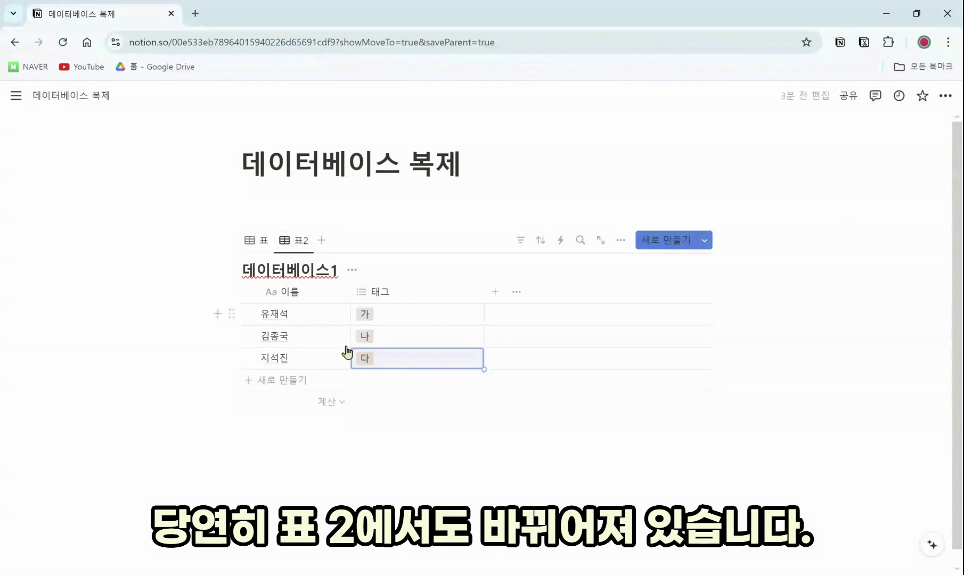
{"action": "left_click", "coordinate": [421, 443]}
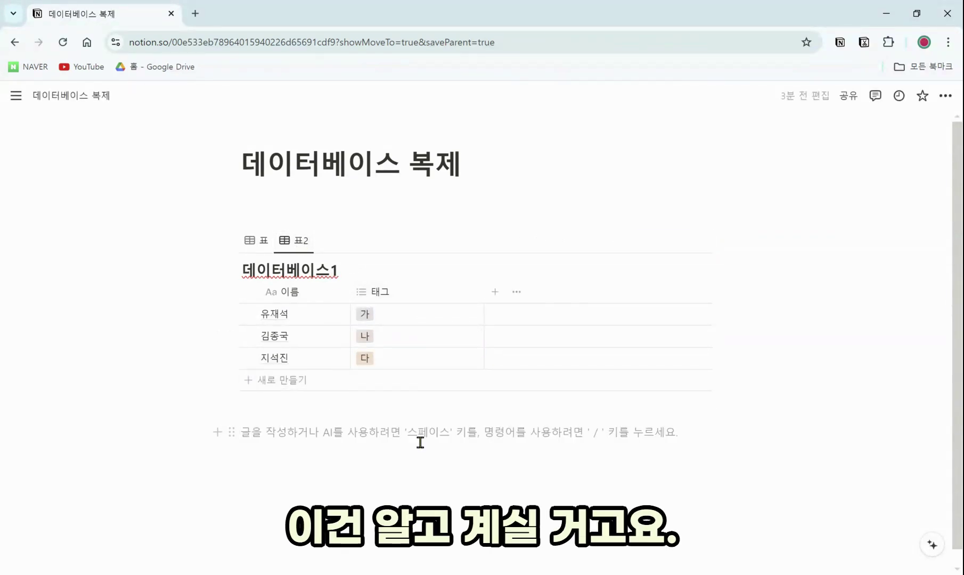
Add a new table view to 데이터베이스1 and rename it 표3
{"action": "left_click", "coordinate": [321, 241]}
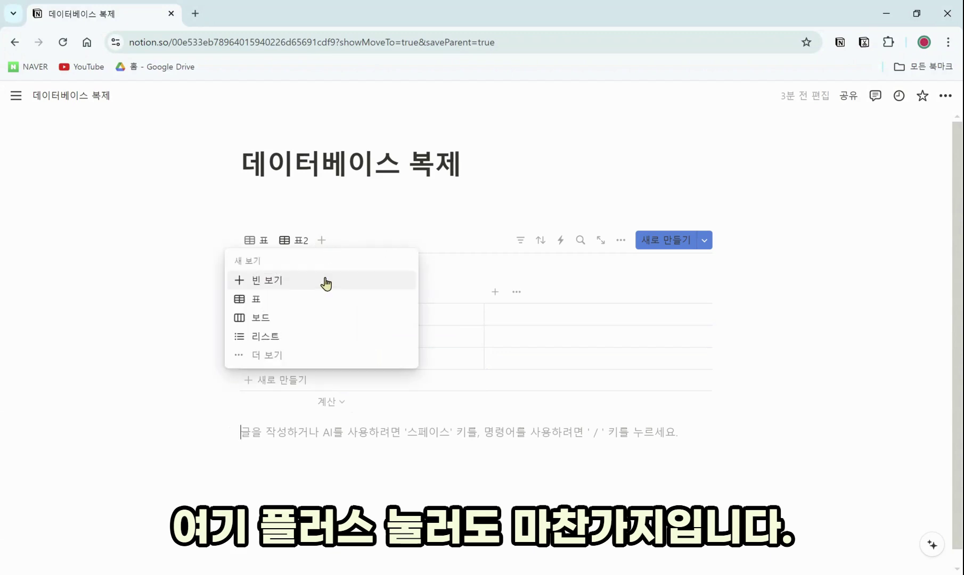
{"action": "left_click", "coordinate": [318, 312]}
{"action": "left_click", "coordinate": [346, 247]}
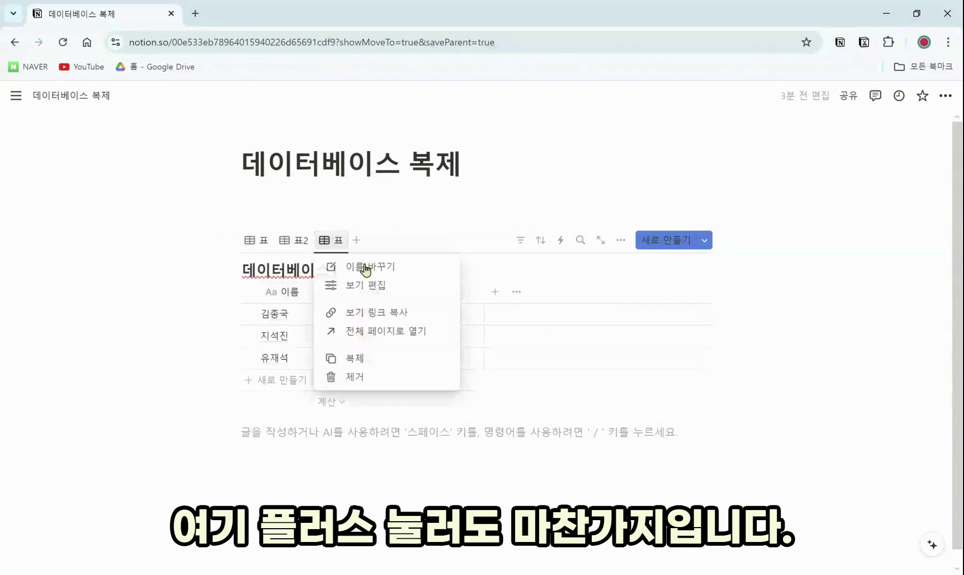
{"action": "left_click", "coordinate": [373, 280]}
{"action": "left_click", "coordinate": [443, 424]}
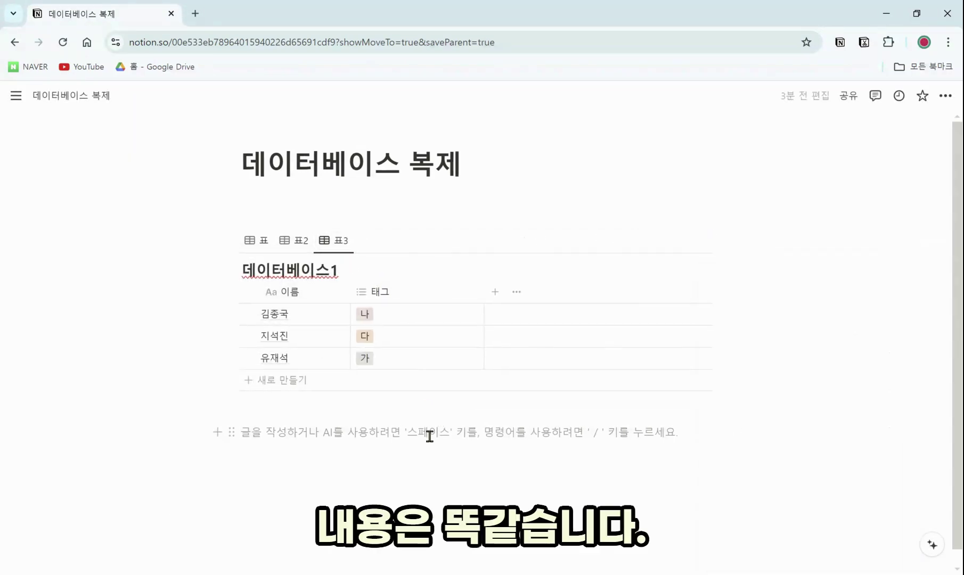
Compare the row order of 데이터베이스1 between the 표2 and 표3 views
{"action": "left_click", "coordinate": [299, 240]}
{"action": "left_click", "coordinate": [323, 241]}
{"action": "left_click", "coordinate": [285, 243]}
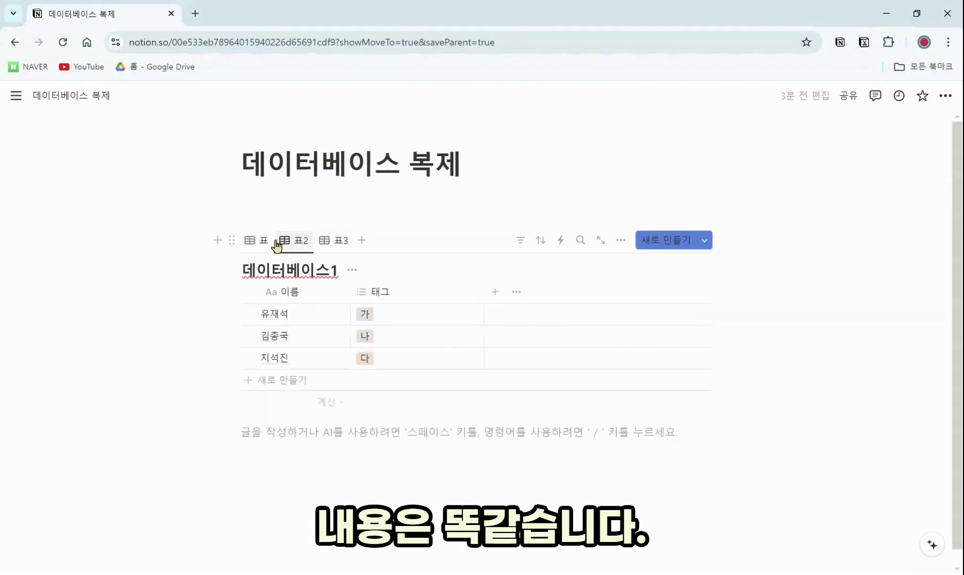
{"action": "left_click", "coordinate": [329, 239]}
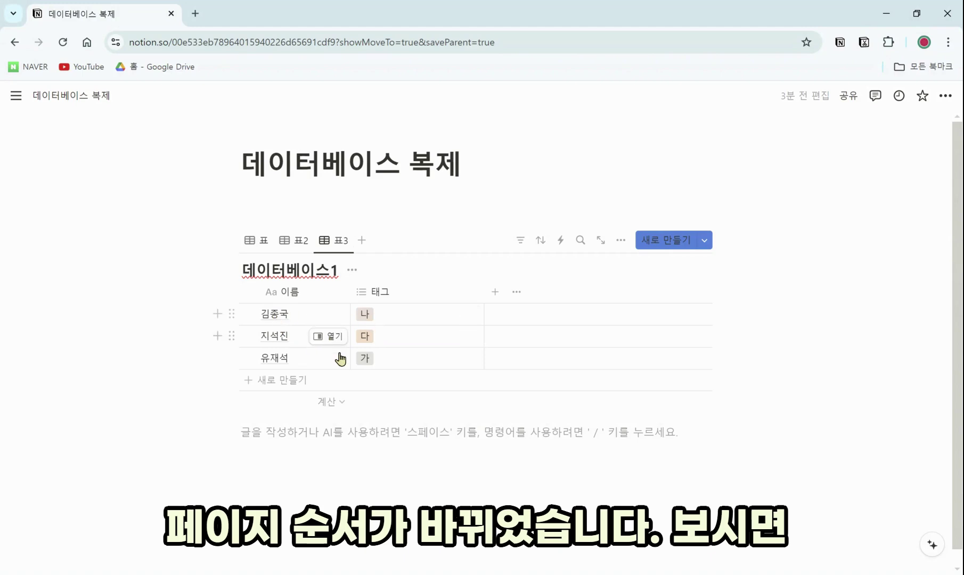
{"action": "left_click", "coordinate": [295, 240]}
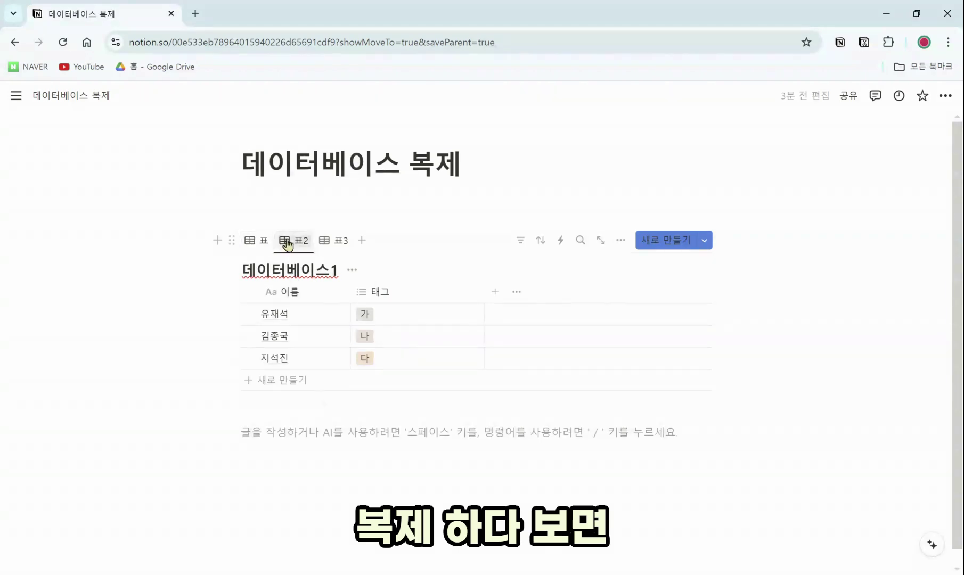
In the 표3 view, move the last row, tagged 가, above the other rows
{"action": "left_click", "coordinate": [334, 241]}
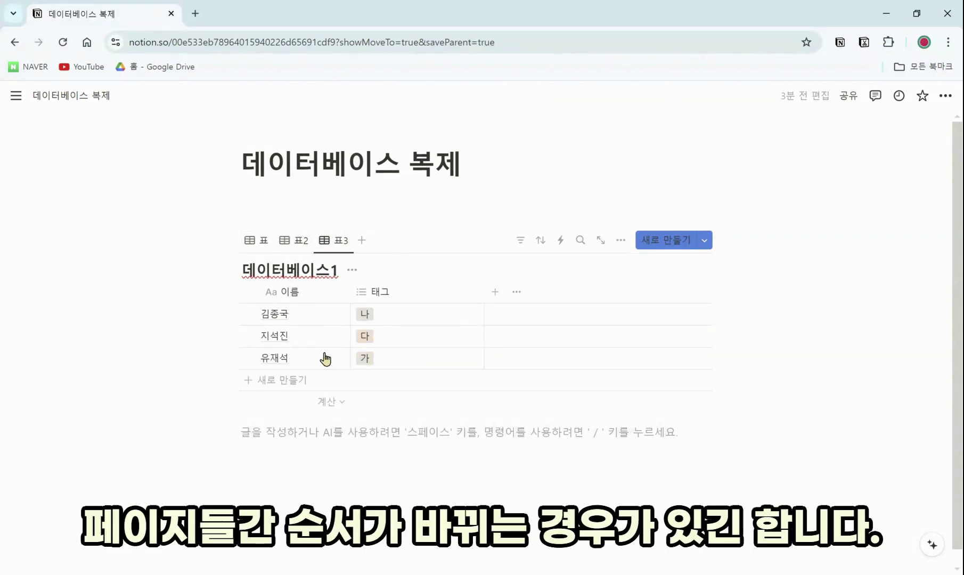
{"action": "left_click_drag", "start_coordinate": [231, 358], "coordinate": [230, 308]}
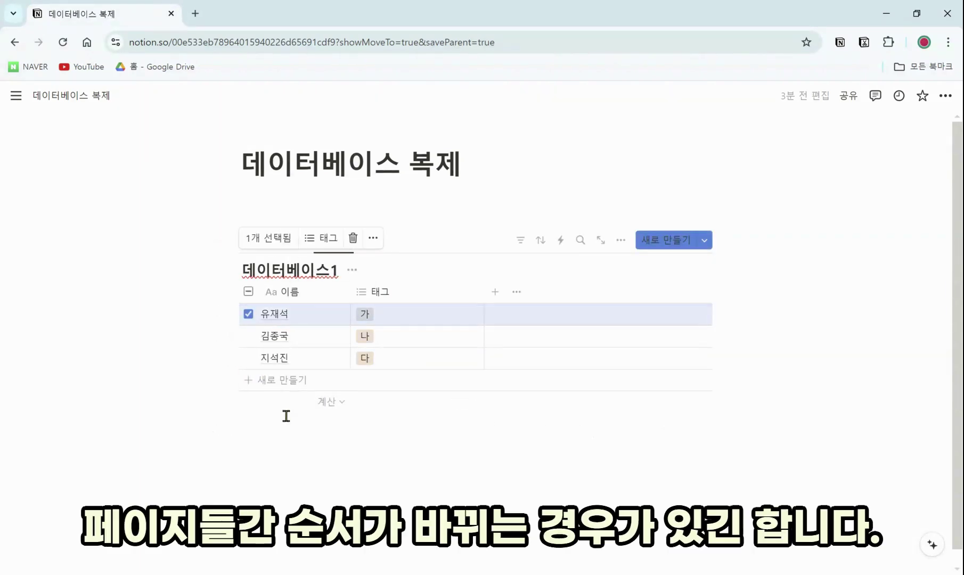
Clear the row selection and review the 표, 표2 and 표3 views of 데이터베이스1
{"action": "left_click", "coordinate": [275, 236]}
{"action": "left_click", "coordinate": [333, 249]}
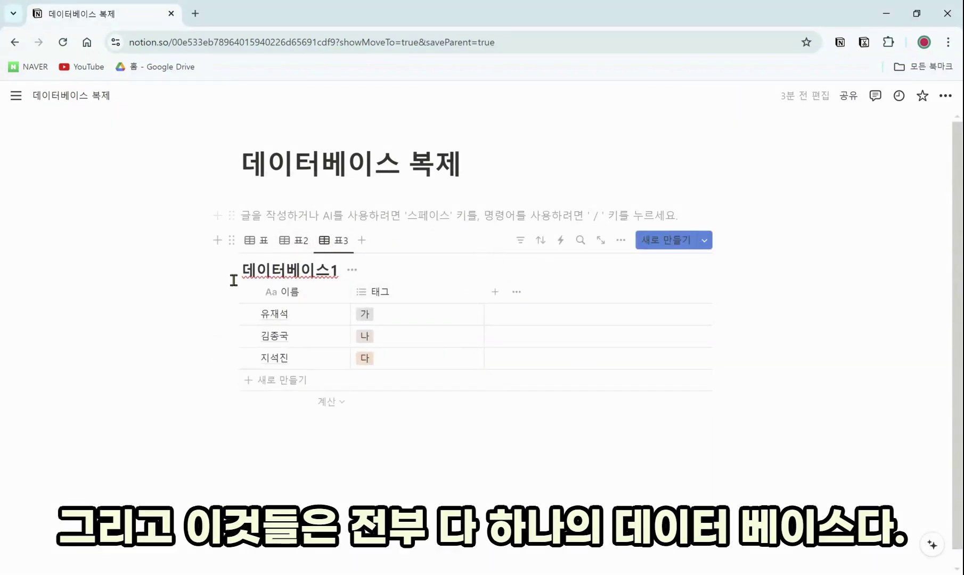
{"action": "left_click", "coordinate": [296, 247]}
{"action": "left_click", "coordinate": [339, 246]}
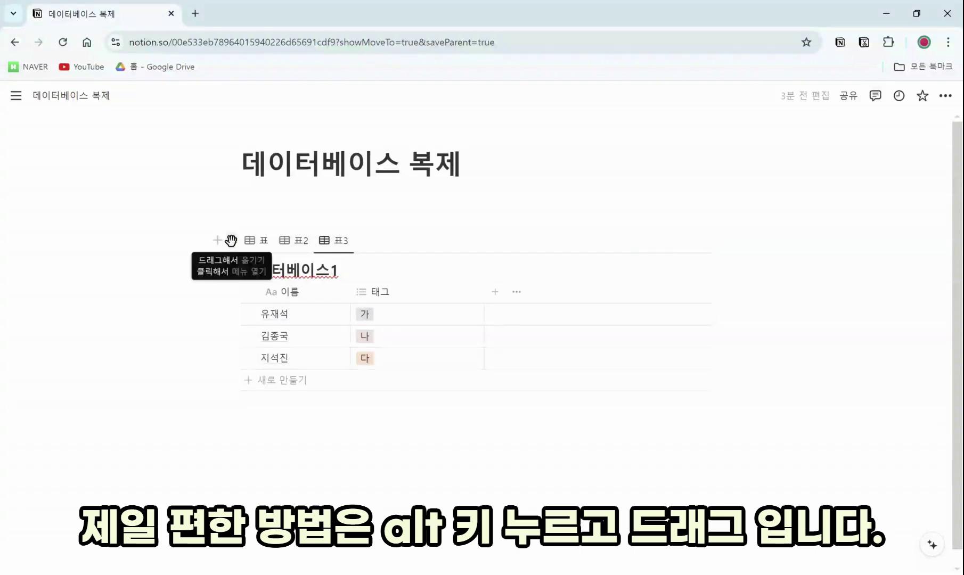
Duplicate 데이터베이스1 into the space below it and rename the copy 데이터베이스2
{"action": "left_click_drag", "start_coordinate": [230, 240], "coordinate": [258, 442]}
{"action": "scroll", "coordinate": [259, 436], "scroll_direction": "down", "scroll_amount": 1}
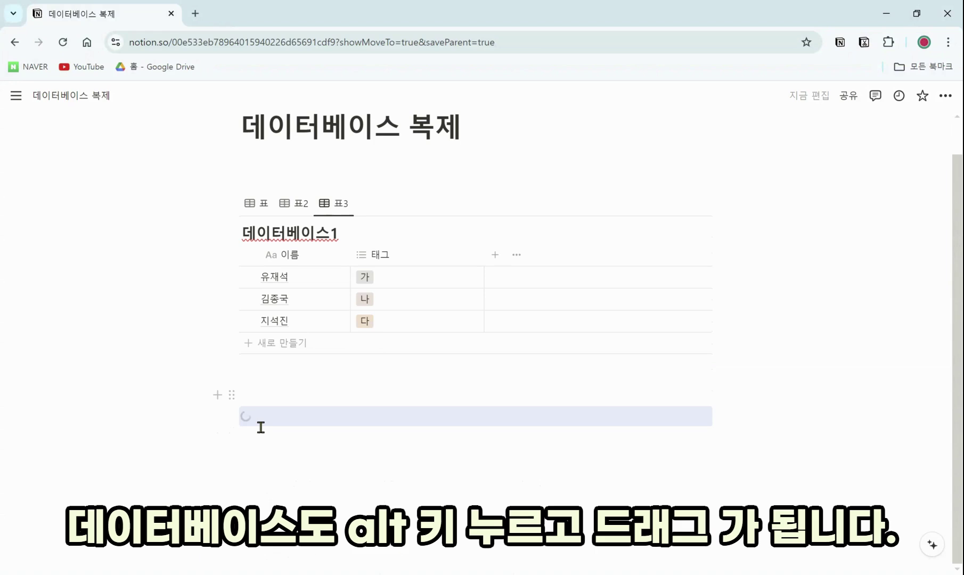
{"action": "scroll", "coordinate": [302, 350], "scroll_direction": "down", "scroll_amount": 2}
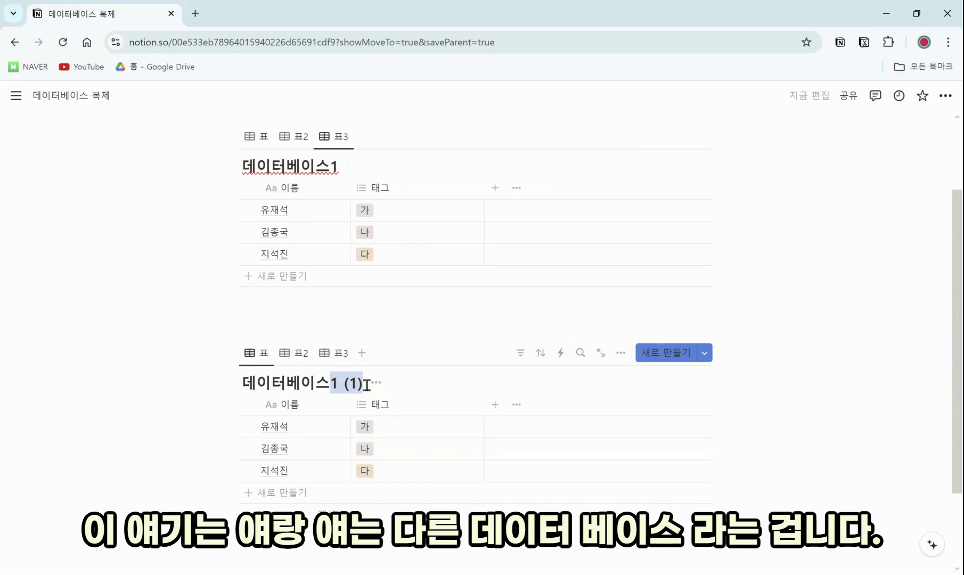
Add the tags 다 and 나 to the first row of 데이터베이스2
{"action": "left_click", "coordinate": [364, 452]}
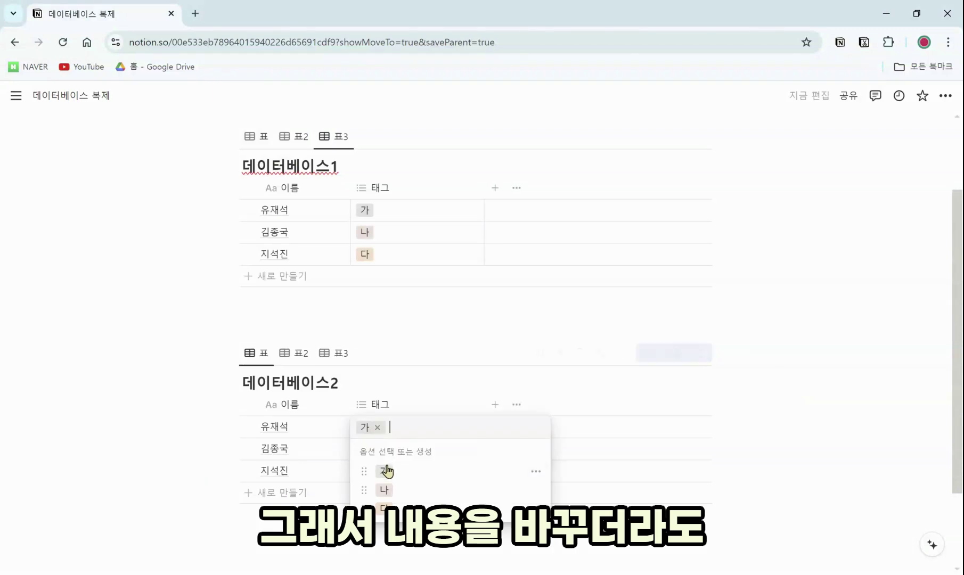
{"action": "left_click", "coordinate": [405, 490]}
{"action": "key", "text": "Escape"}
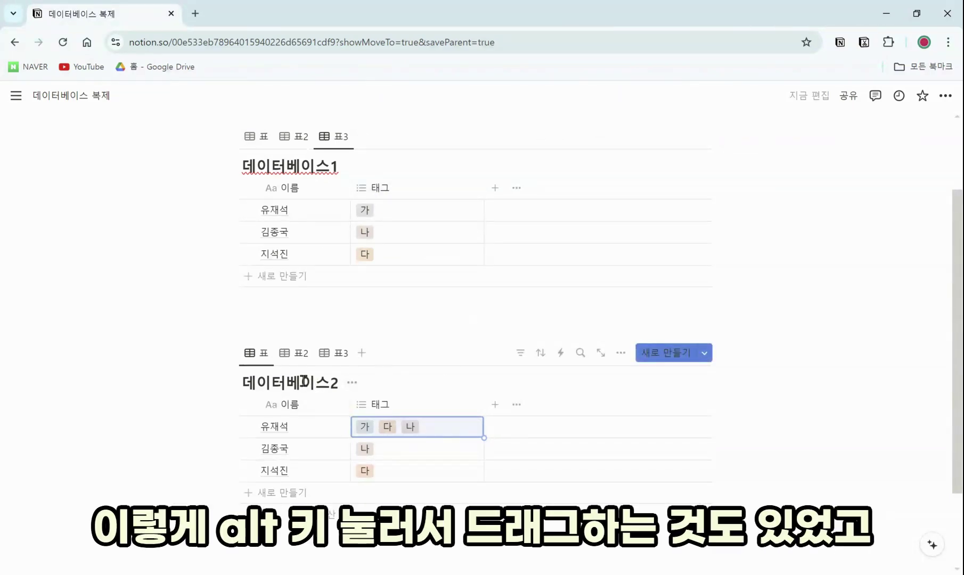
Examine the options for duplicating 데이터베이스1 with or without its content
{"action": "scroll", "coordinate": [309, 383], "scroll_direction": "up", "scroll_amount": 2}
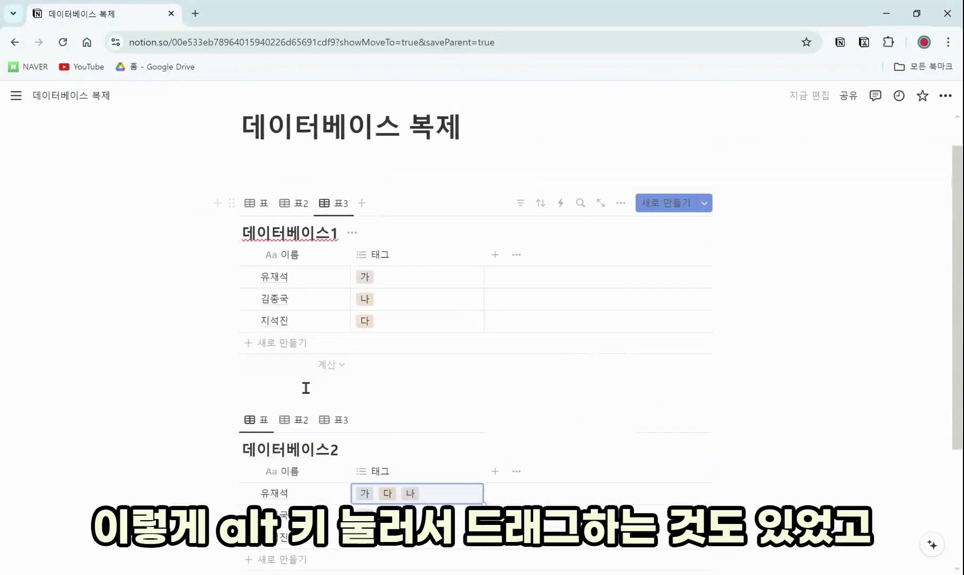
{"action": "left_click", "coordinate": [233, 204]}
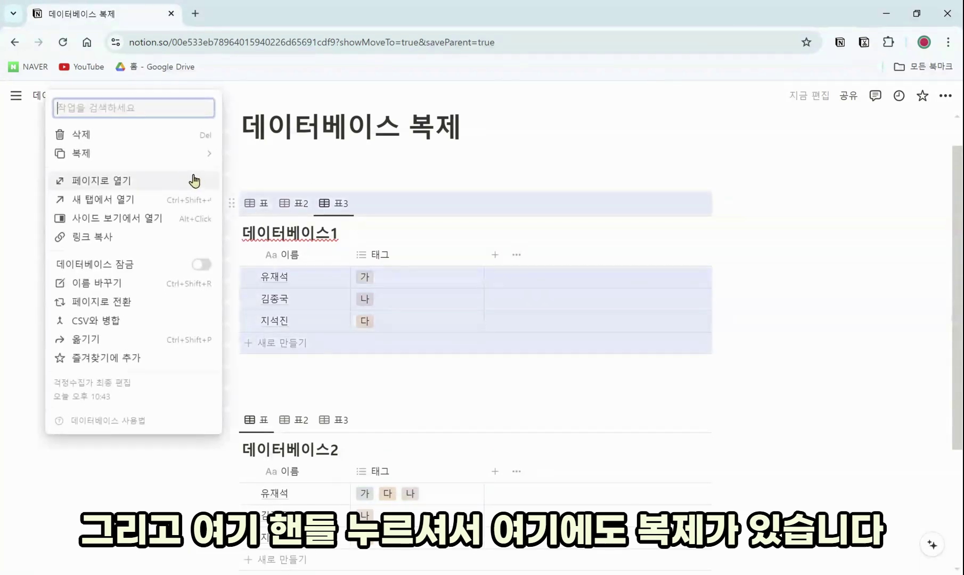
{"action": "mouse_move", "coordinate": [181, 166]}
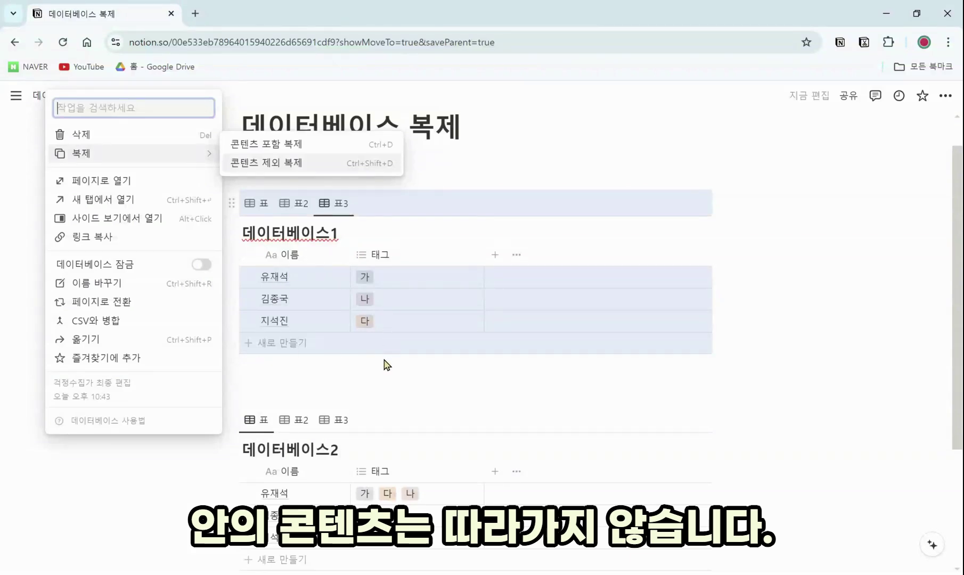
{"action": "left_click", "coordinate": [381, 377]}
Delete the 데이터베이스2 copy and duplicate 데이터베이스1 with its content included
{"action": "left_click", "coordinate": [231, 420]}
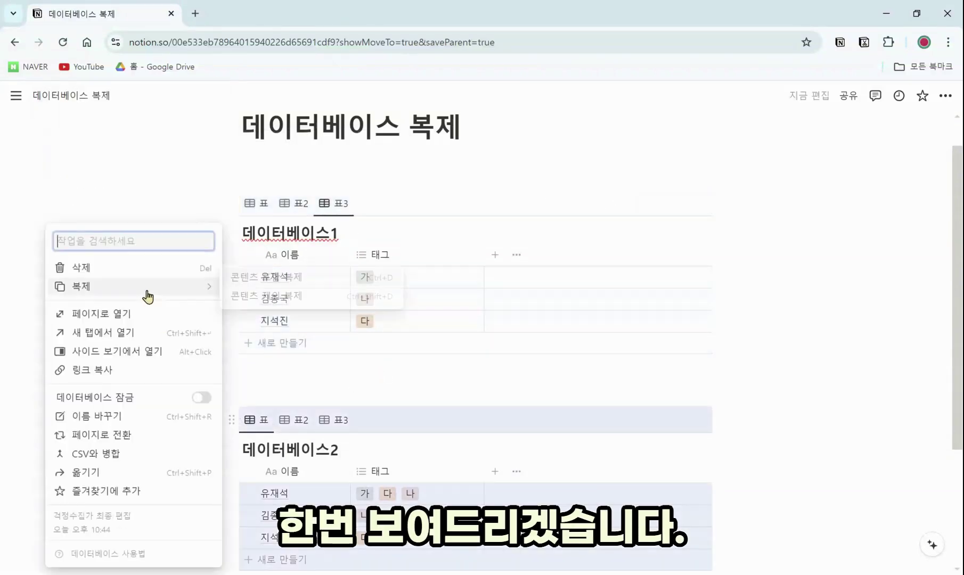
{"action": "left_click", "coordinate": [147, 279]}
{"action": "left_click", "coordinate": [232, 225]}
{"action": "mouse_move", "coordinate": [125, 160]}
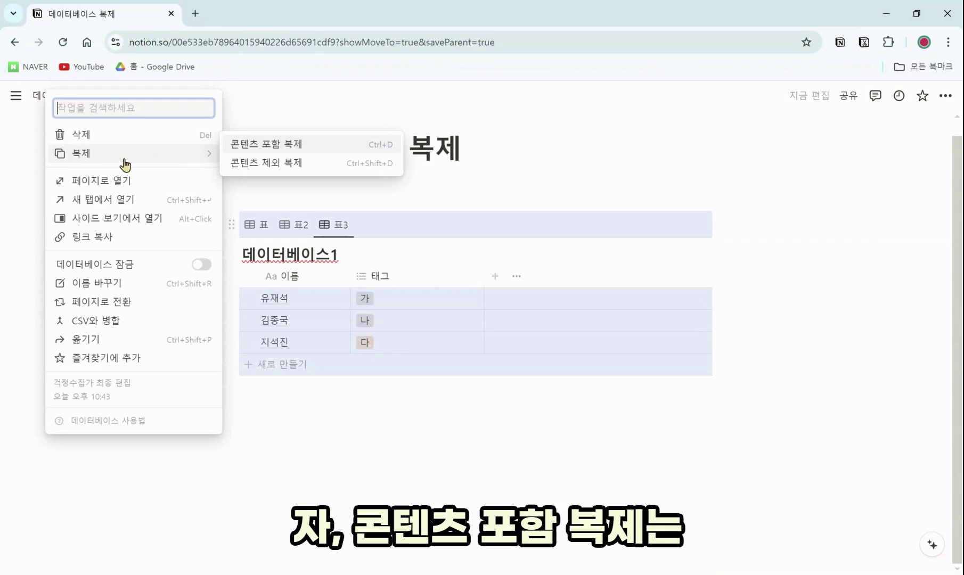
{"action": "left_click", "coordinate": [267, 144]}
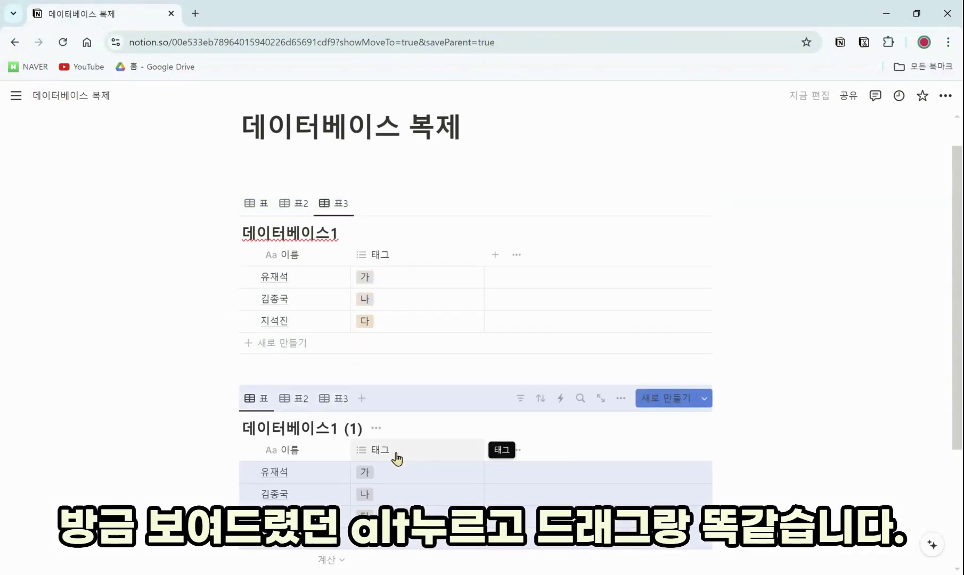
Delete all three rows in the 표3 view of 데이터베이스1 (1) and remove that whole copy
{"action": "scroll", "coordinate": [397, 459], "scroll_direction": "down", "scroll_amount": 1}
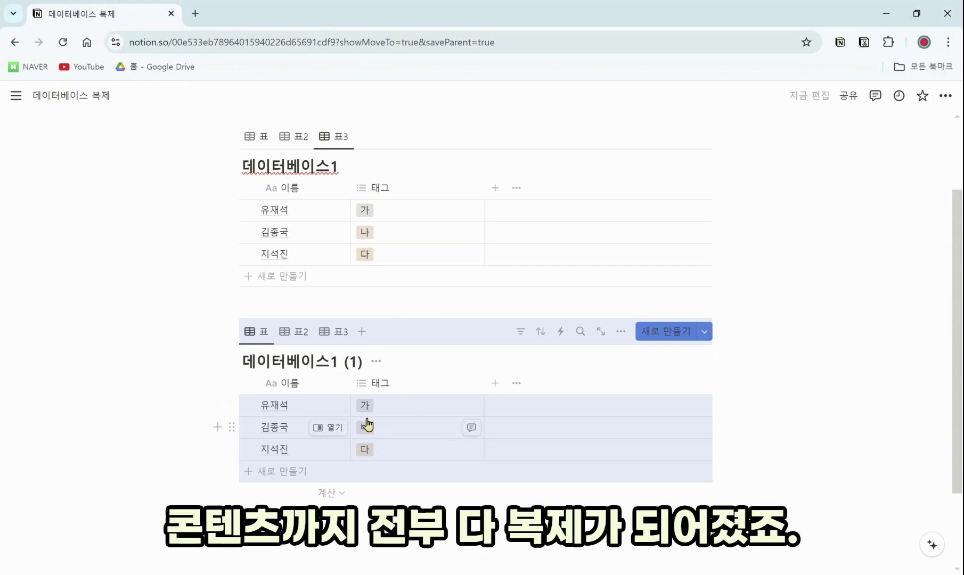
{"action": "left_click", "coordinate": [302, 333]}
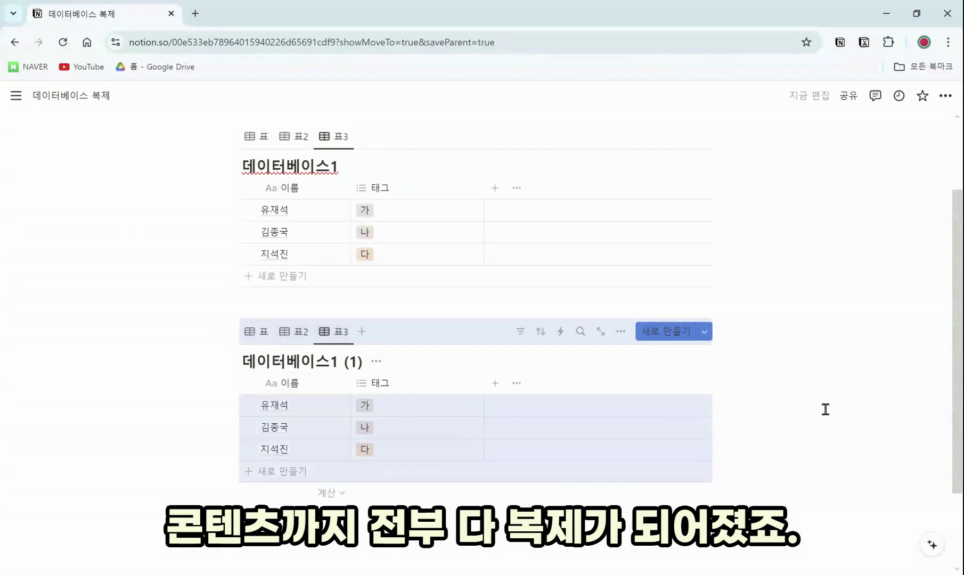
{"action": "left_click_drag", "start_coordinate": [828, 503], "coordinate": [248, 337]}
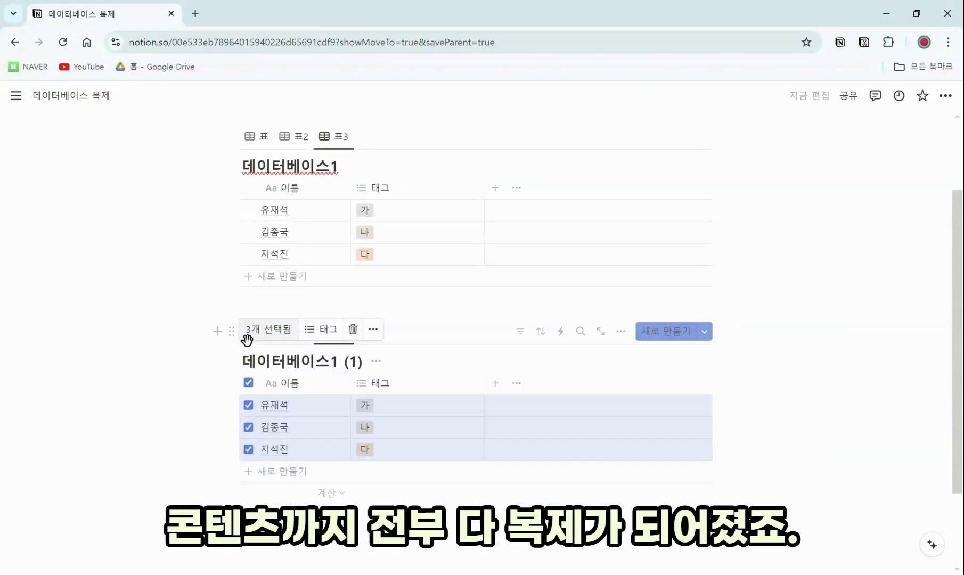
{"action": "key", "text": "Delete"}
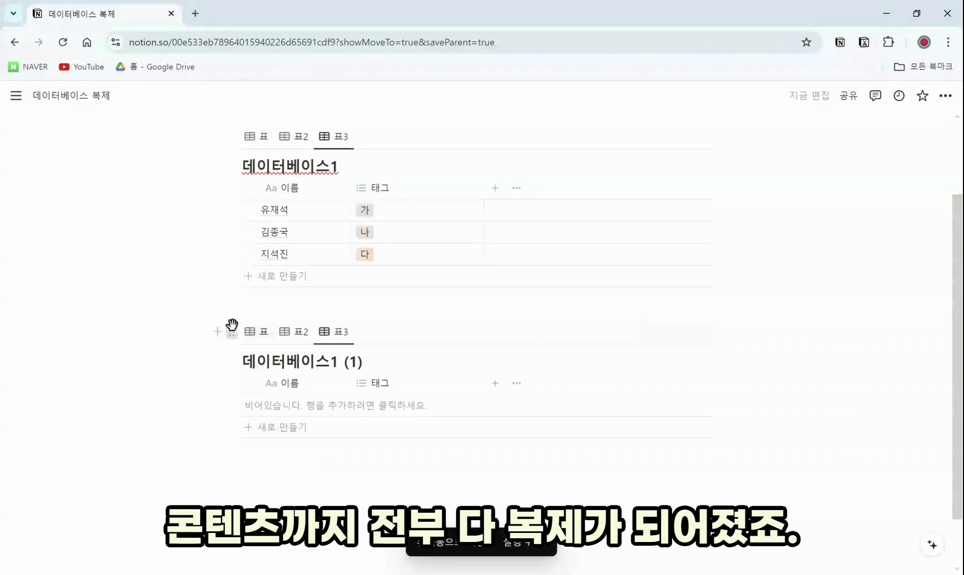
{"action": "left_click", "coordinate": [233, 330]}
{"action": "left_click", "coordinate": [144, 205]}
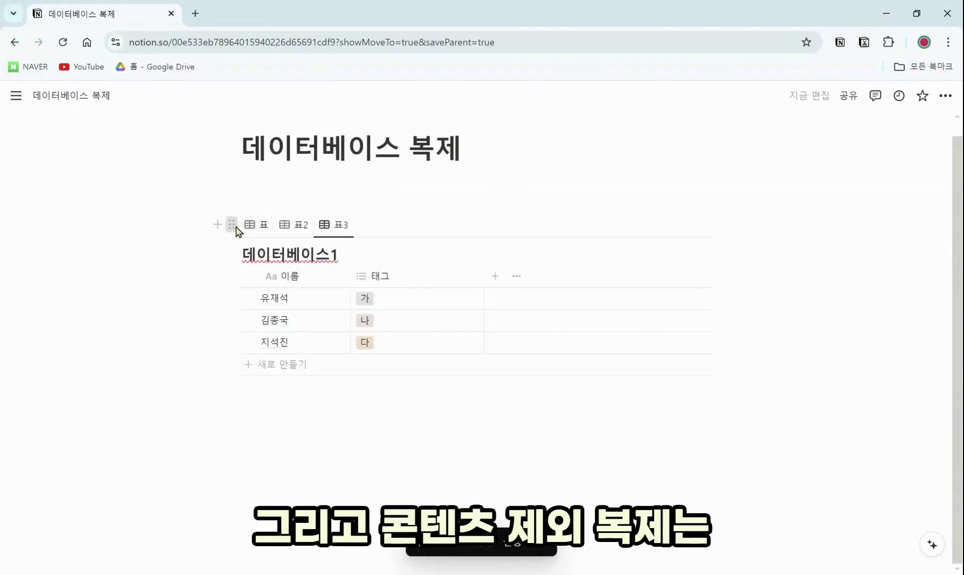
Duplicate 데이터베이스1 without its content and check the copy's rows and views
{"action": "left_click", "coordinate": [231, 224]}
{"action": "mouse_move", "coordinate": [121, 155]}
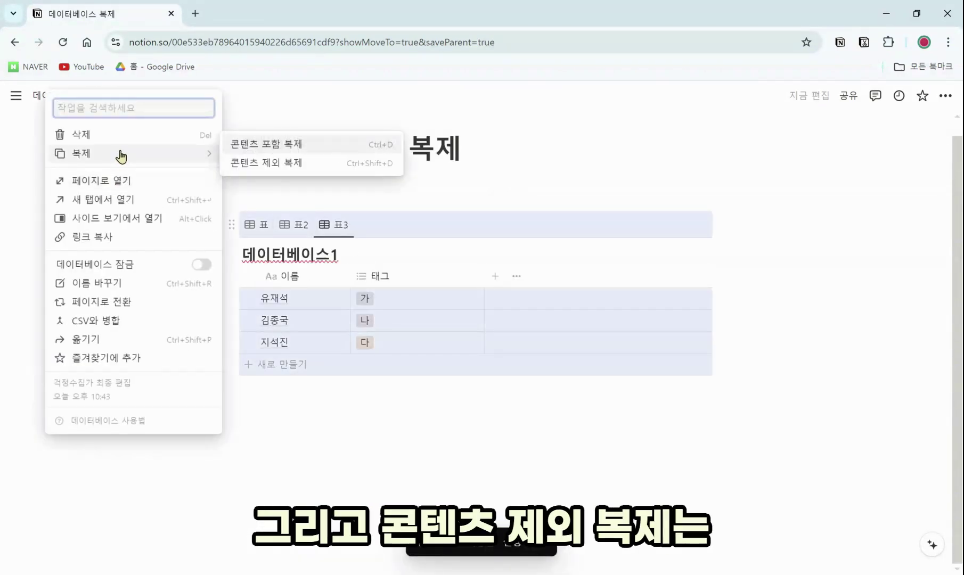
{"action": "left_click", "coordinate": [267, 166]}
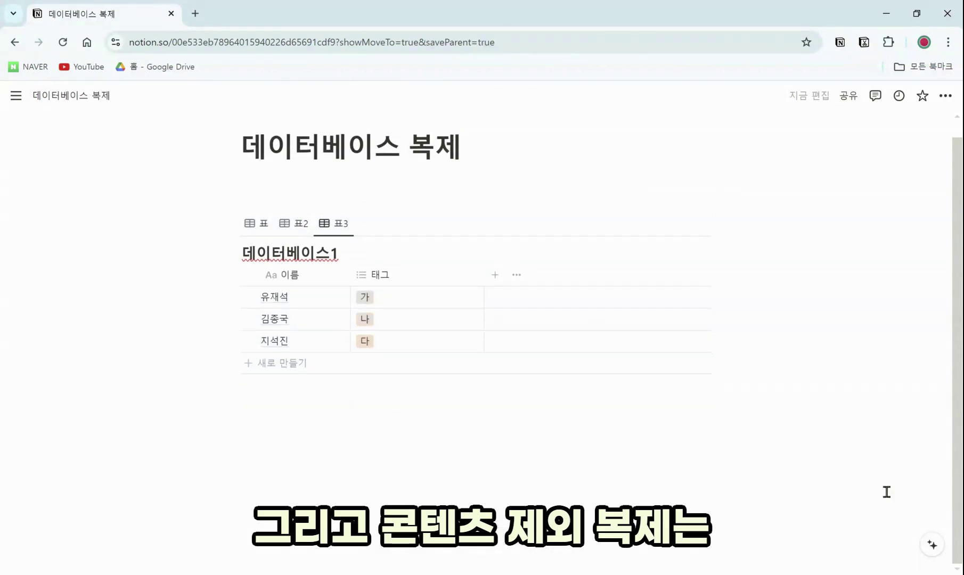
{"action": "scroll", "coordinate": [882, 490], "scroll_direction": "down", "scroll_amount": 3}
{"action": "left_click", "coordinate": [492, 471]}
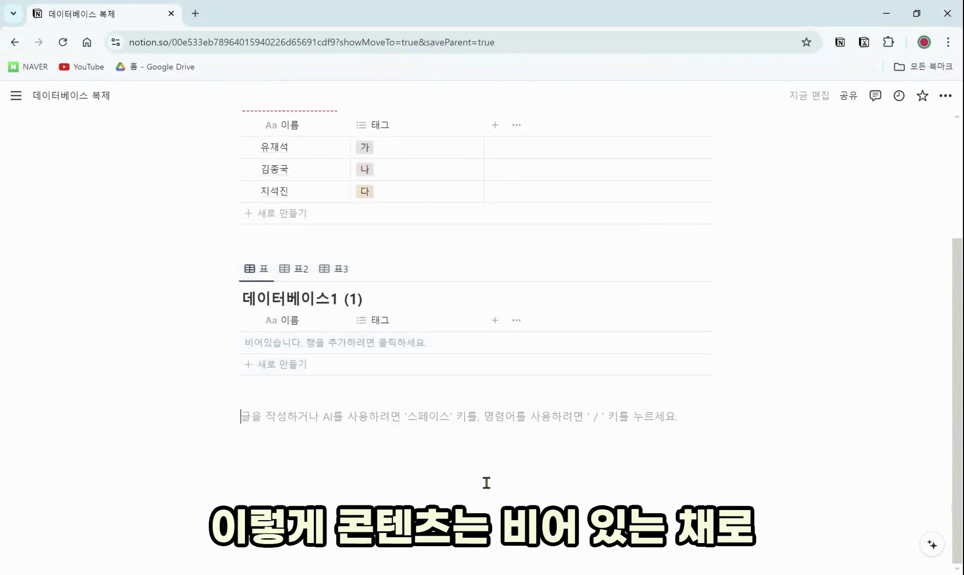
{"action": "scroll", "coordinate": [416, 373], "scroll_direction": "up", "scroll_amount": 2}
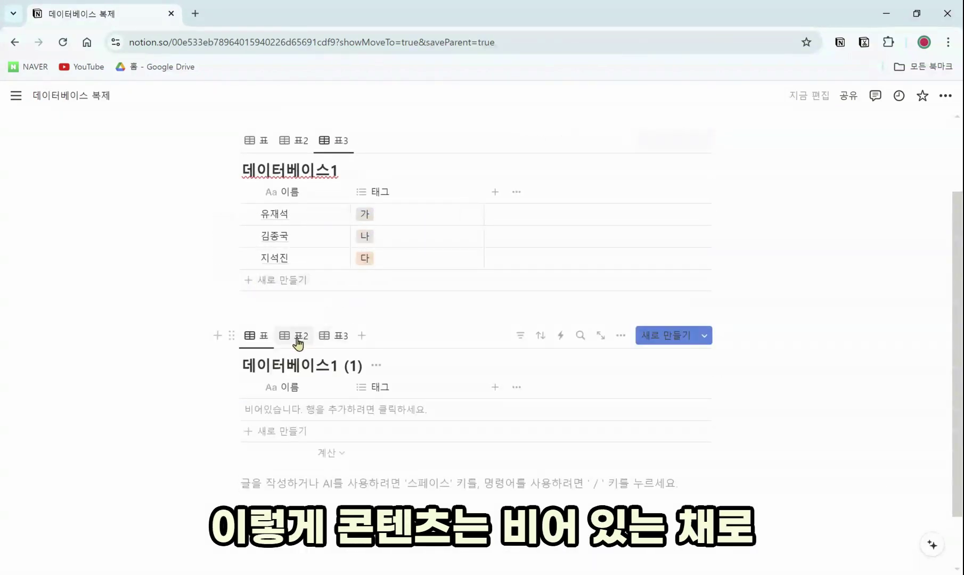
{"action": "left_click", "coordinate": [257, 340]}
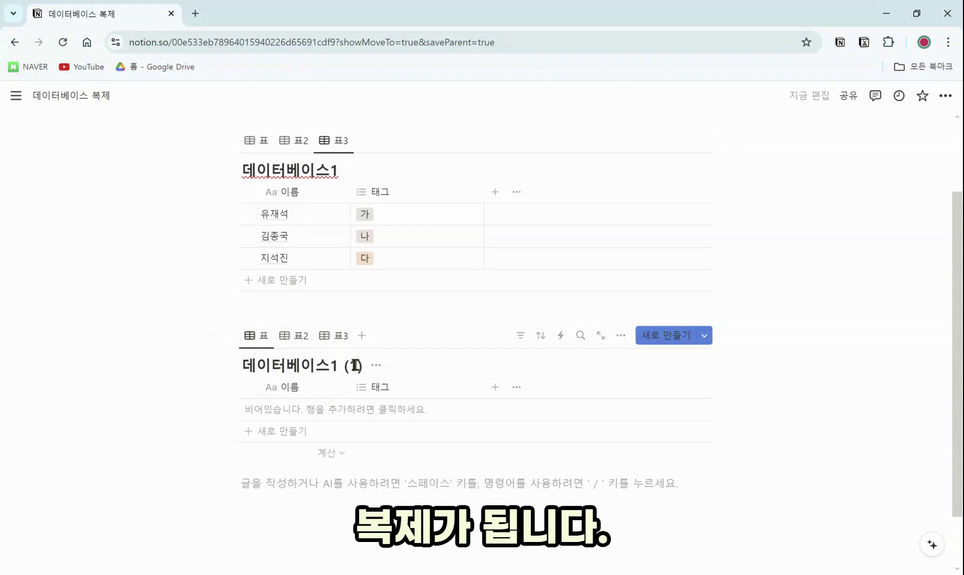
Delete the empty 데이터베이스1 (1) copy from the page
{"action": "left_click_drag", "start_coordinate": [360, 364], "coordinate": [329, 365]}
{"action": "type", "text": "2"}
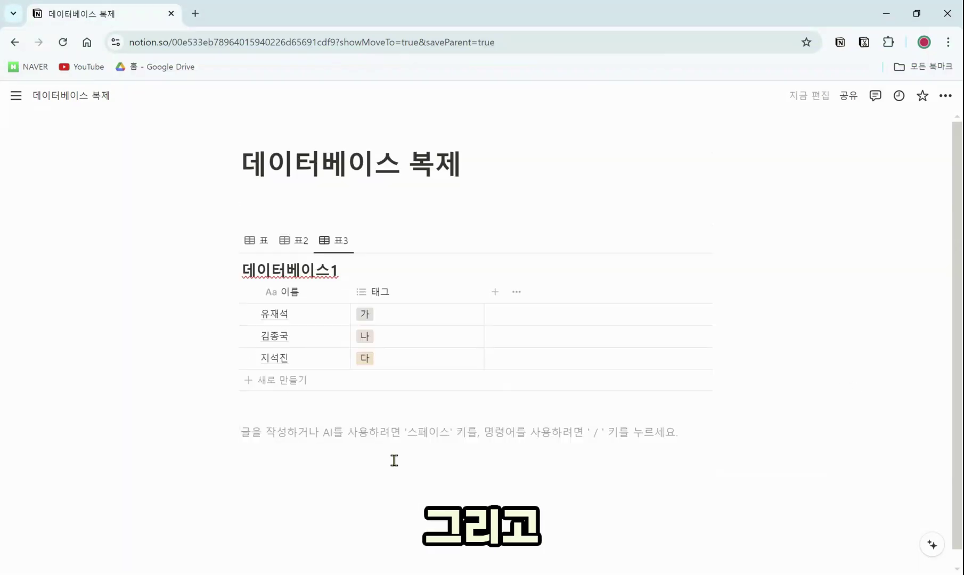
Insert a table view (표 보기) block on a new line below 데이터베이스1
{"action": "key", "text": "Return"}
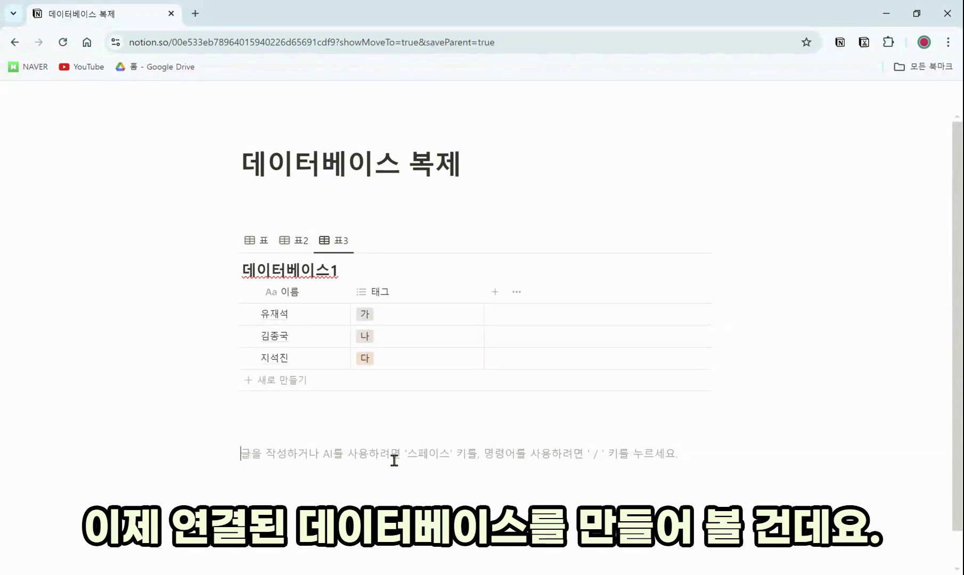
{"action": "type", "text": "/데이터베이스"}
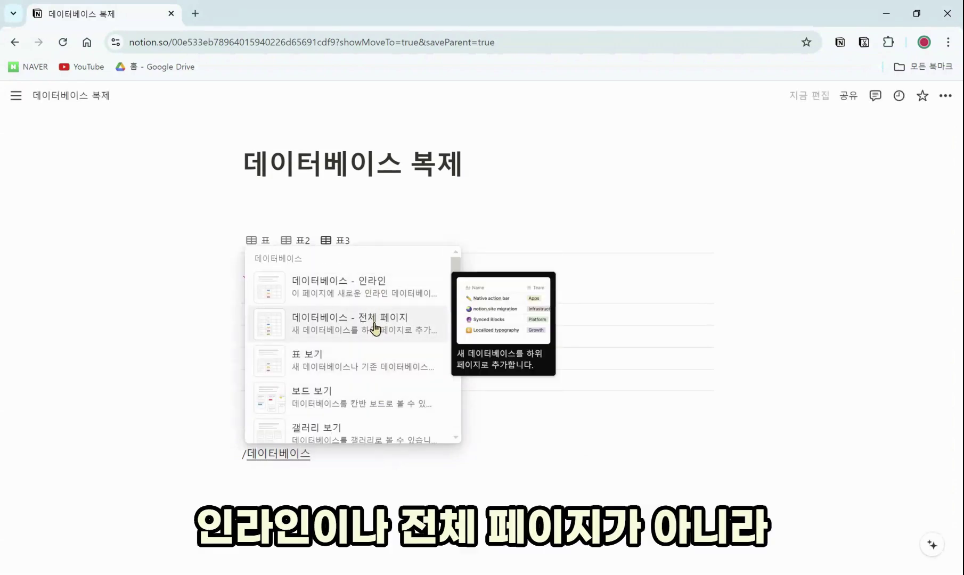
{"action": "scroll", "coordinate": [376, 329], "scroll_direction": "down", "scroll_amount": 1}
{"action": "scroll", "coordinate": [424, 388], "scroll_direction": "up", "scroll_amount": 1}
{"action": "scroll", "coordinate": [337, 312], "scroll_direction": "down", "scroll_amount": 2}
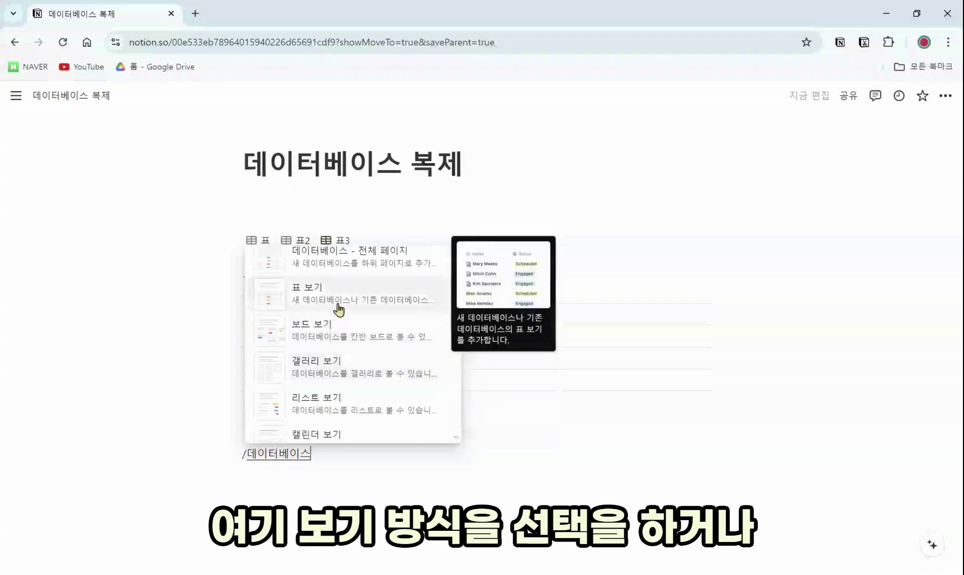
{"action": "scroll", "coordinate": [379, 400], "scroll_direction": "down", "scroll_amount": 1}
{"action": "scroll", "coordinate": [368, 341], "scroll_direction": "down", "scroll_amount": 2}
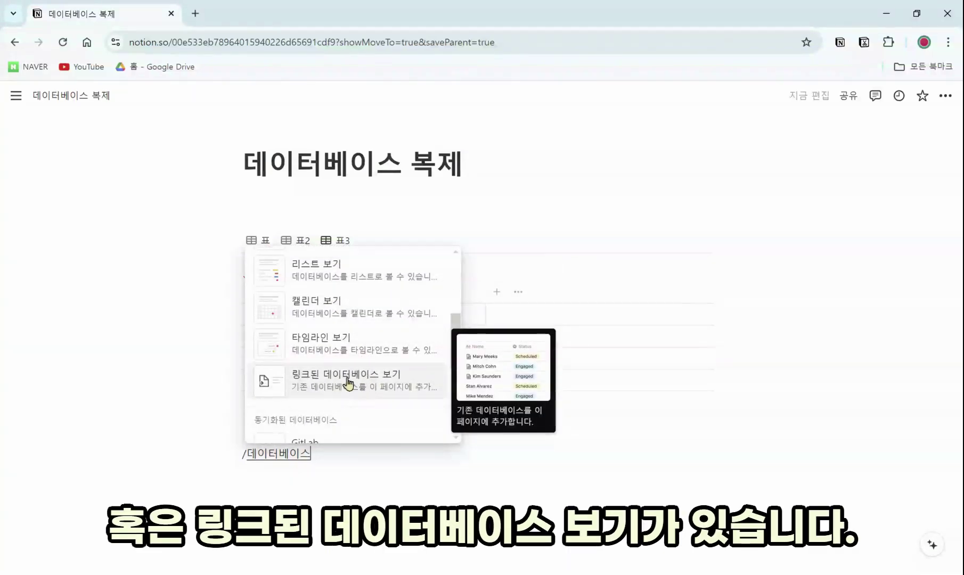
{"action": "scroll", "coordinate": [364, 373], "scroll_direction": "up", "scroll_amount": 3}
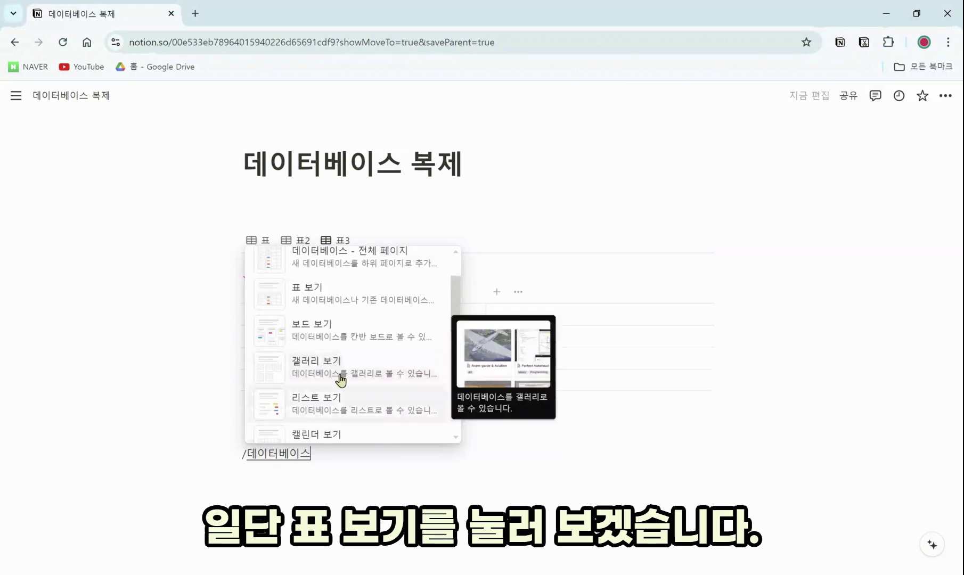
{"action": "left_click", "coordinate": [362, 308]}
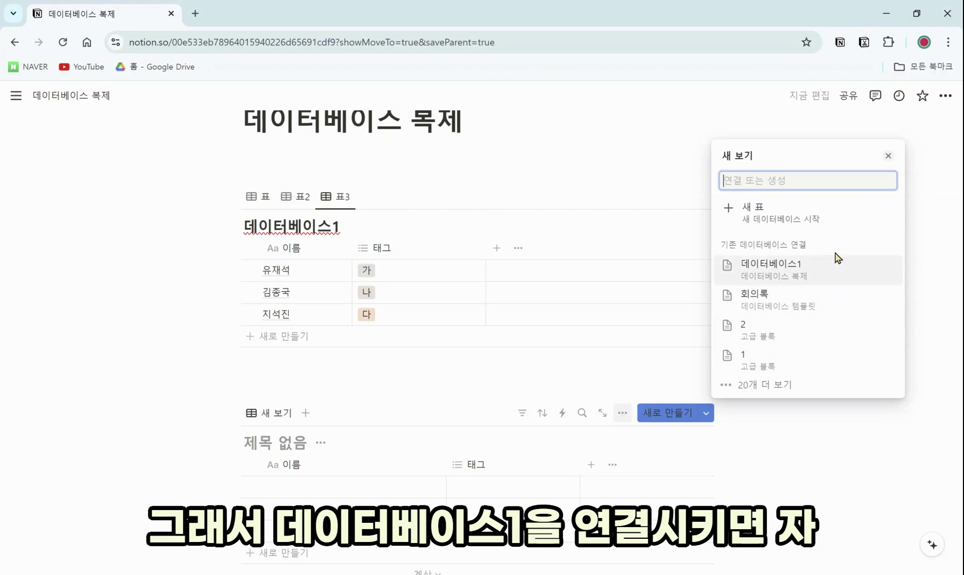
Link the new table view to the existing 데이터베이스1, using its 표 view
{"action": "left_click", "coordinate": [830, 272]}
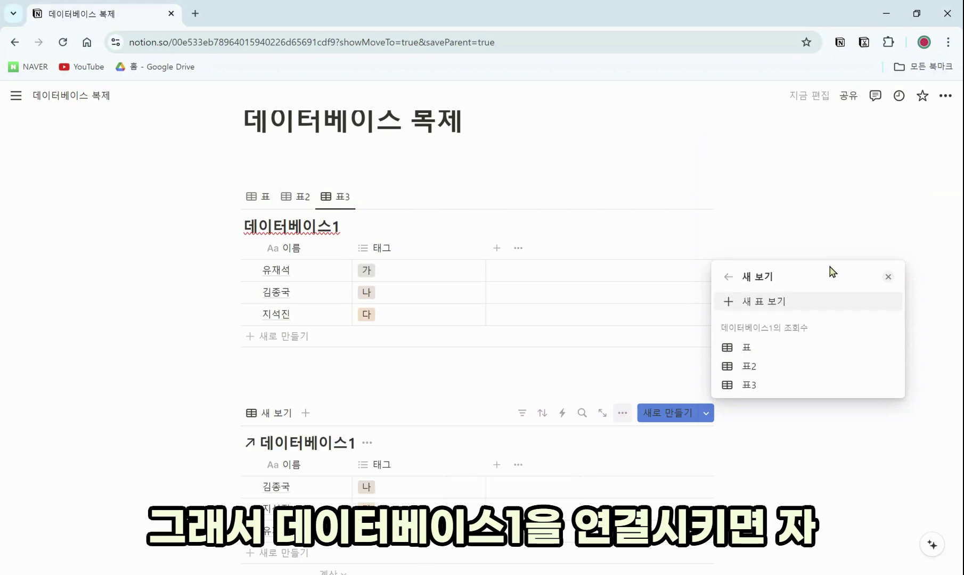
{"action": "left_click", "coordinate": [746, 347]}
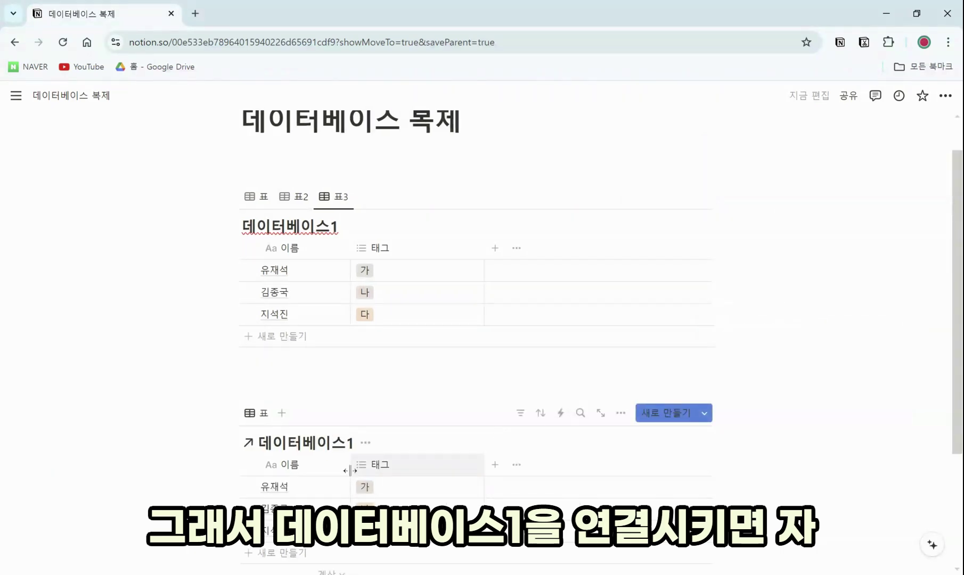
{"action": "scroll", "coordinate": [307, 455], "scroll_direction": "down", "scroll_amount": 1}
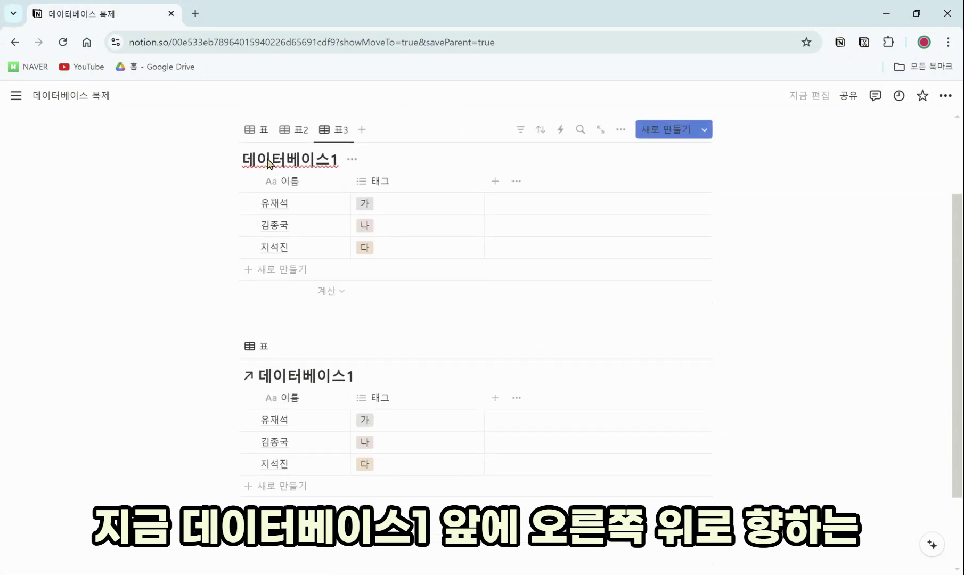
{"action": "scroll", "coordinate": [269, 164], "scroll_direction": "up", "scroll_amount": 1}
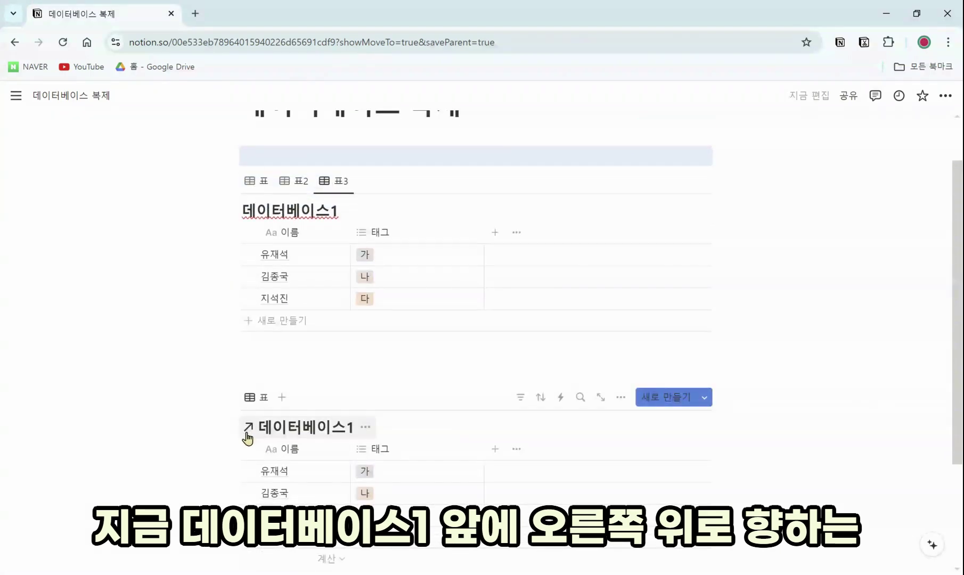
{"action": "left_click", "coordinate": [299, 374]}
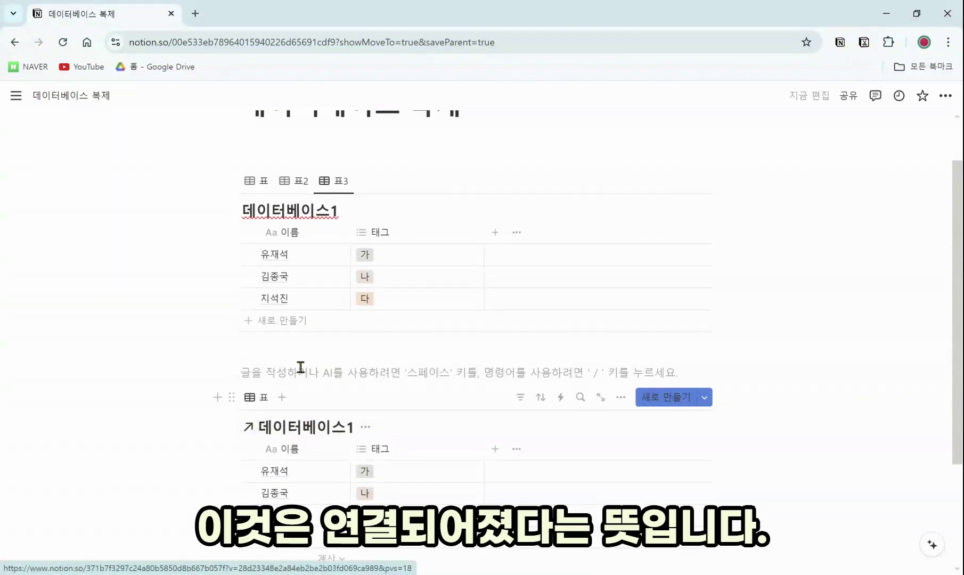
In the linked 데이터베이스1 table view, add tags 나 and 다 to the first row and tag 다 to the second row
{"action": "scroll", "coordinate": [373, 415], "scroll_direction": "down", "scroll_amount": 1}
{"action": "left_click", "coordinate": [397, 404]}
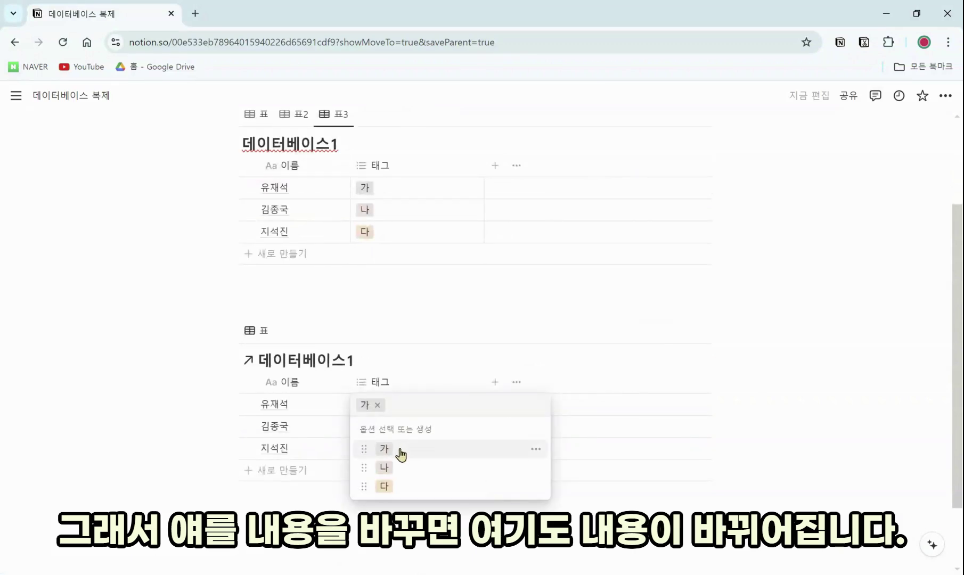
{"action": "left_click", "coordinate": [399, 467]}
{"action": "left_click", "coordinate": [401, 487]}
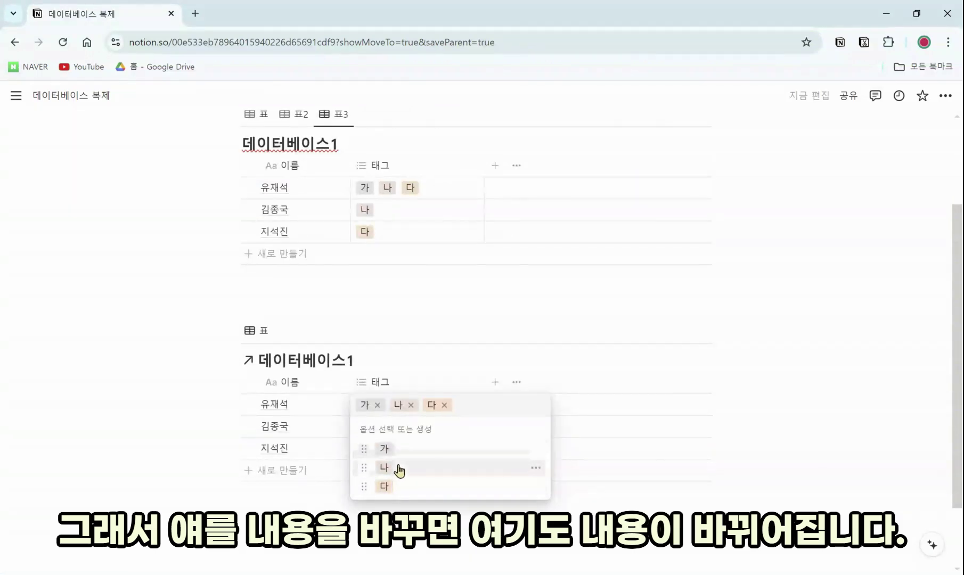
{"action": "left_click", "coordinate": [608, 426]}
{"action": "left_click", "coordinate": [435, 438]}
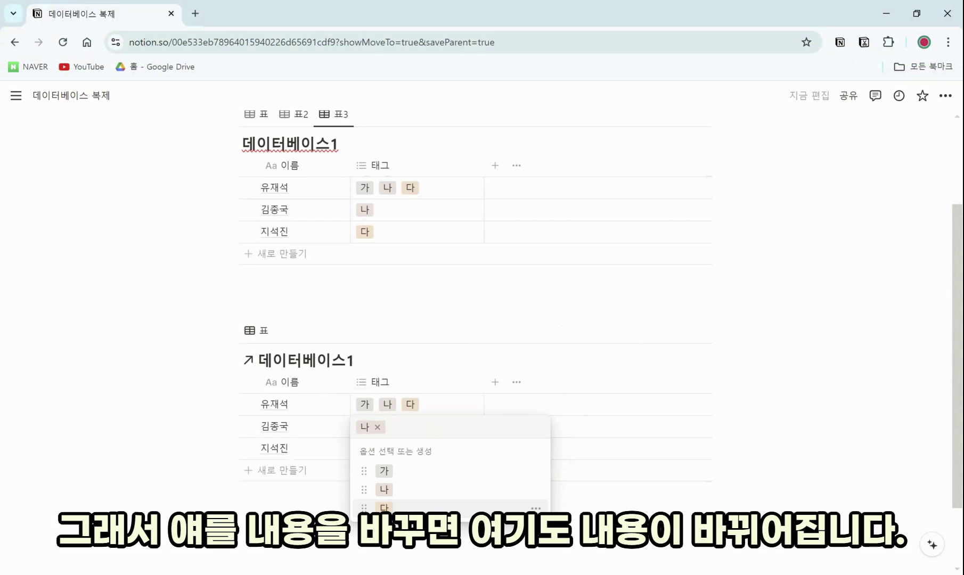
{"action": "left_click", "coordinate": [400, 506]}
{"action": "left_click", "coordinate": [648, 410]}
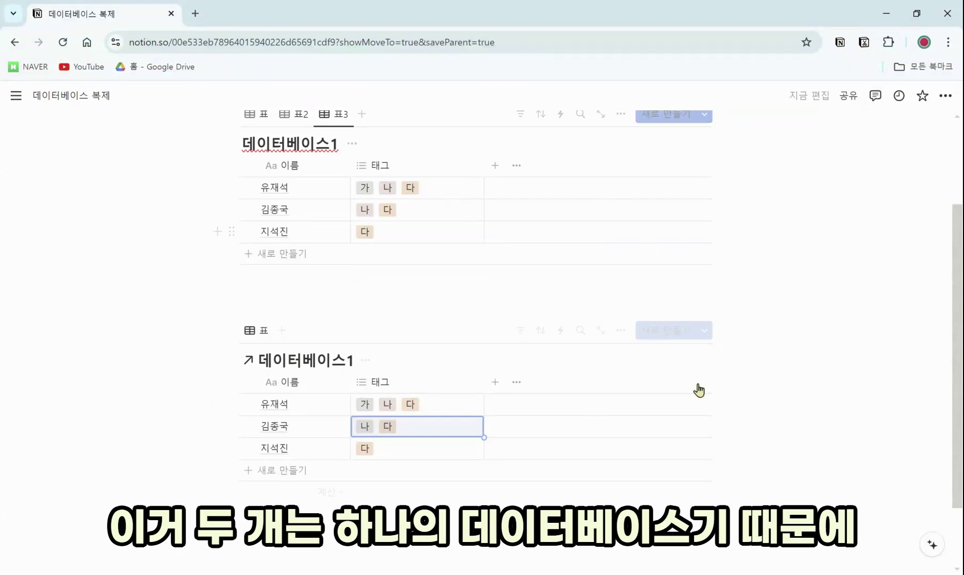
Hide the database title in both the original 데이터베이스1 and the linked table view below it
{"action": "scroll", "coordinate": [366, 207], "scroll_direction": "up", "scroll_amount": 1}
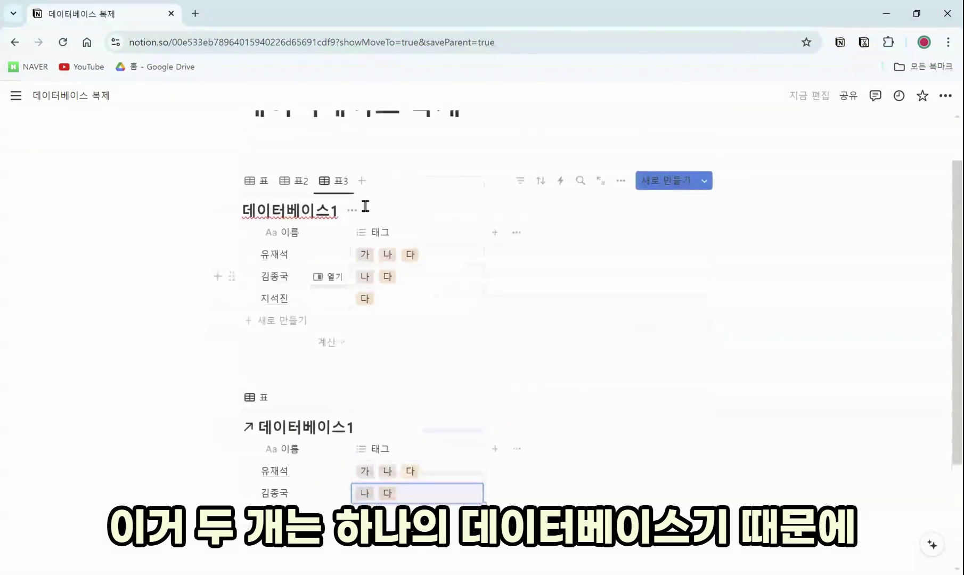
{"action": "left_click", "coordinate": [353, 211]}
{"action": "left_click", "coordinate": [360, 282]}
{"action": "left_click", "coordinate": [365, 400]}
{"action": "left_click", "coordinate": [392, 468]}
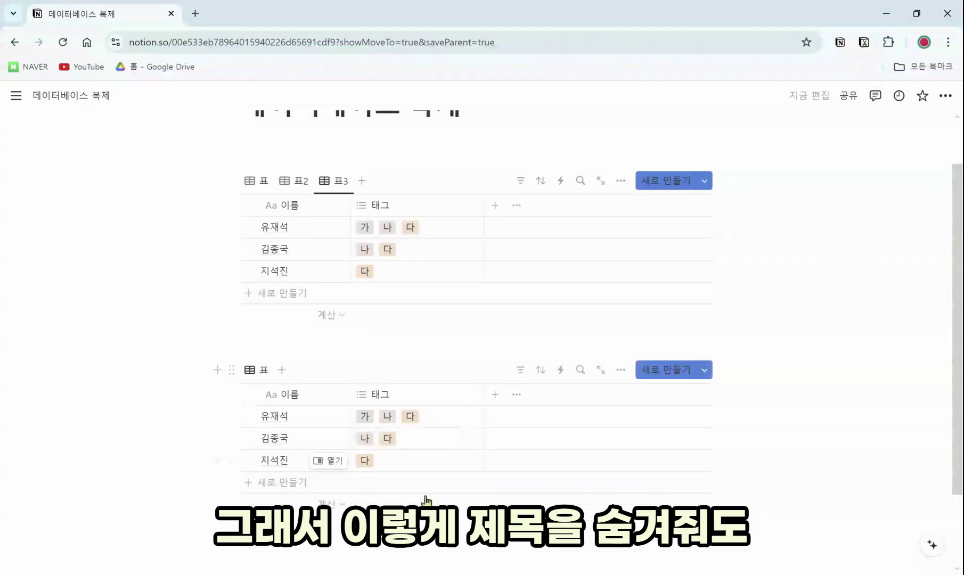
Add tags 가 and 나 to the third row in the linked table view
{"action": "left_click", "coordinate": [411, 462]}
{"action": "left_click", "coordinate": [385, 505]}
{"action": "left_click", "coordinate": [385, 524]}
{"action": "left_click", "coordinate": [759, 479]}
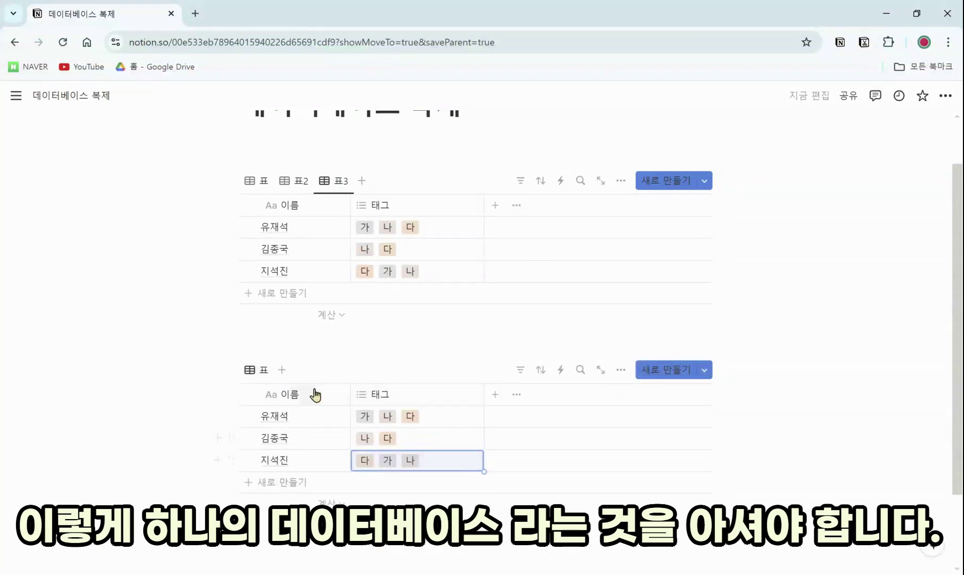
Insert a board view (보드 보기) block on the empty line below the linked table view
{"action": "left_click", "coordinate": [349, 533]}
{"action": "scroll", "coordinate": [349, 530], "scroll_direction": "down", "scroll_amount": 1}
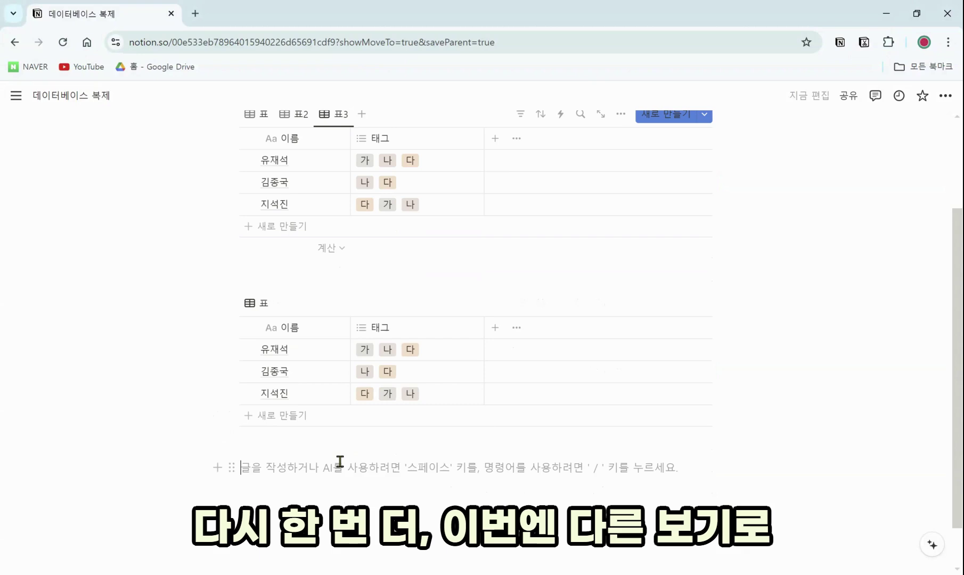
{"action": "type", "text": "/"}
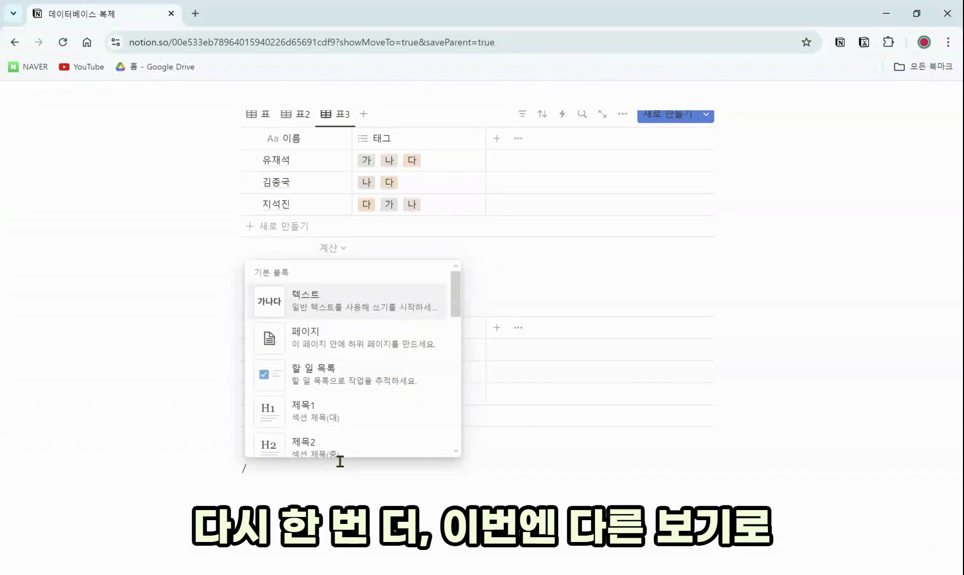
{"action": "type", "text": "데이터"}
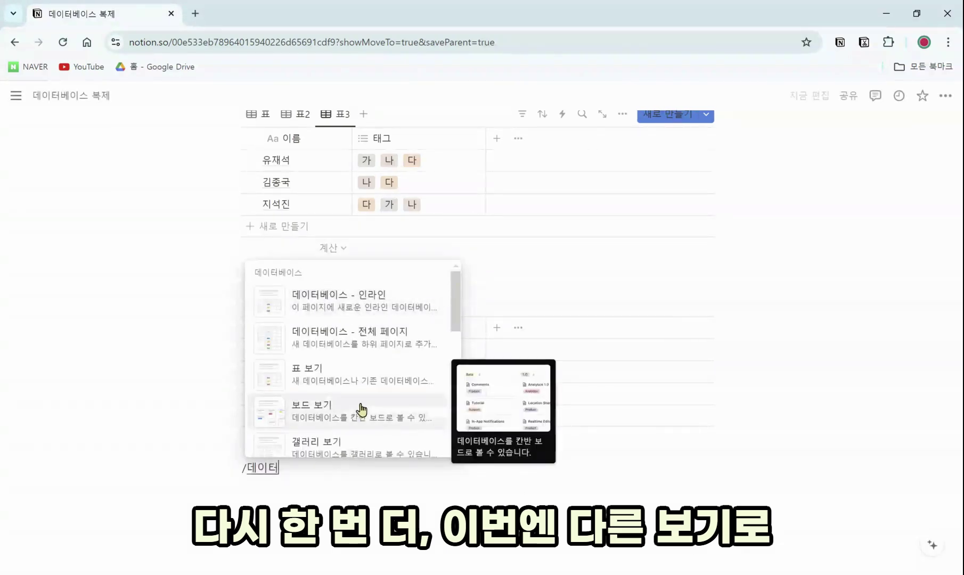
{"action": "scroll", "coordinate": [359, 409], "scroll_direction": "down", "scroll_amount": 1}
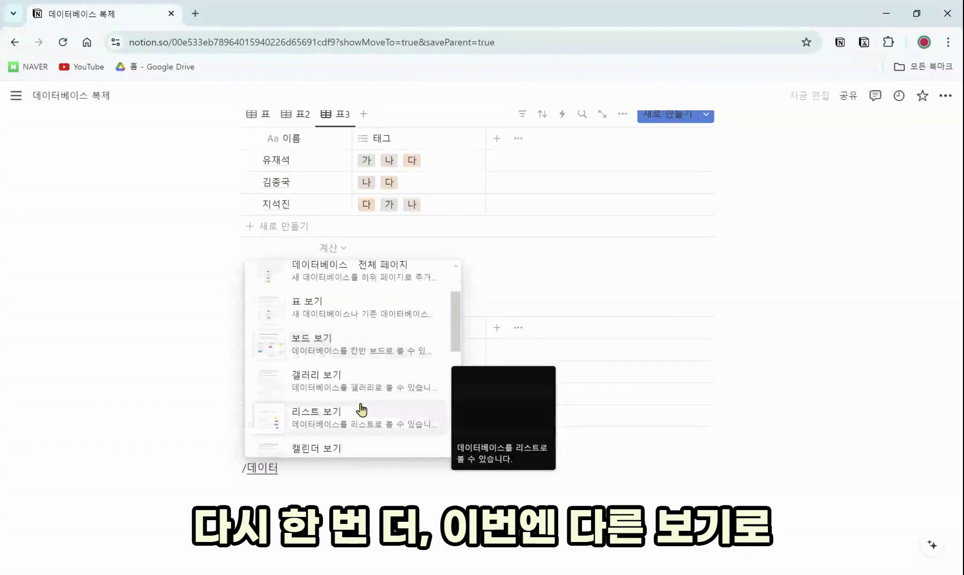
{"action": "left_click", "coordinate": [355, 347]}
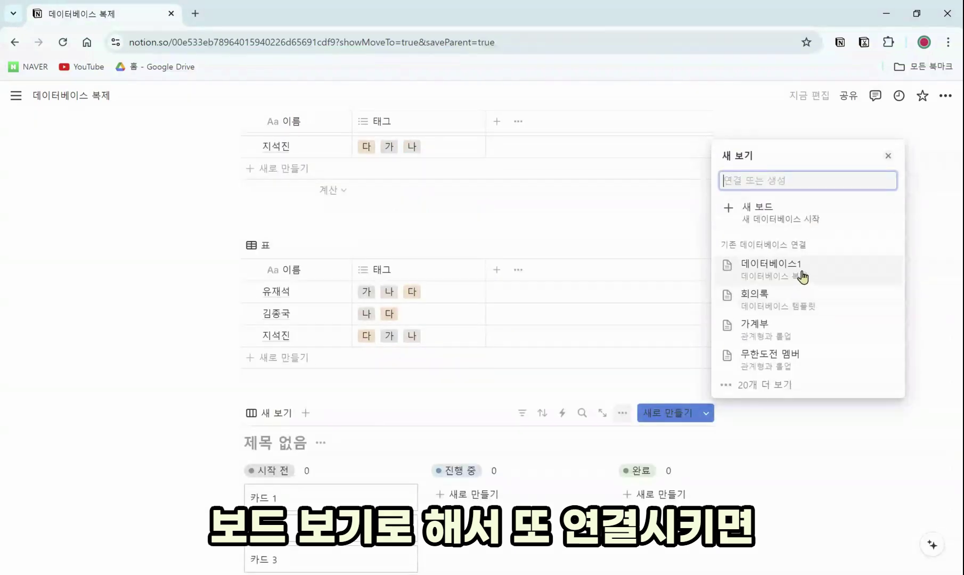
Link the new board block to the existing 데이터베이스1 as a new board view (새 보드 보기)
{"action": "left_click", "coordinate": [808, 276]}
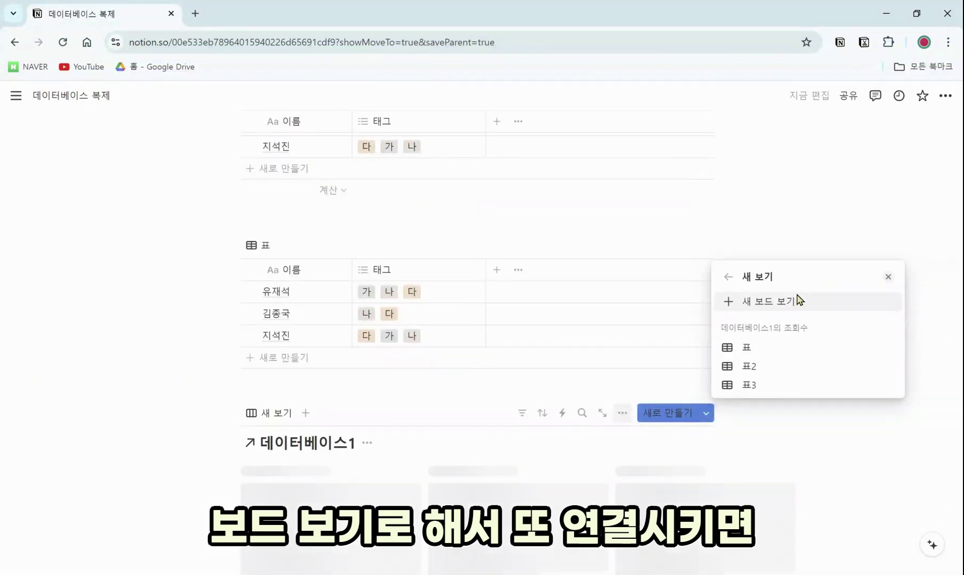
{"action": "left_click", "coordinate": [875, 428]}
{"action": "scroll", "coordinate": [409, 422], "scroll_direction": "down", "scroll_amount": 3}
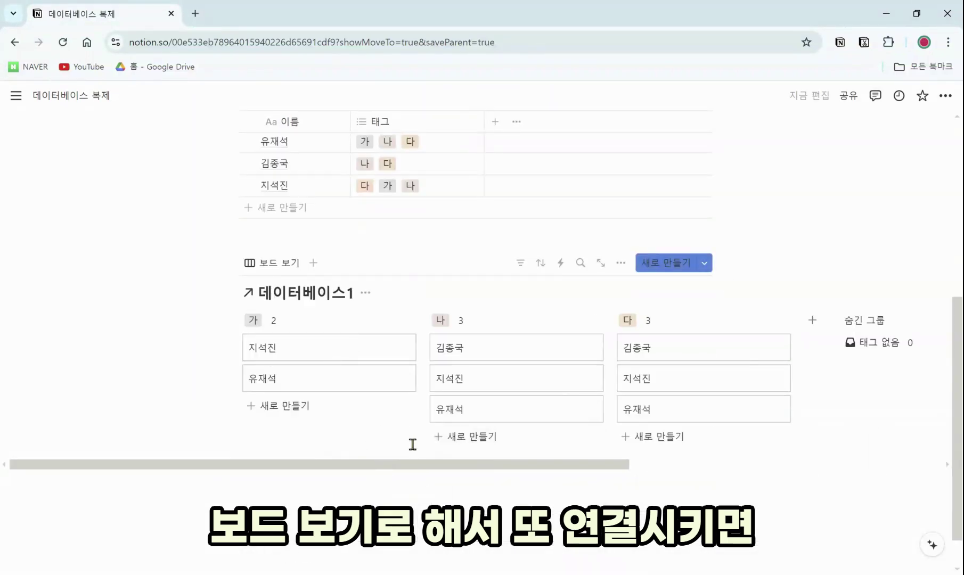
Compare the views on the page and move all three cards on the linked board from group 나 to group 가
{"action": "scroll", "coordinate": [413, 443], "scroll_direction": "up", "scroll_amount": 3}
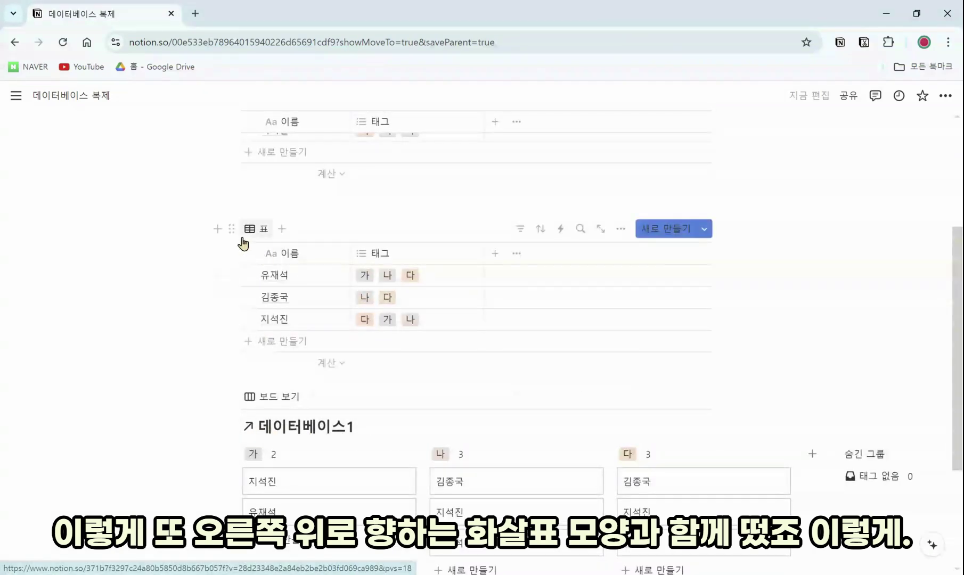
{"action": "scroll", "coordinate": [423, 346], "scroll_direction": "up", "scroll_amount": 3}
{"action": "scroll", "coordinate": [422, 378], "scroll_direction": "down", "scroll_amount": 4}
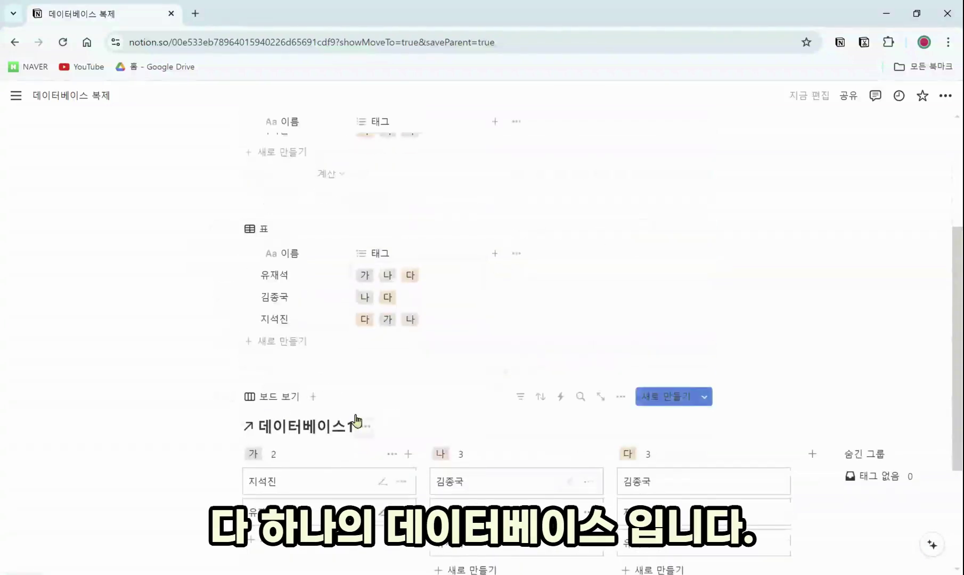
{"action": "scroll", "coordinate": [389, 482], "scroll_direction": "up", "scroll_amount": 1}
{"action": "left_click_drag", "start_coordinate": [441, 479], "coordinate": [365, 496]}
{"action": "left_click_drag", "start_coordinate": [577, 482], "coordinate": [405, 494]}
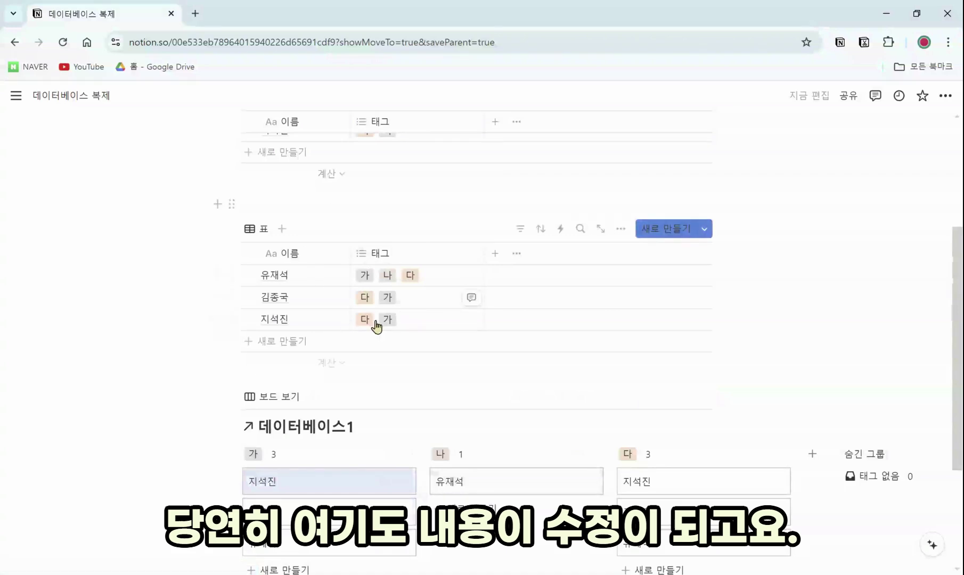
{"action": "left_click_drag", "start_coordinate": [479, 490], "coordinate": [373, 488]}
Remove the linked table and board views below the original 데이터베이스1 and show its title again
{"action": "scroll", "coordinate": [520, 499], "scroll_direction": "down", "scroll_amount": 1}
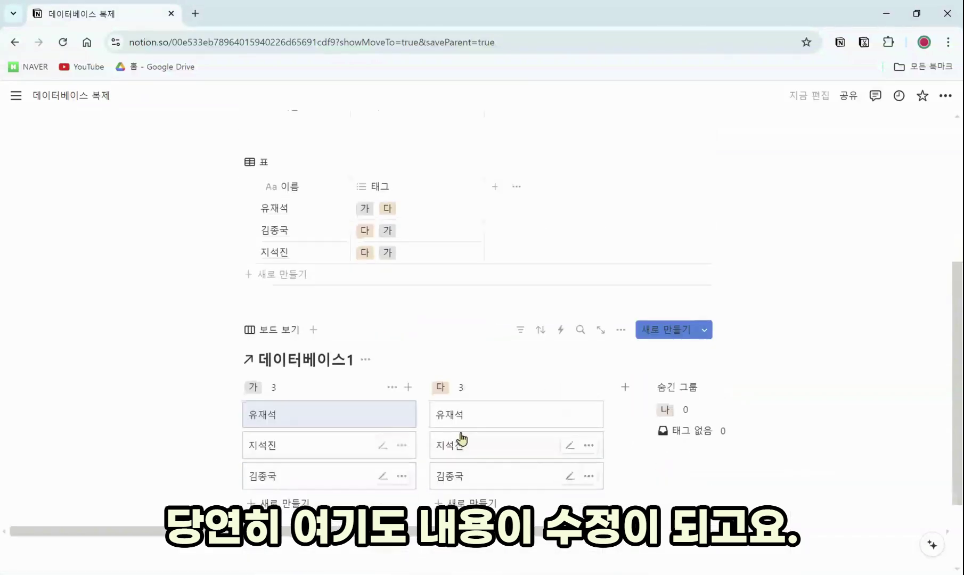
{"action": "scroll", "coordinate": [542, 402], "scroll_direction": "up", "scroll_amount": 1}
{"action": "left_click", "coordinate": [618, 396]}
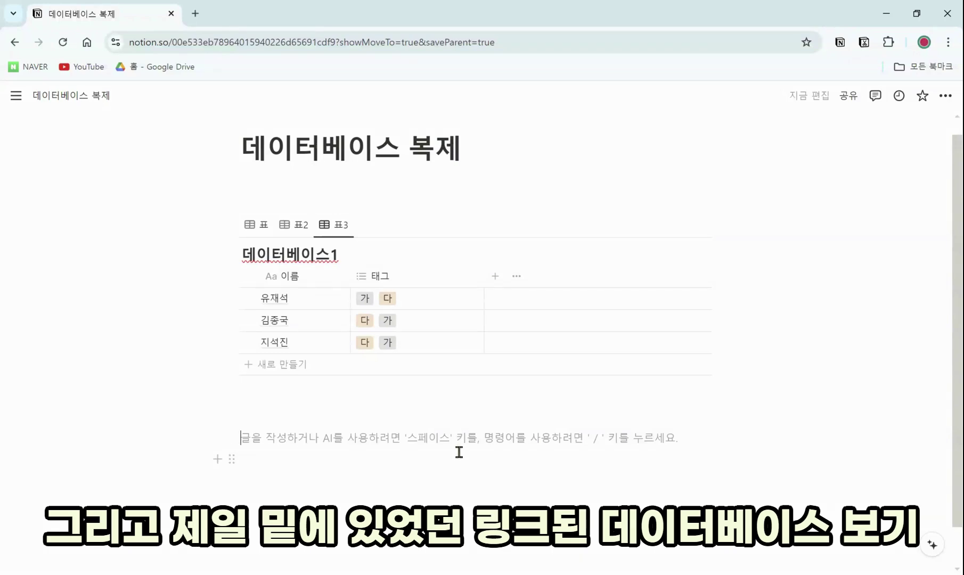
Insert a linked database view (링크된 데이터베이스 보기) below the original database and connect it to the 표2 view of 데이터베이스1
{"action": "type", "text": "/"}
{"action": "type", "text": "데이터"}
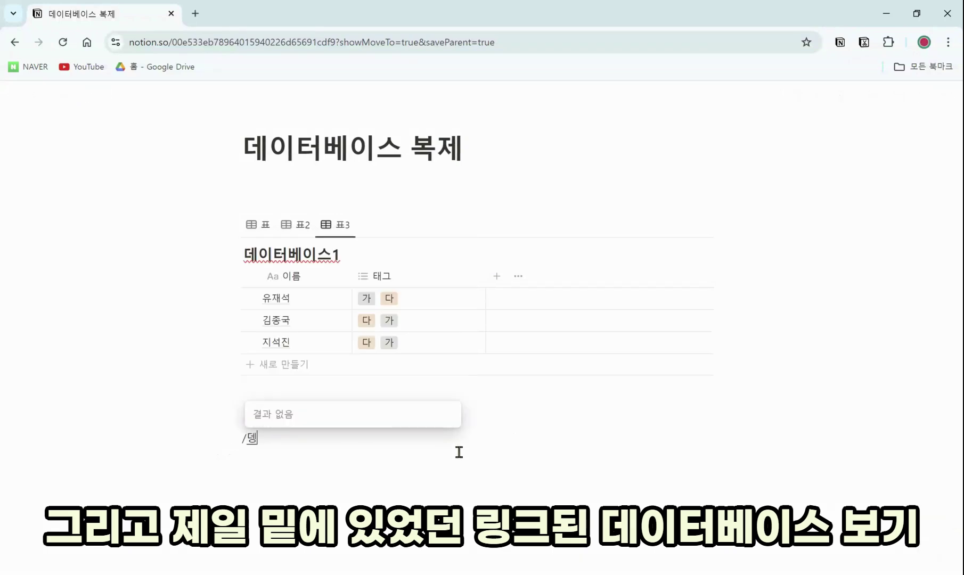
{"action": "scroll", "coordinate": [343, 373], "scroll_direction": "down", "scroll_amount": 1}
{"action": "scroll", "coordinate": [342, 373], "scroll_direction": "down", "scroll_amount": 4}
{"action": "scroll", "coordinate": [341, 370], "scroll_direction": "up", "scroll_amount": 2}
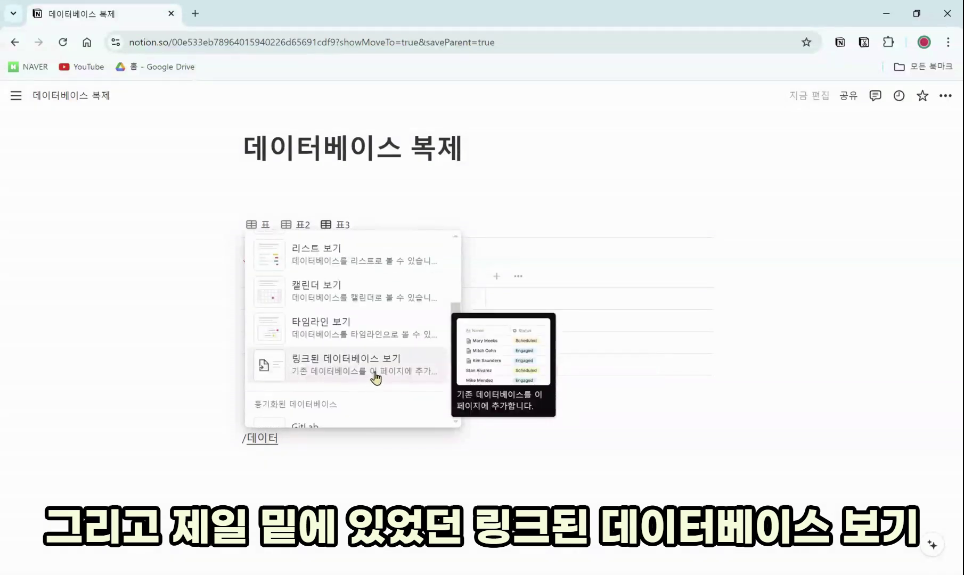
{"action": "left_click", "coordinate": [376, 376]}
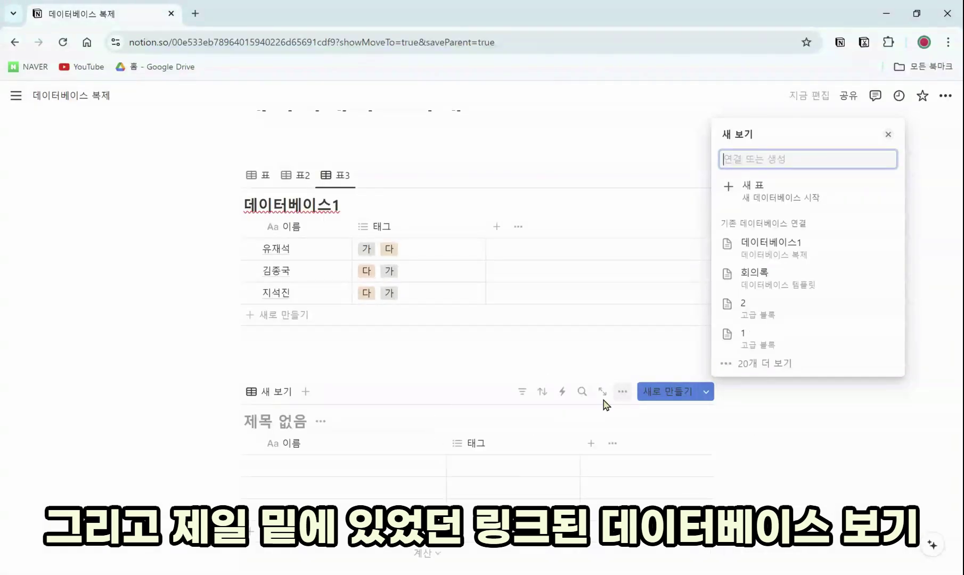
{"action": "left_click", "coordinate": [814, 257]}
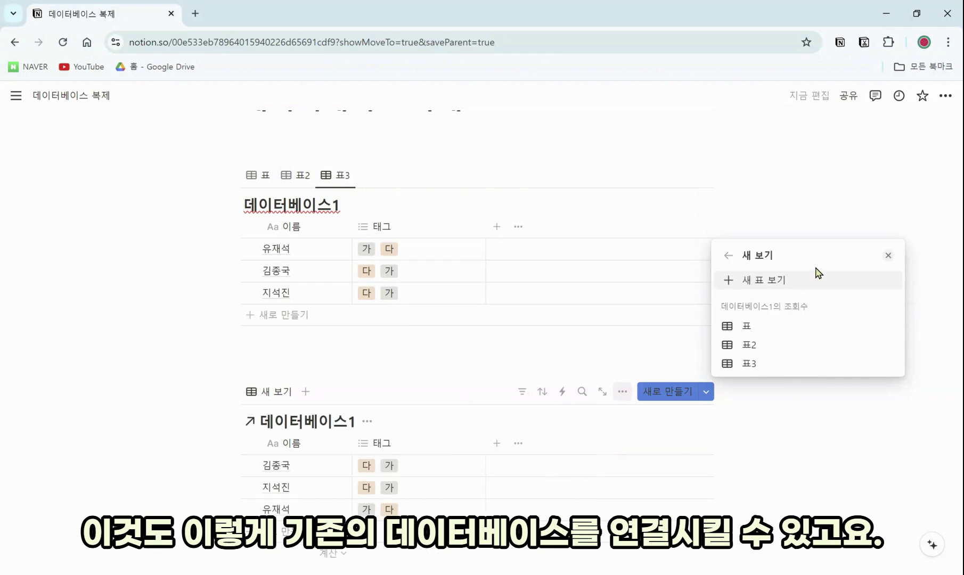
{"action": "key", "text": "Return"}
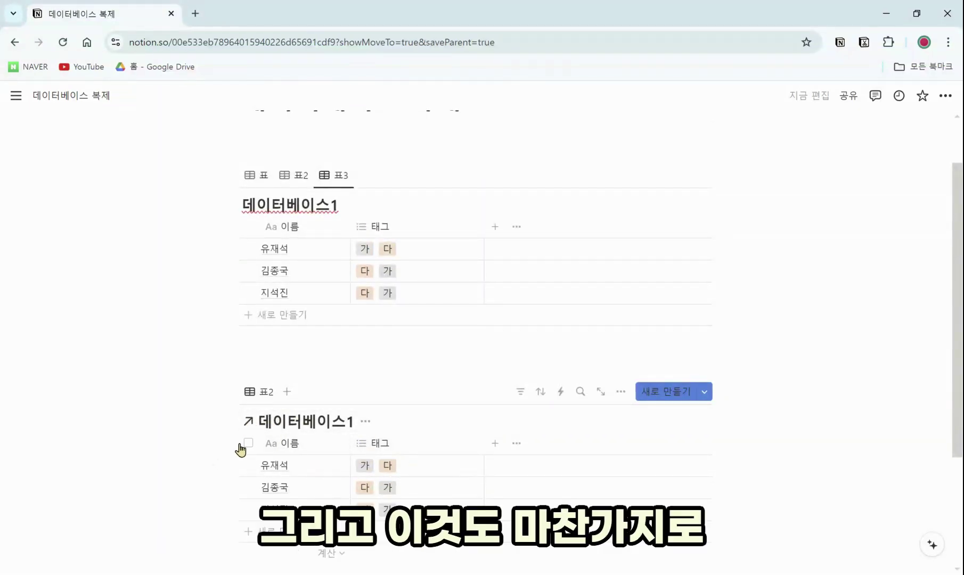
Add tag 나 to the first row in the linked 표2 view
{"action": "scroll", "coordinate": [241, 448], "scroll_direction": "up", "scroll_amount": 2}
{"action": "scroll", "coordinate": [233, 482], "scroll_direction": "down", "scroll_amount": 3}
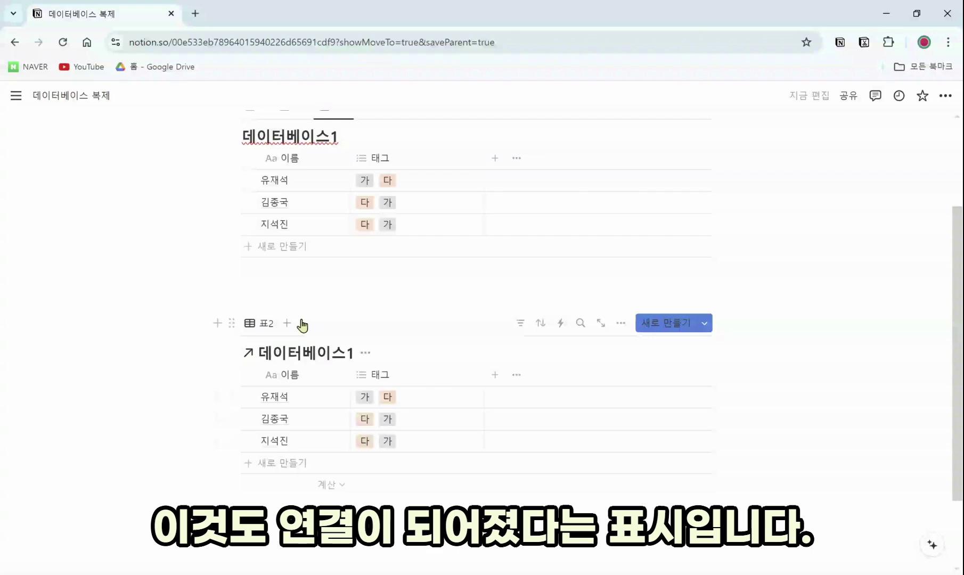
{"action": "left_click", "coordinate": [414, 398]}
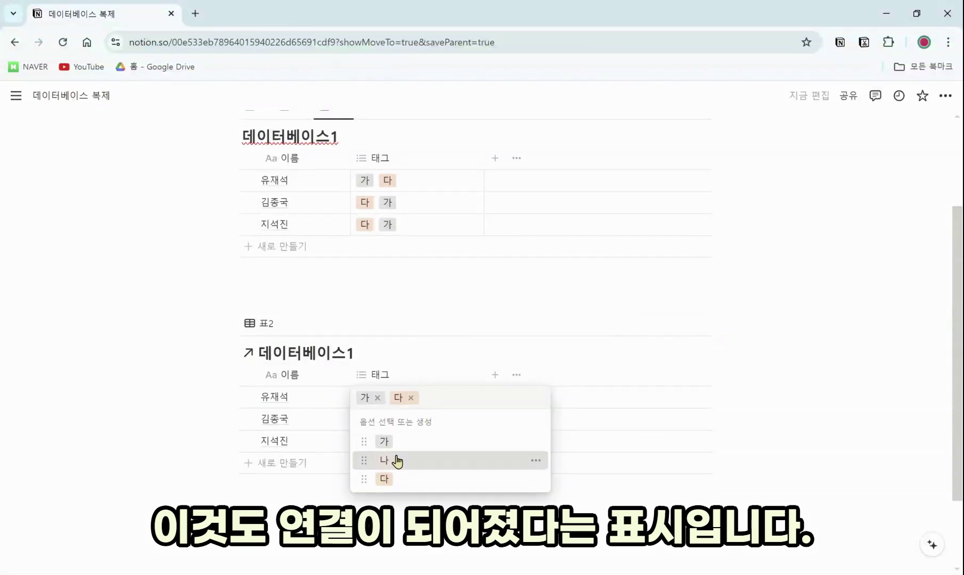
{"action": "key", "text": "Escape"}
Check the first row's tags in the original 데이터베이스1 and delete the linked 표2 view block
{"action": "scroll", "coordinate": [361, 422], "scroll_direction": "up", "scroll_amount": 2}
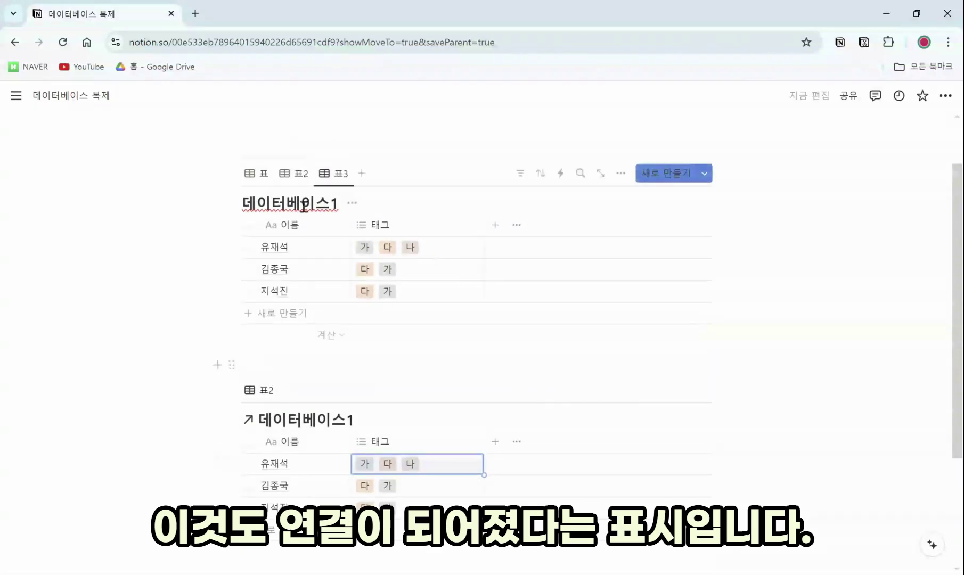
{"action": "left_click", "coordinate": [231, 390]}
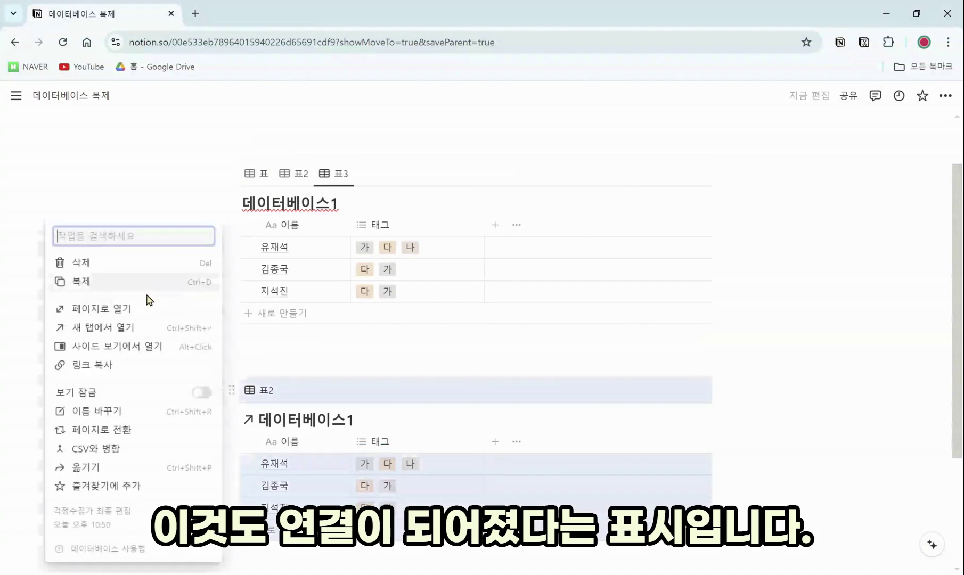
{"action": "left_click", "coordinate": [133, 264]}
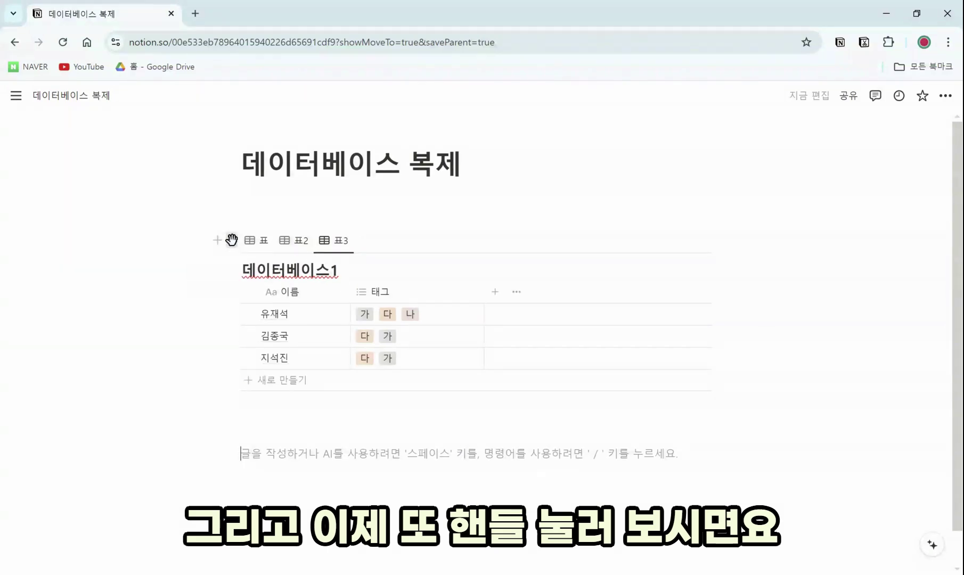
Copy the link to the original 데이터베이스1 block
{"action": "left_click", "coordinate": [232, 243]}
{"action": "mouse_move", "coordinate": [172, 152]}
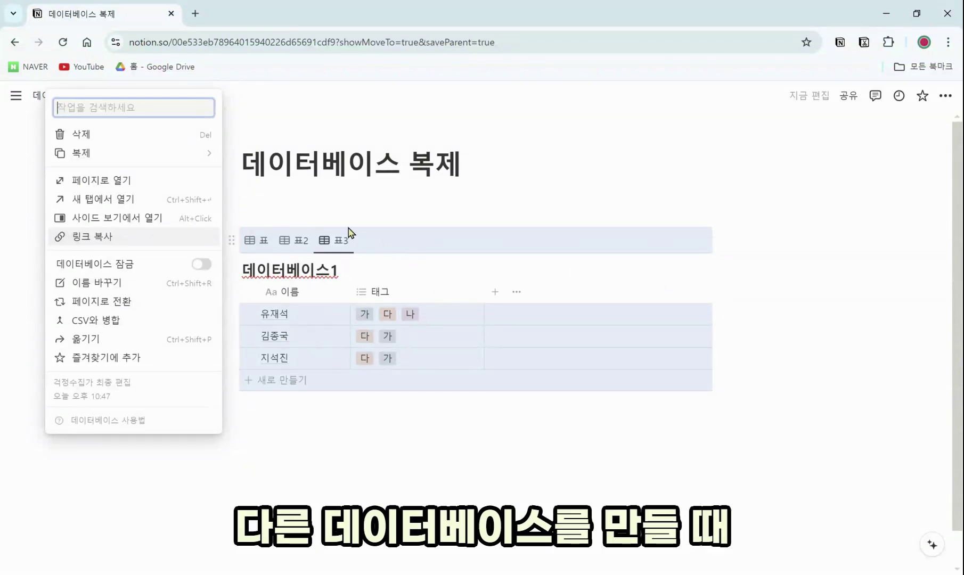
{"action": "left_click", "coordinate": [185, 244]}
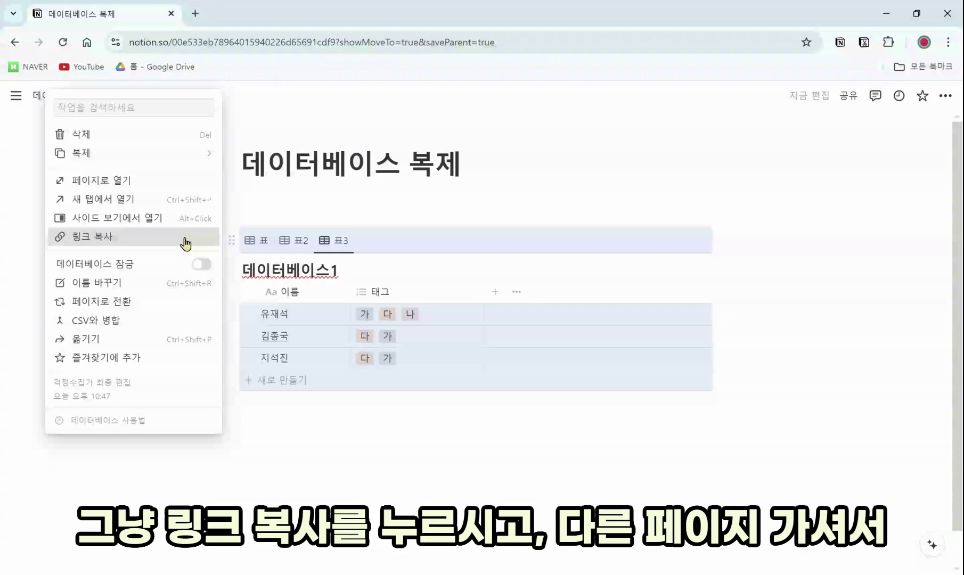
Add a few blank lines below the original 데이터베이스1 and paste the copied link there as a linked database view (연결된 데이터베이스 보기)
{"action": "left_click", "coordinate": [349, 463]}
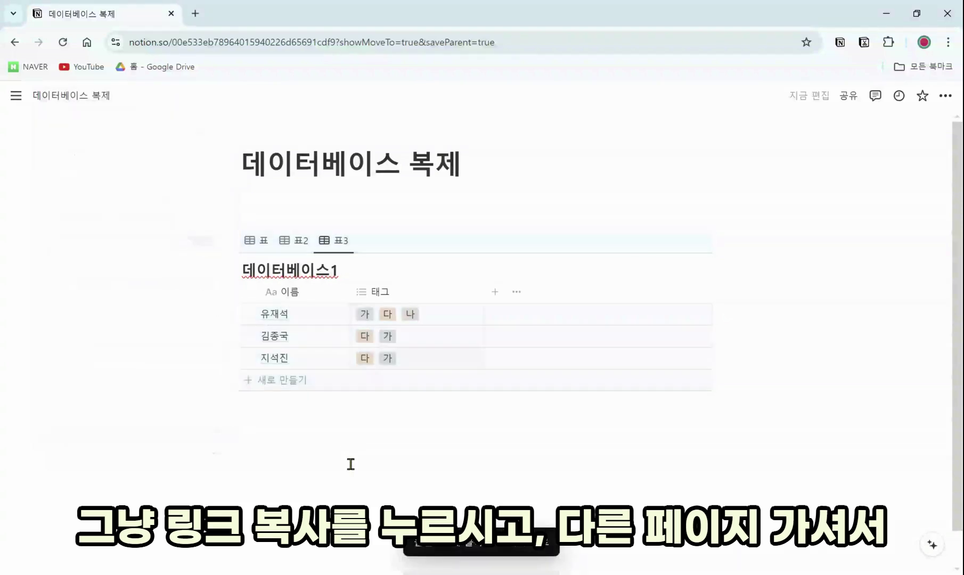
{"action": "scroll", "coordinate": [346, 462], "scroll_direction": "down", "scroll_amount": 1}
{"action": "key", "text": "Return"}
{"action": "key", "text": "Return"}
{"action": "key", "text": "Return"}
{"action": "key", "text": "Return"}
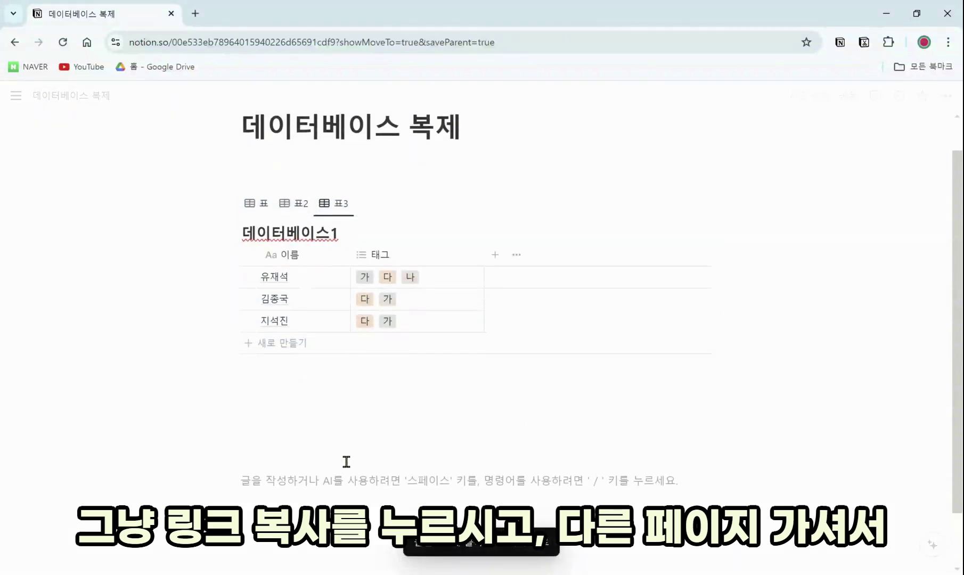
{"action": "scroll", "coordinate": [342, 460], "scroll_direction": "down", "scroll_amount": 2}
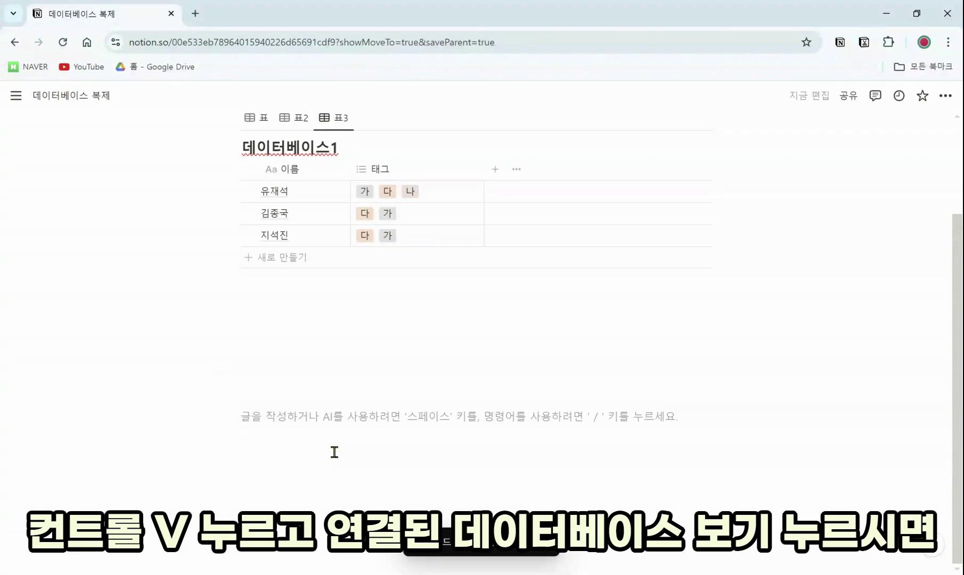
{"action": "key", "text": "ctrl+v"}
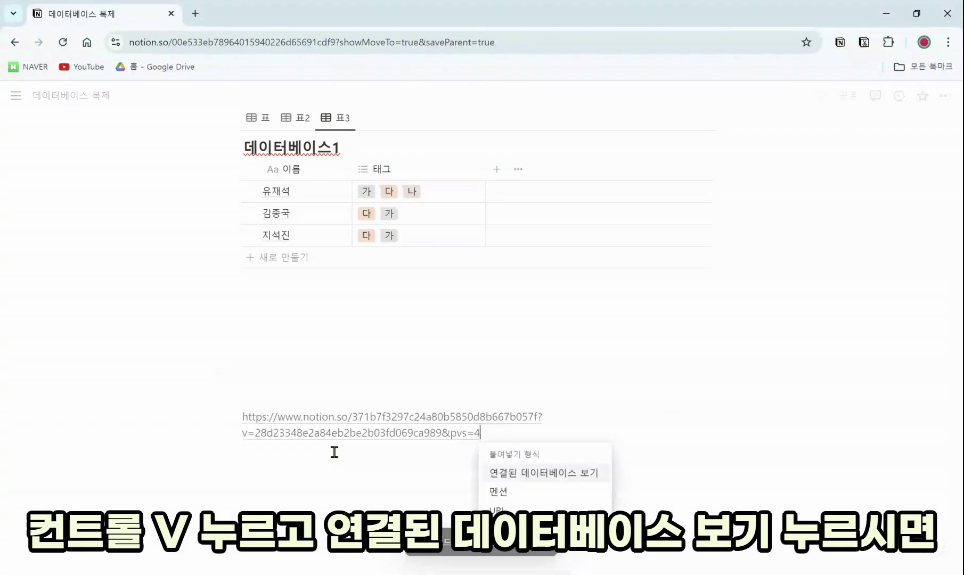
{"action": "left_click", "coordinate": [585, 473]}
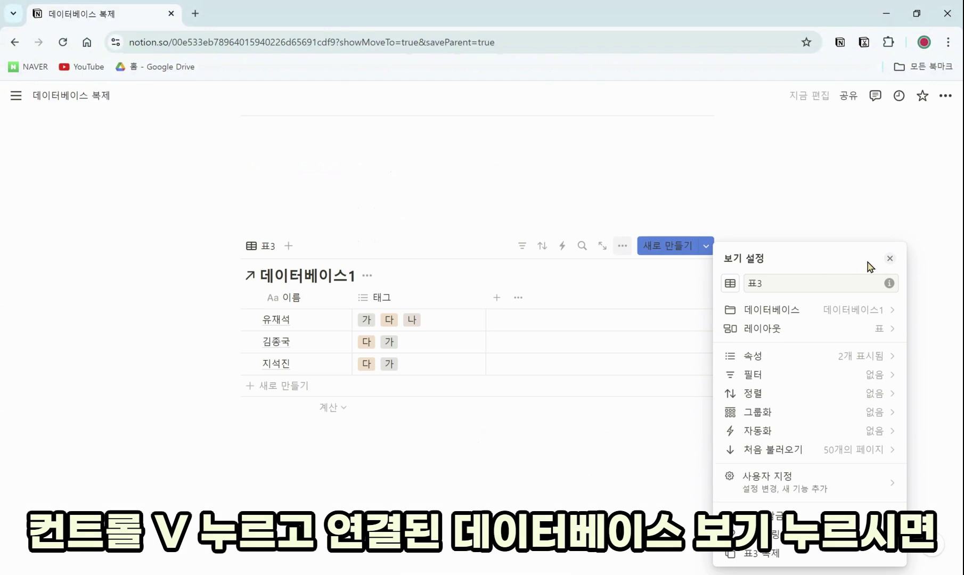
{"action": "left_click", "coordinate": [890, 261]}
{"action": "scroll", "coordinate": [439, 454], "scroll_direction": "up", "scroll_amount": 2}
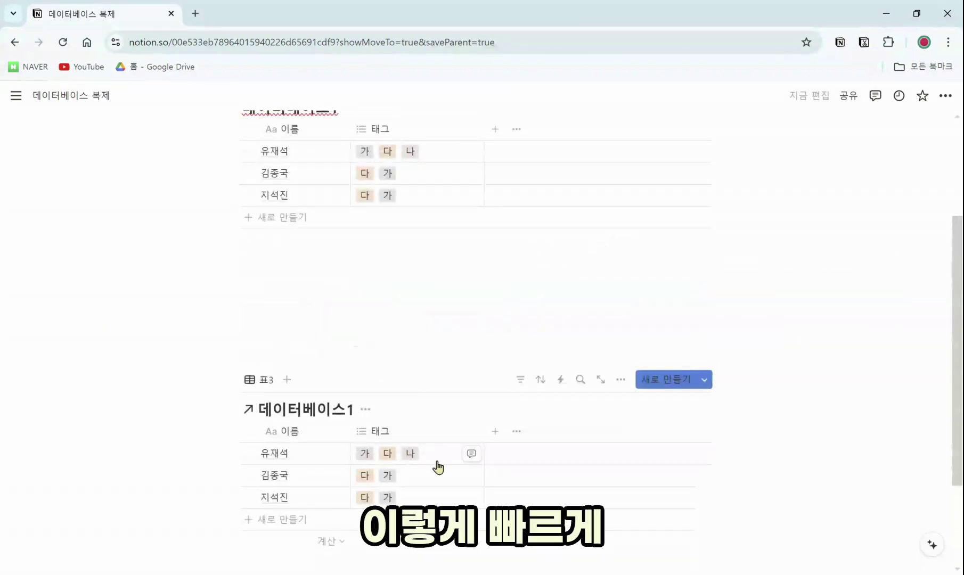
{"action": "scroll", "coordinate": [315, 420], "scroll_direction": "up", "scroll_amount": 2}
{"action": "scroll", "coordinate": [317, 421], "scroll_direction": "down", "scroll_amount": 2}
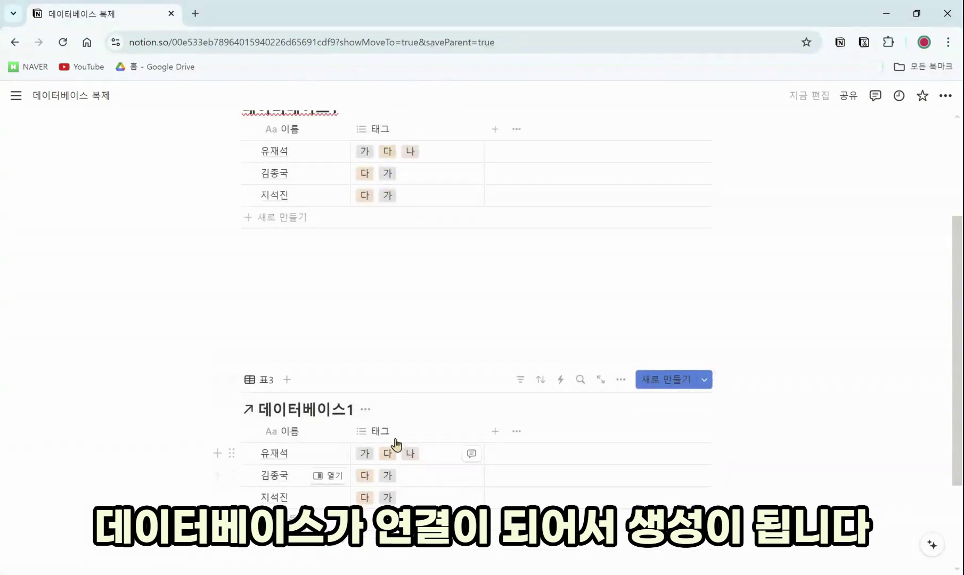
Hide the database title (데이터베이스 제목 숨기기) of the linked 표3 view
{"action": "left_click", "coordinate": [364, 409]}
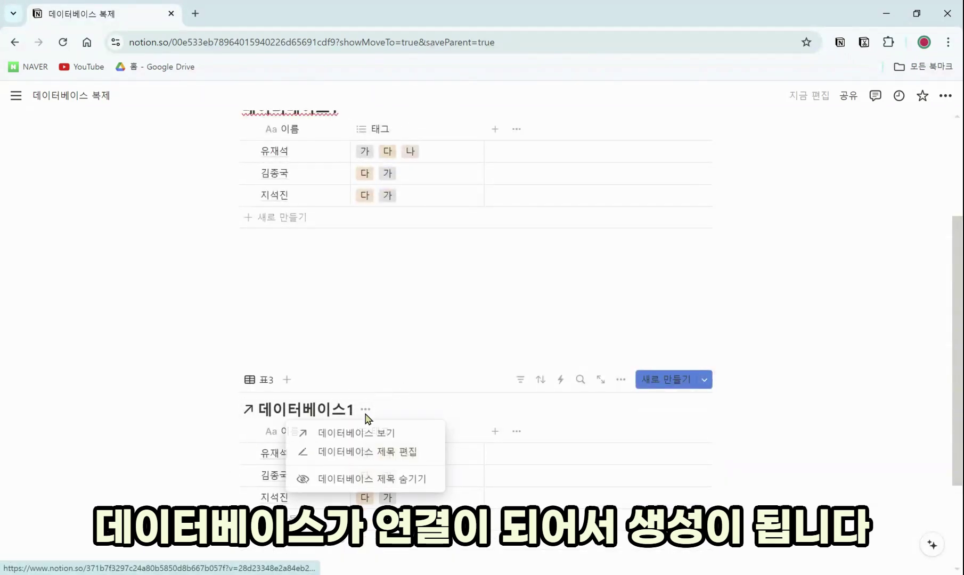
{"action": "left_click", "coordinate": [395, 478]}
{"action": "scroll", "coordinate": [263, 469], "scroll_direction": "up", "scroll_amount": 3}
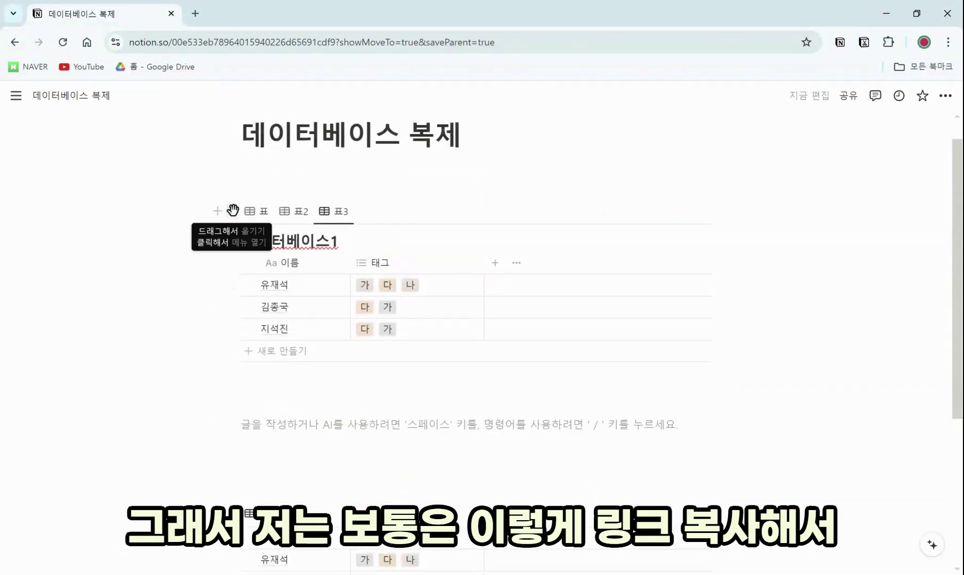
{"action": "left_click", "coordinate": [229, 211]}
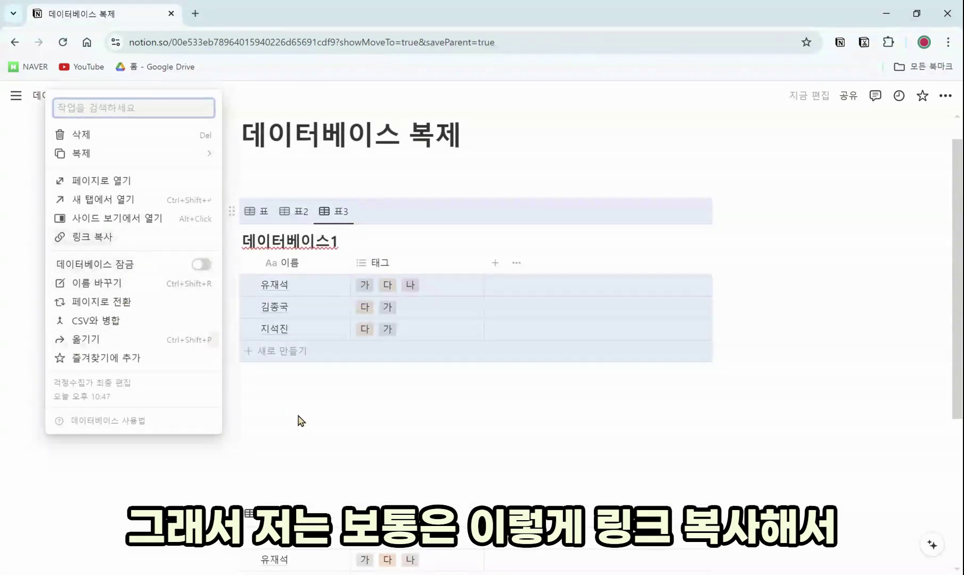
{"action": "left_click", "coordinate": [284, 413]}
{"action": "left_click", "coordinate": [256, 144]}
Add a table (표) view beside 표3 in the linked database block and connect it to the existing 회의록 database
{"action": "scroll", "coordinate": [331, 387], "scroll_direction": "up", "scroll_amount": 1}
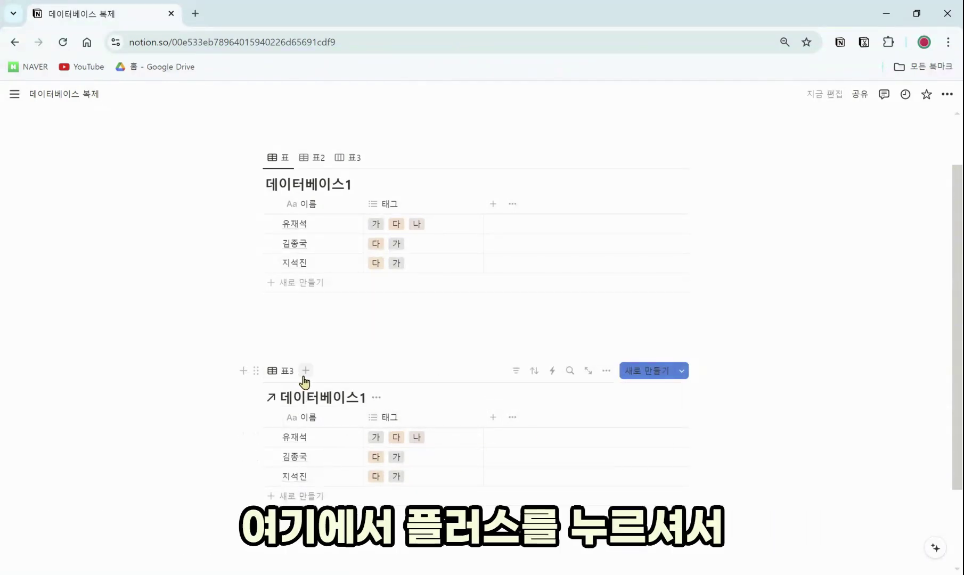
{"action": "left_click", "coordinate": [304, 375]}
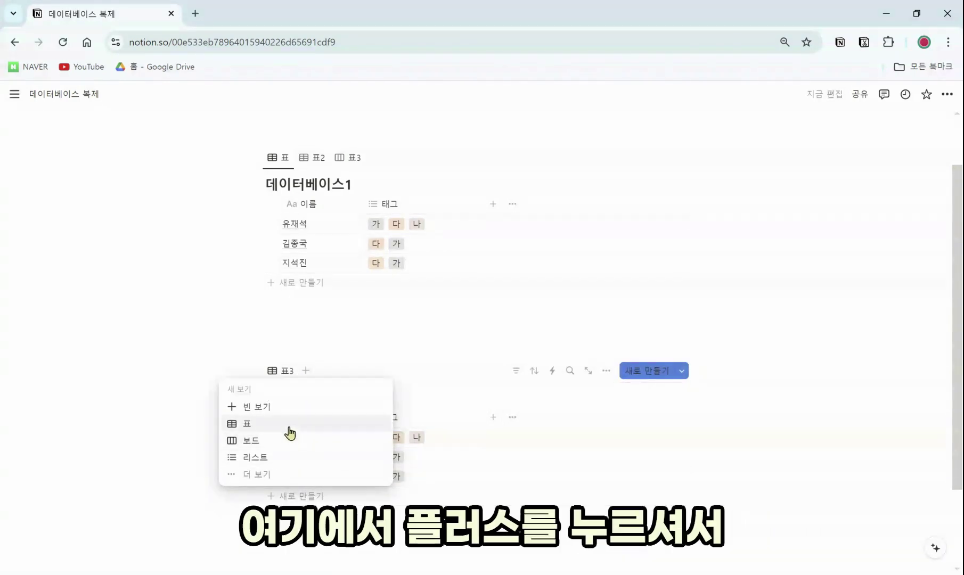
{"action": "left_click", "coordinate": [290, 432]}
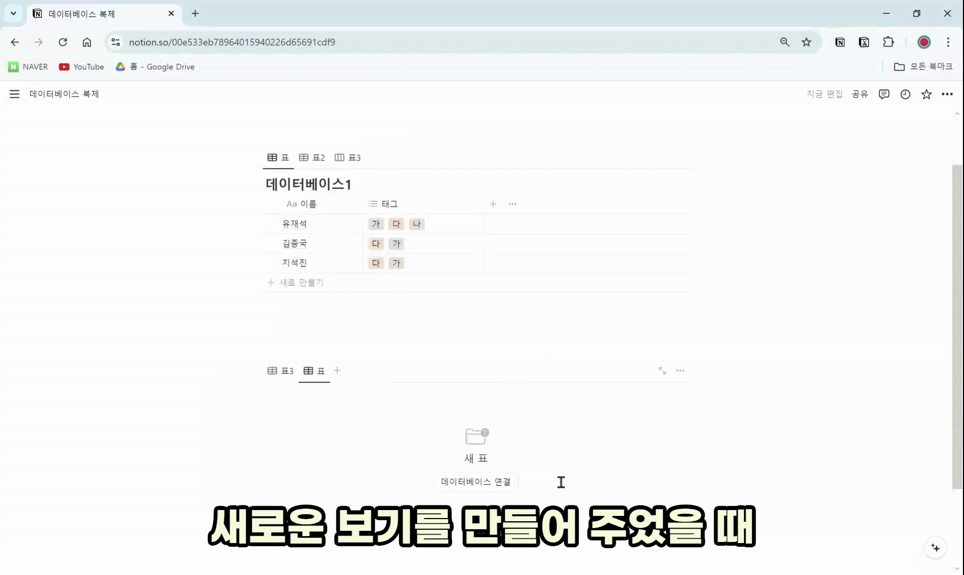
{"action": "scroll", "coordinate": [564, 469], "scroll_direction": "down", "scroll_amount": 1}
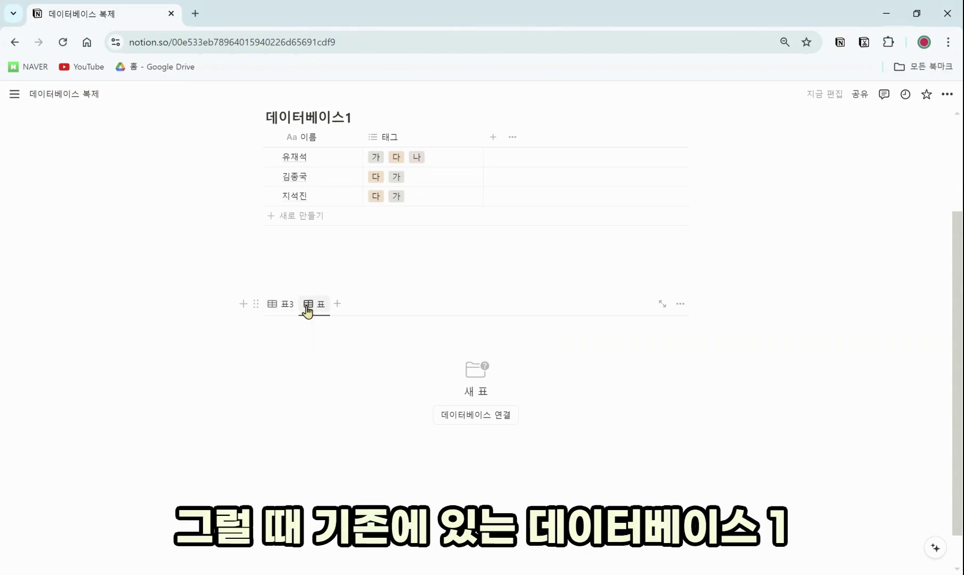
{"action": "left_click", "coordinate": [505, 420]}
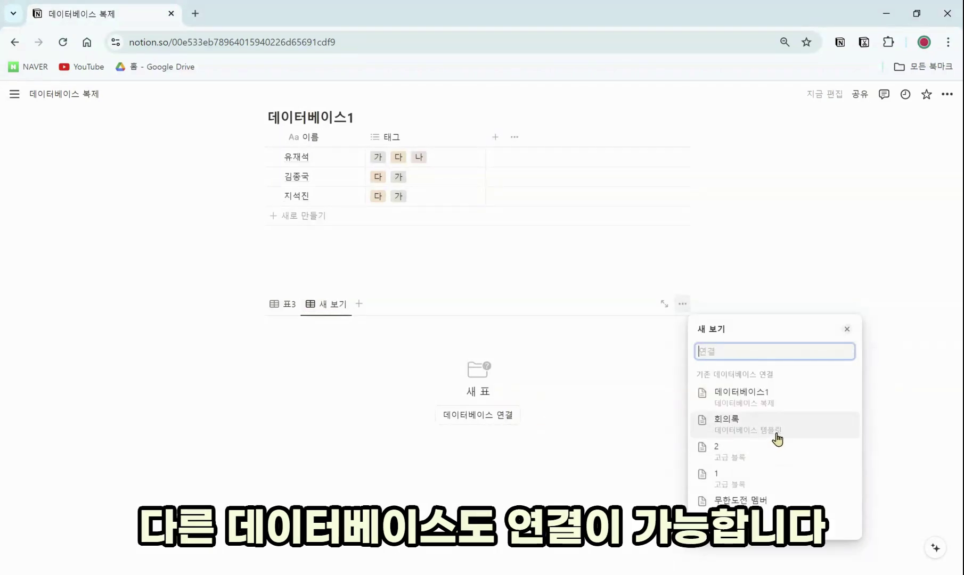
{"action": "left_click", "coordinate": [778, 438]}
{"action": "left_click", "coordinate": [883, 309]}
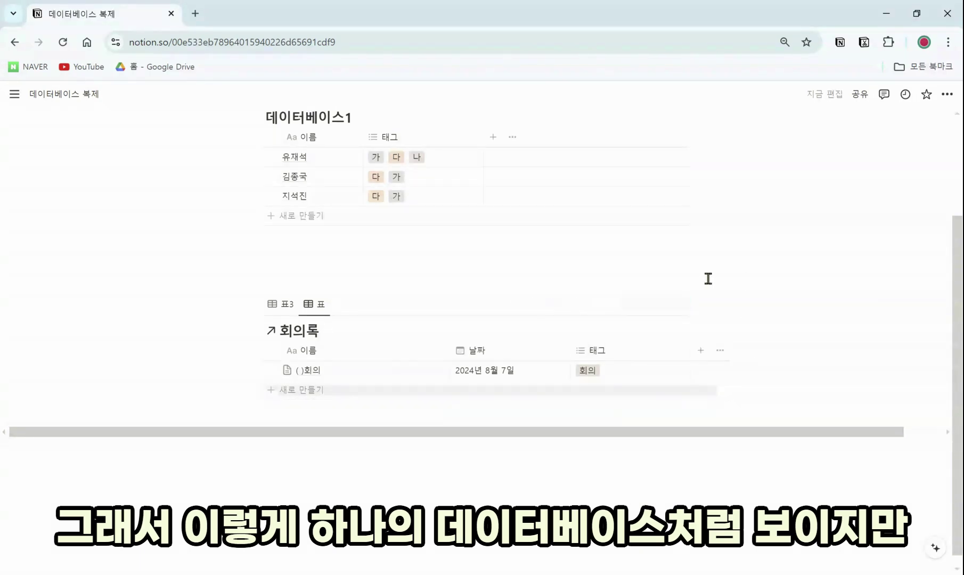
Switch the linked block to the 표3 view and back to the 표 view to compare the databases they show
{"action": "left_click", "coordinate": [283, 306]}
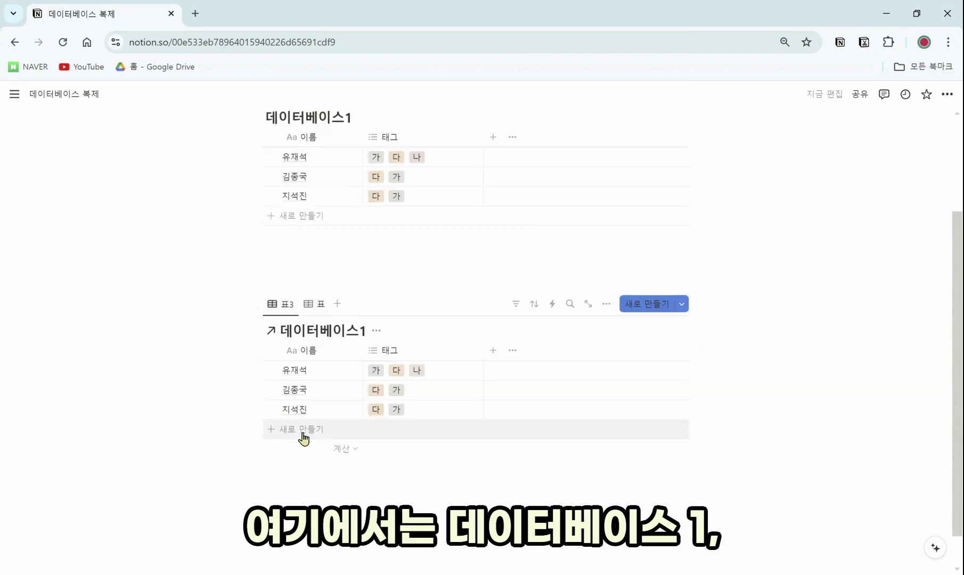
{"action": "left_click", "coordinate": [320, 306]}
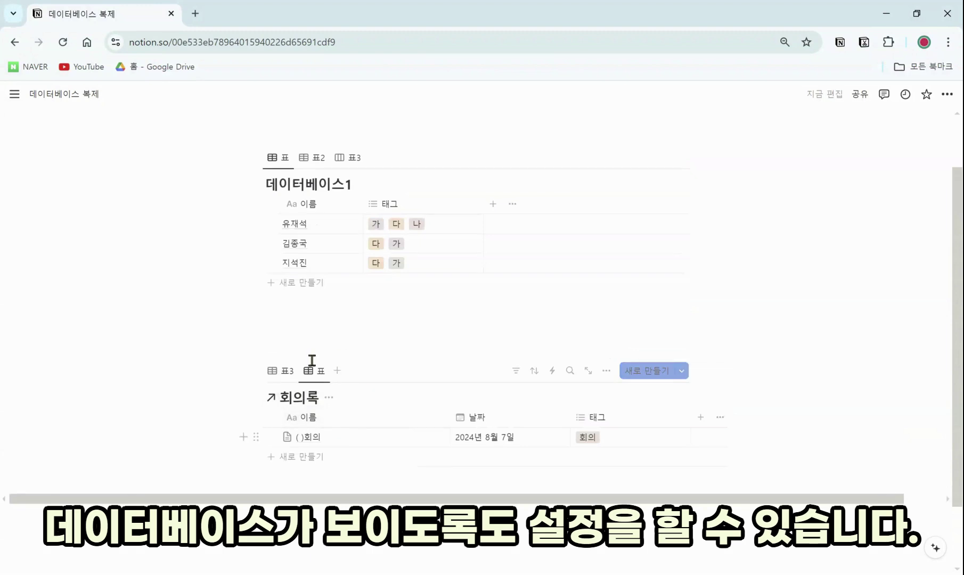
{"action": "scroll", "coordinate": [347, 404], "scroll_direction": "up", "scroll_amount": 2}
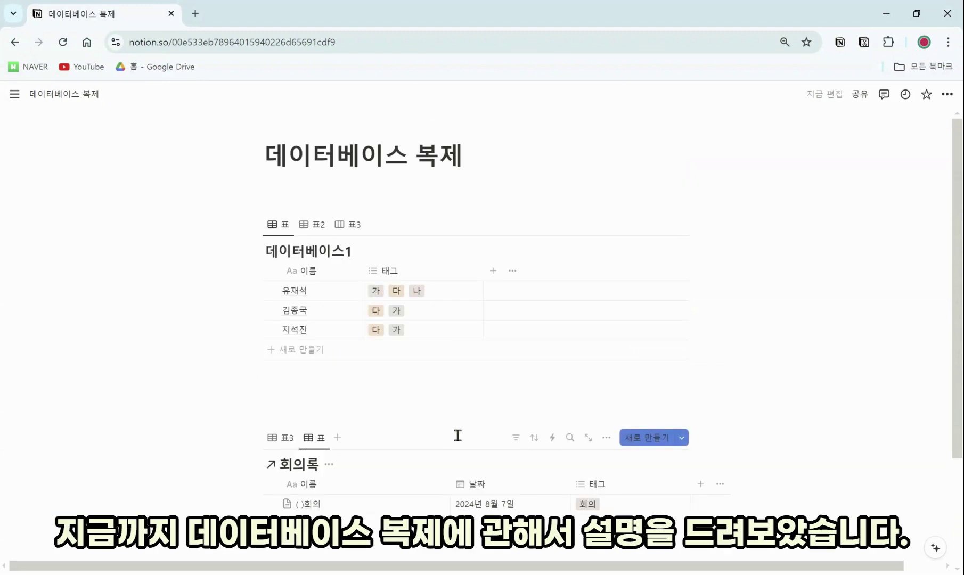